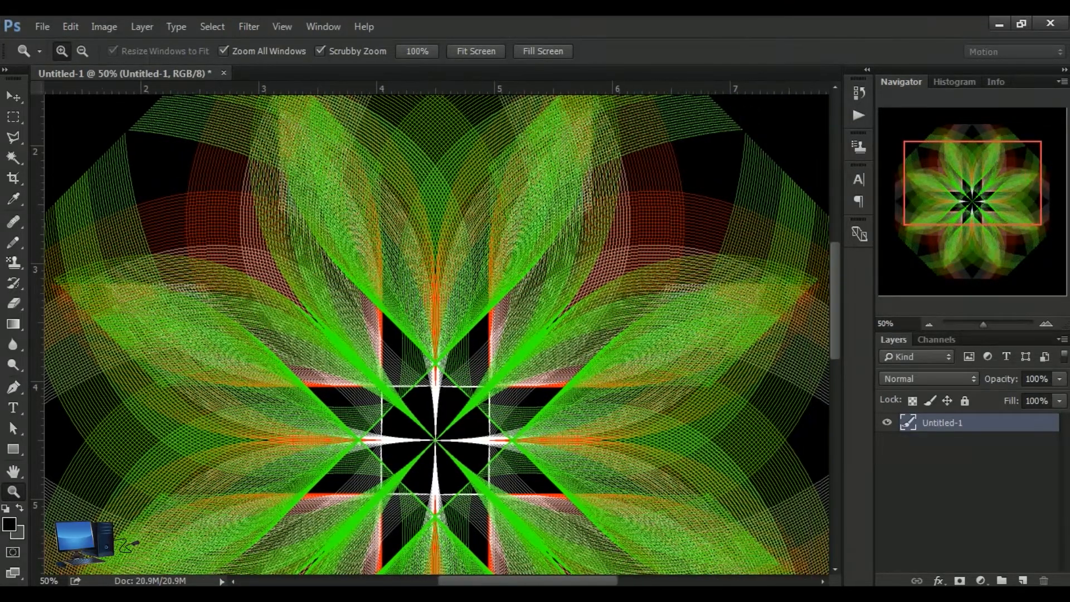
{"action": "left_click_drag", "start_coordinate": [837, 288], "coordinate": [837, 353]}
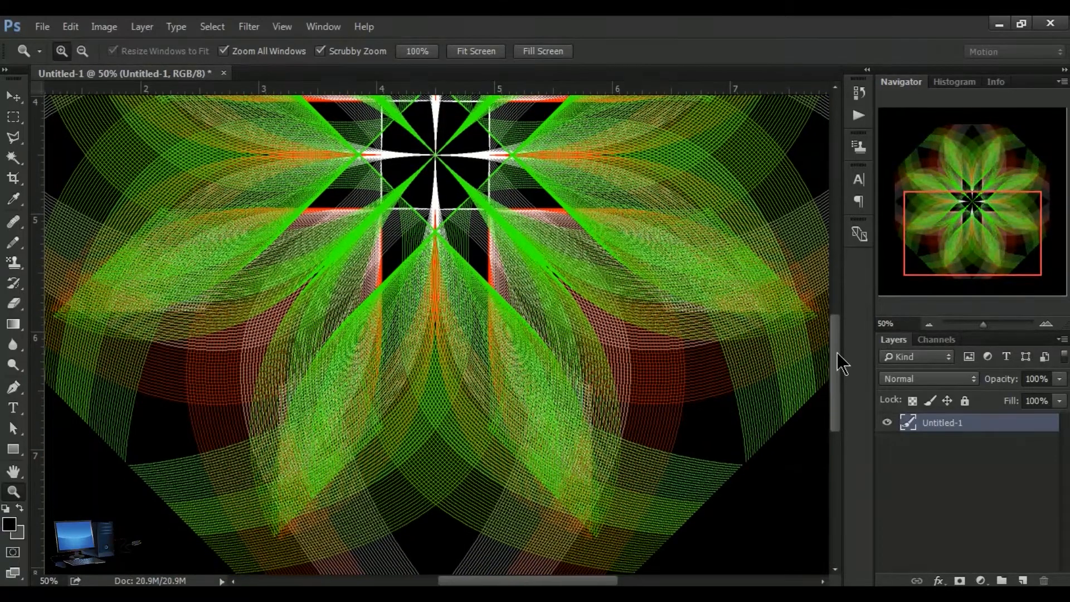
{"action": "left_click_drag", "start_coordinate": [837, 353], "coordinate": [838, 334]}
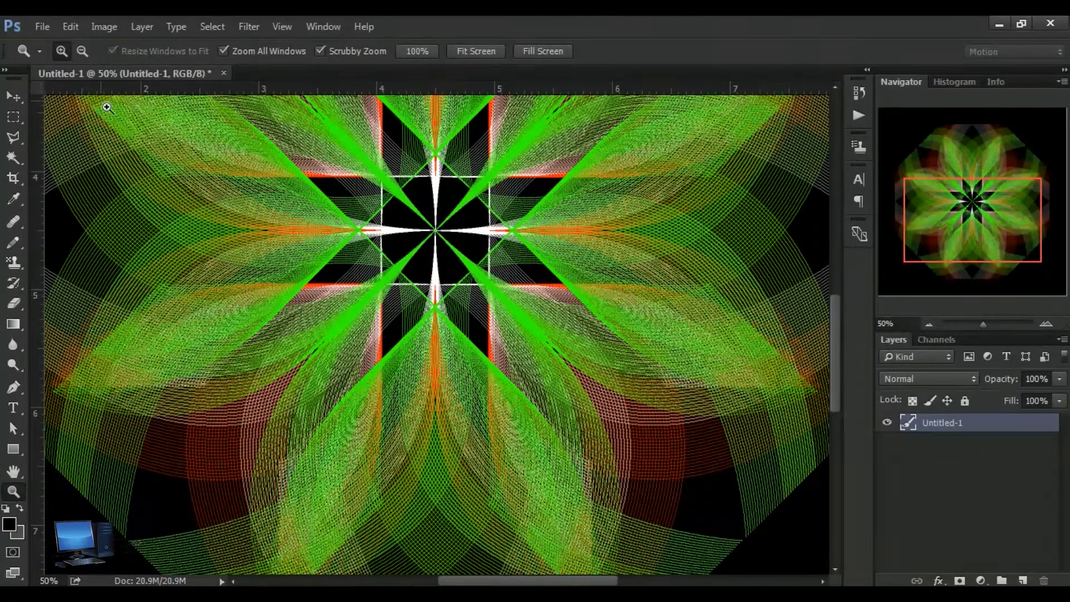
{"action": "left_click", "coordinate": [13, 97]}
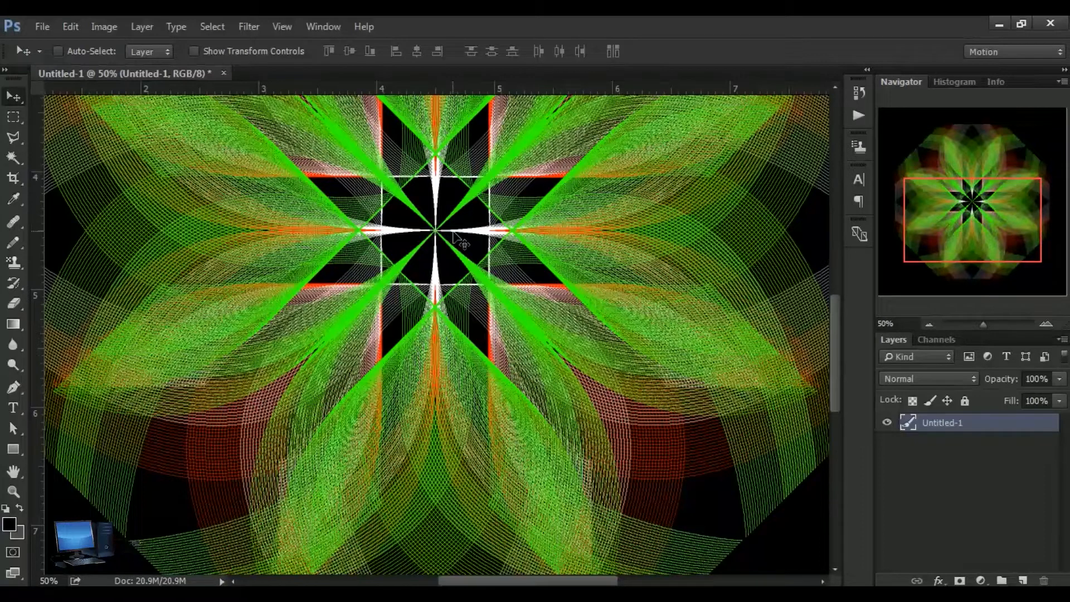
- Start a new document measured in inches with a resolution of 300 pixels/inch
{"action": "left_click", "coordinate": [37, 28]}
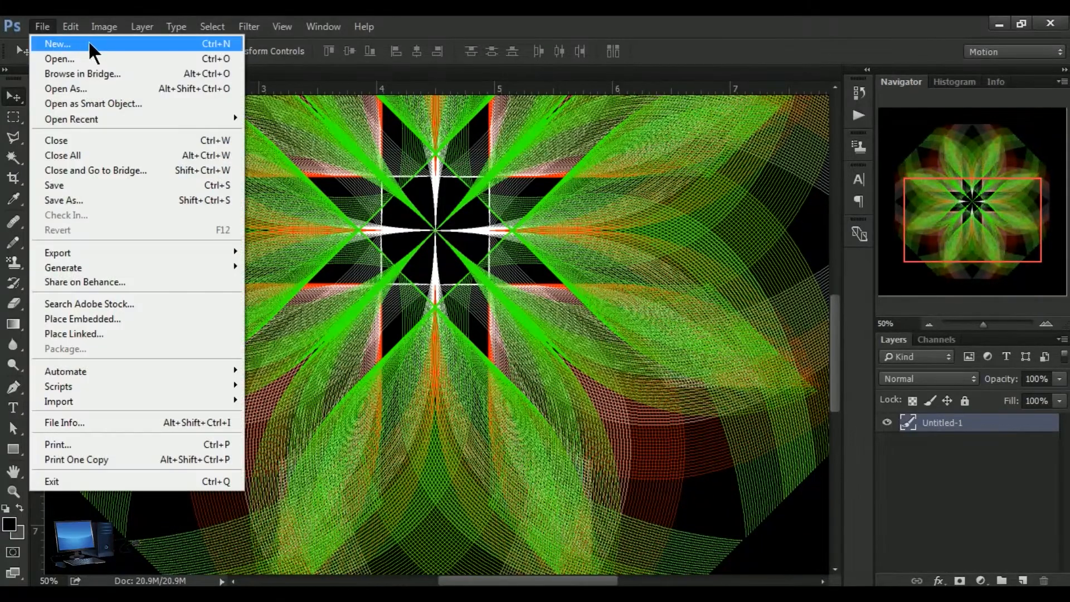
{"action": "left_click", "coordinate": [90, 43]}
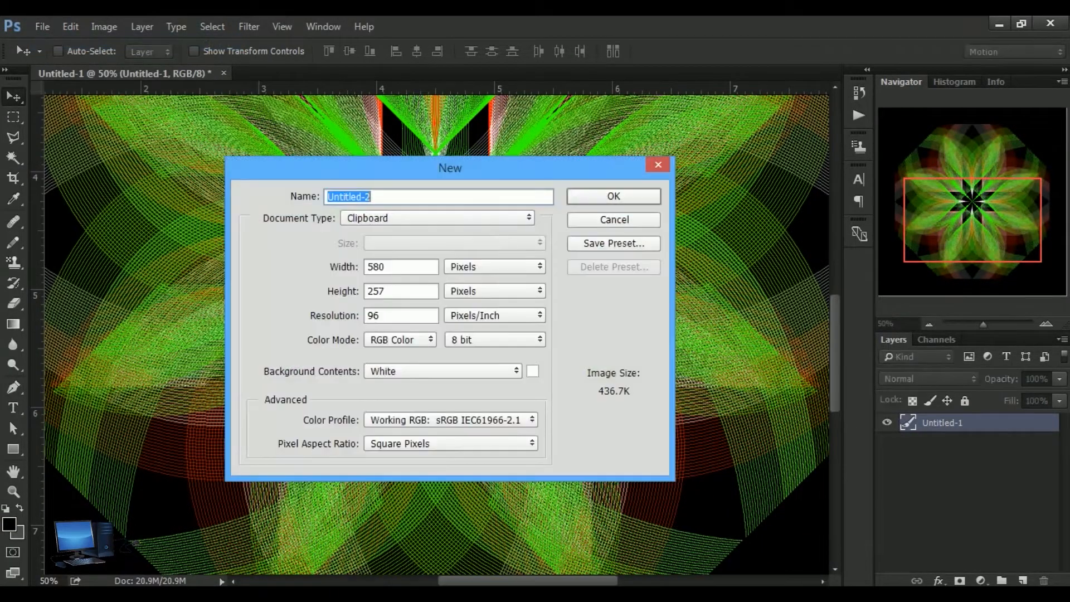
{"action": "left_click_drag", "start_coordinate": [433, 170], "coordinate": [488, 197]}
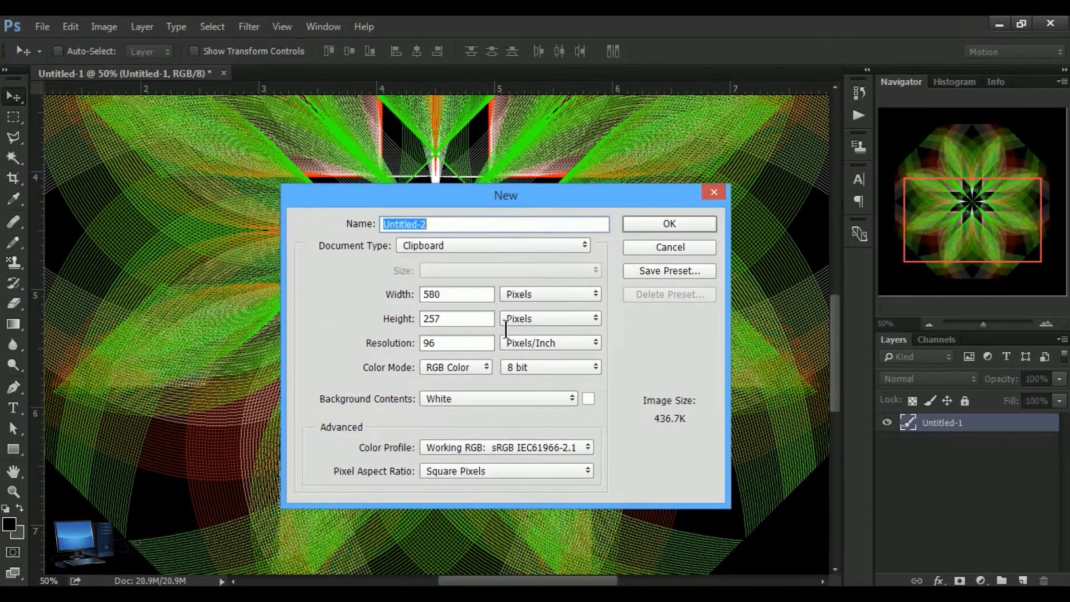
{"action": "left_click", "coordinate": [594, 292]}
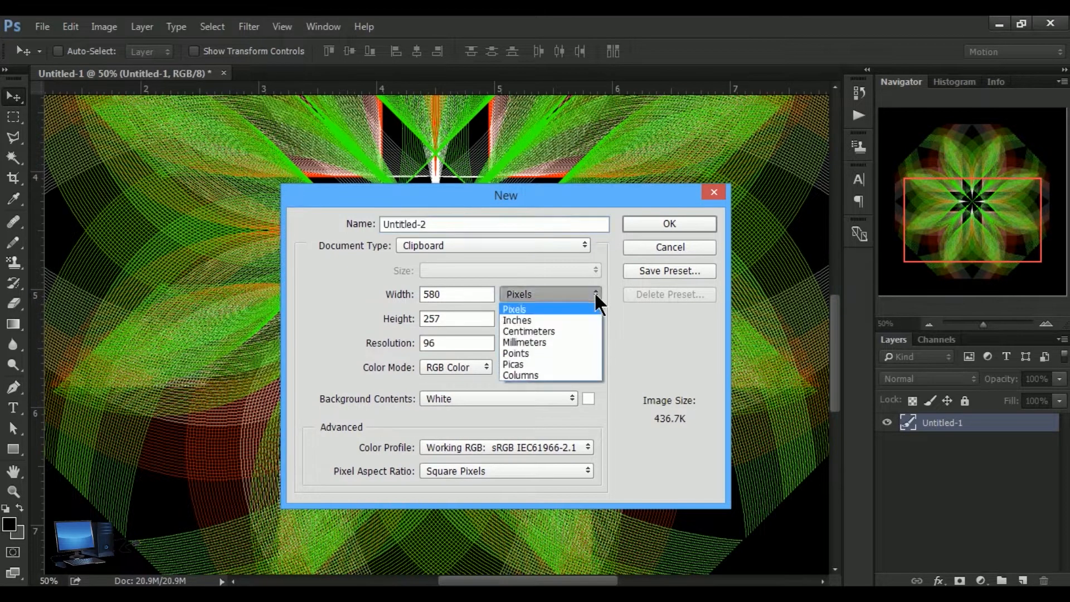
{"action": "left_click", "coordinate": [530, 317]}
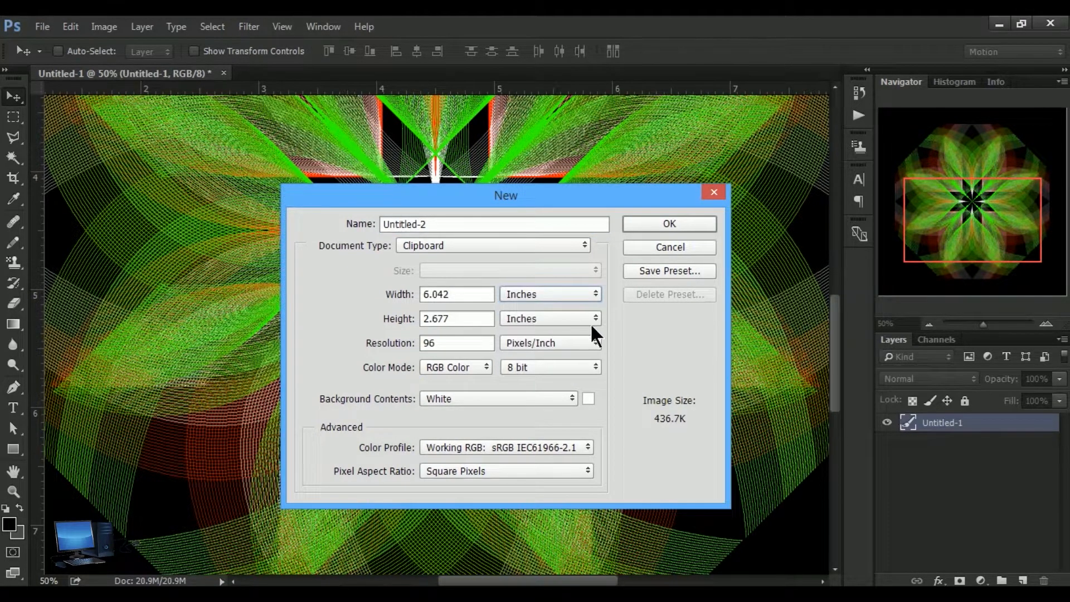
{"action": "double_click", "coordinate": [457, 343]}
{"action": "type", "text": "300"}
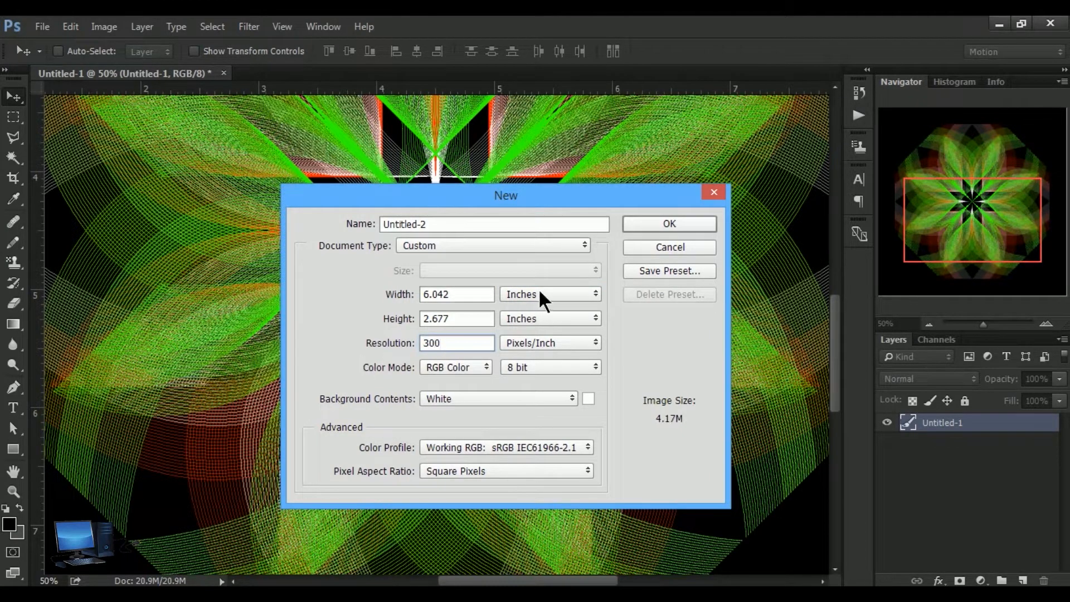
- Set the new document's width and height to 9 inches each and create it
{"action": "double_click", "coordinate": [468, 294]}
{"action": "type", "text": "9"}
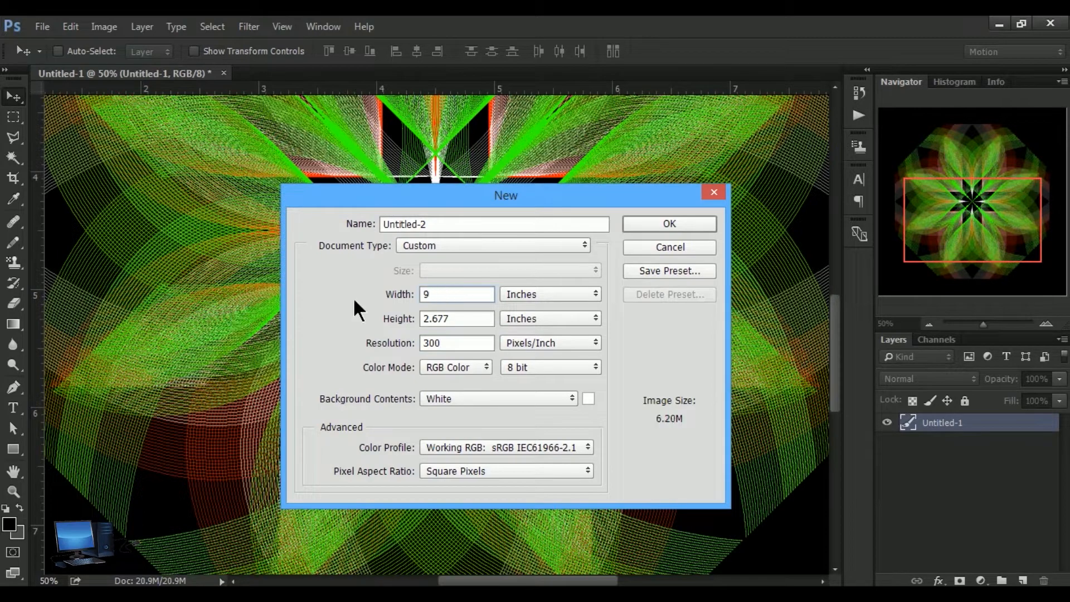
{"action": "key", "text": "Tab"}
{"action": "type", "text": "9"}
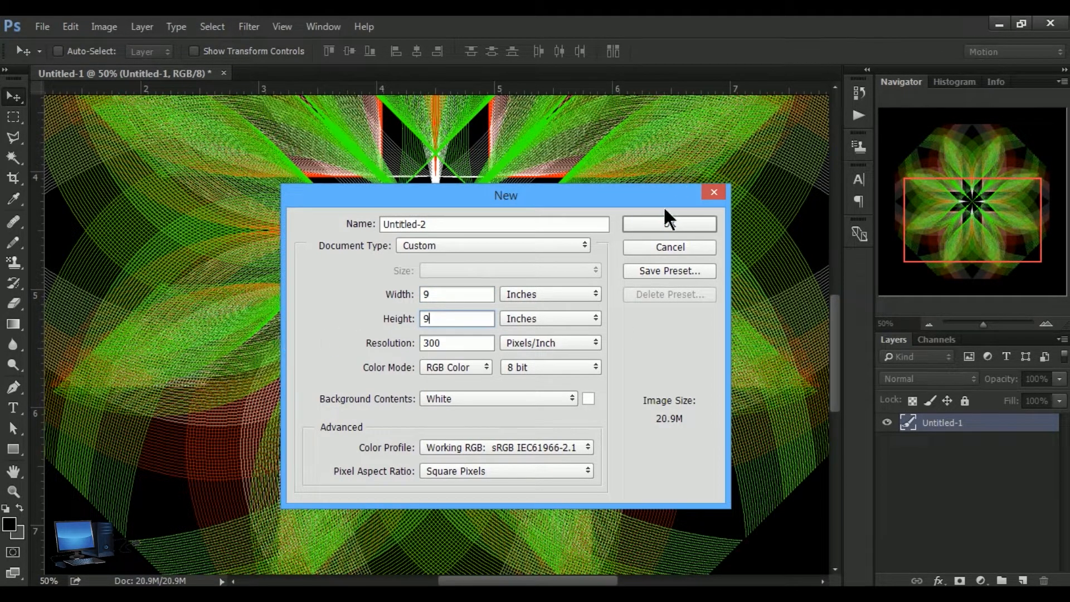
{"action": "left_click", "coordinate": [668, 222]}
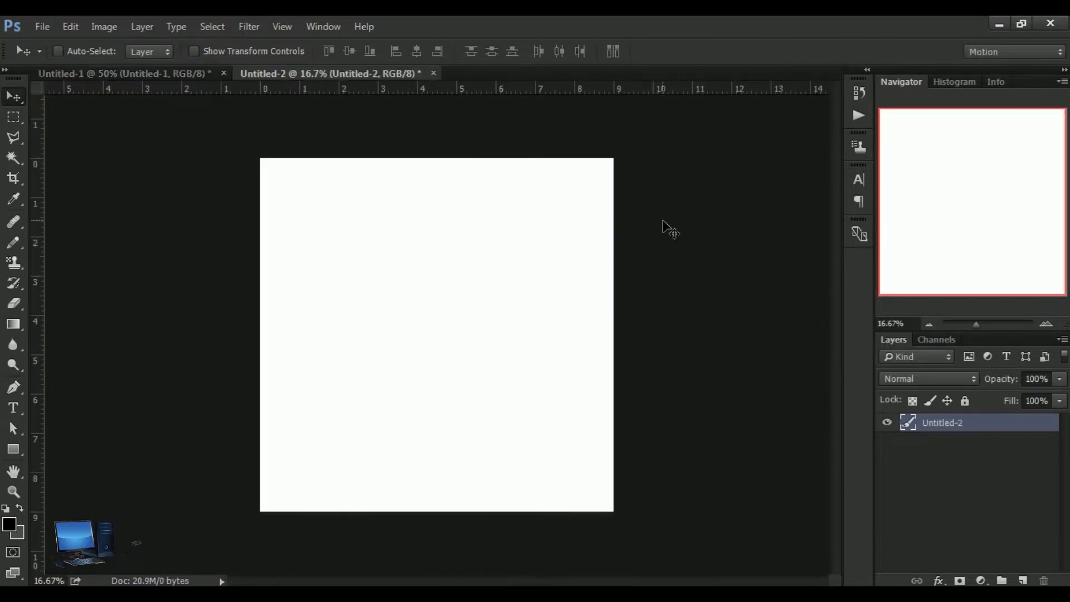
- Fill the whole white canvas with the black foreground color using the Paint Bucket tool
{"action": "left_click", "coordinate": [13, 491]}
{"action": "left_click", "coordinate": [441, 339]}
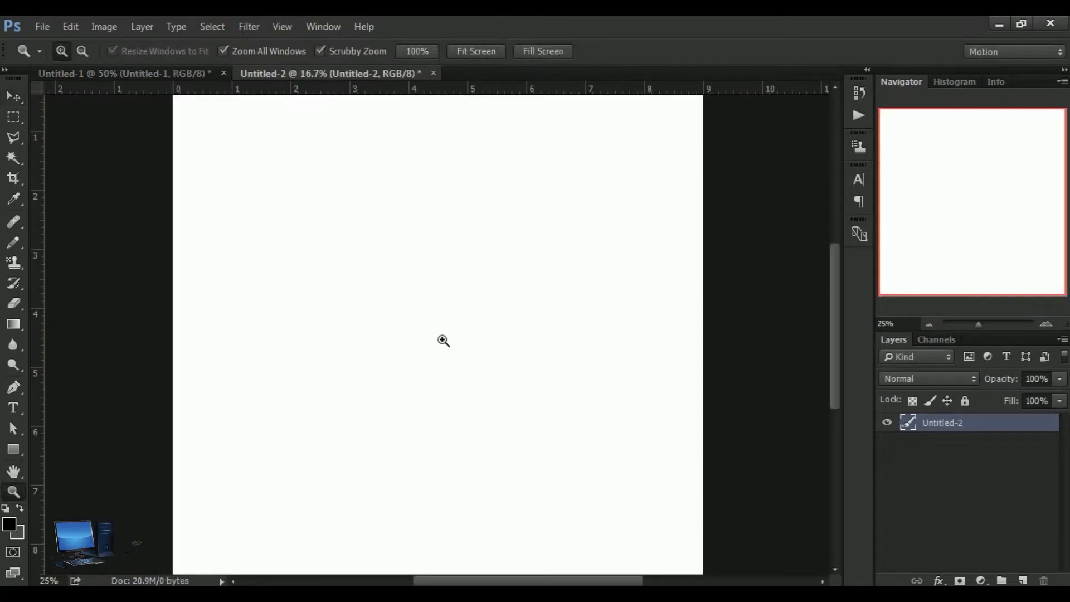
{"action": "left_click", "coordinate": [15, 98]}
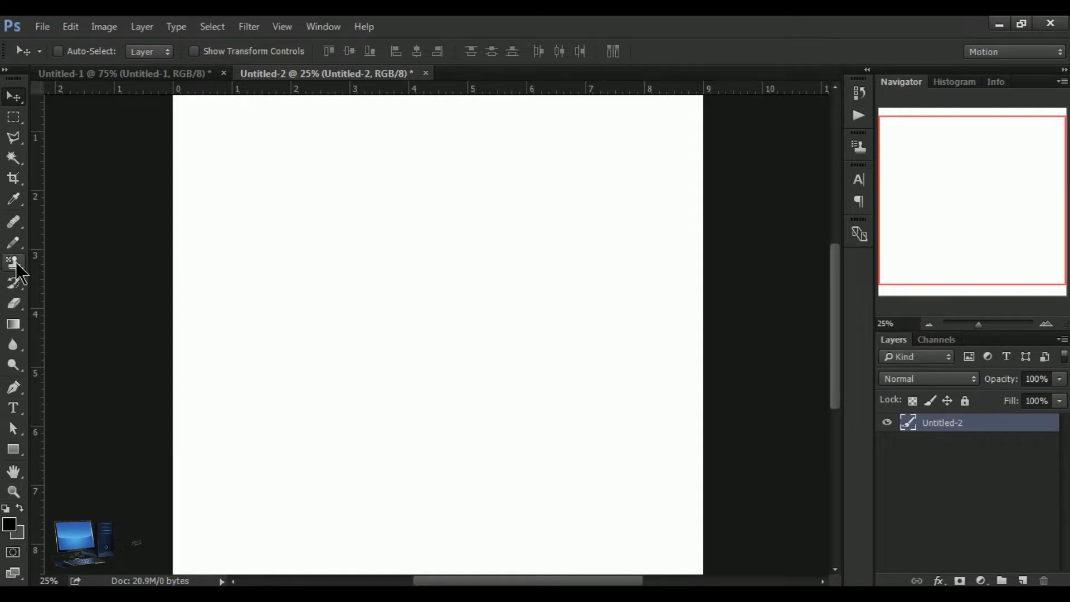
{"action": "left_click_drag", "start_coordinate": [16, 319], "coordinate": [100, 346]}
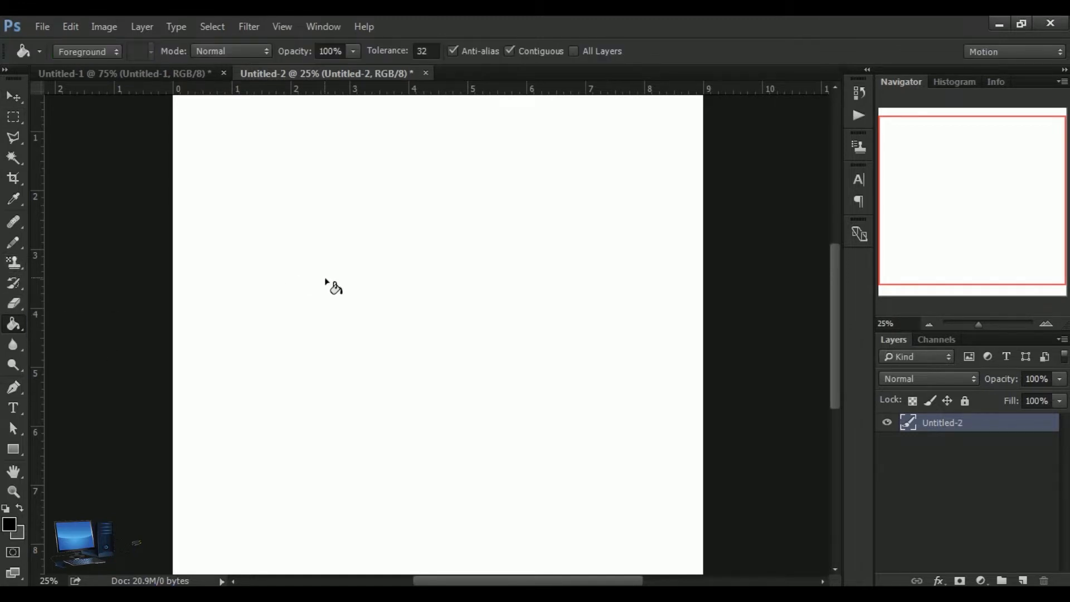
{"action": "left_click", "coordinate": [355, 309]}
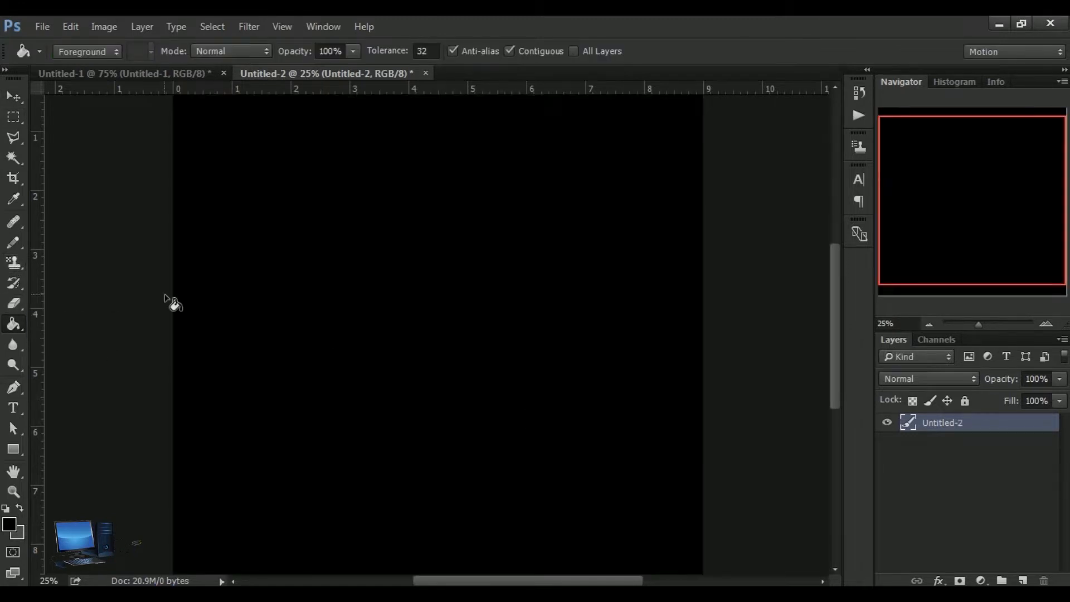
- Place a vertical and a horizontal guide crossing at the centre of the canvas
{"action": "left_click", "coordinate": [13, 97]}
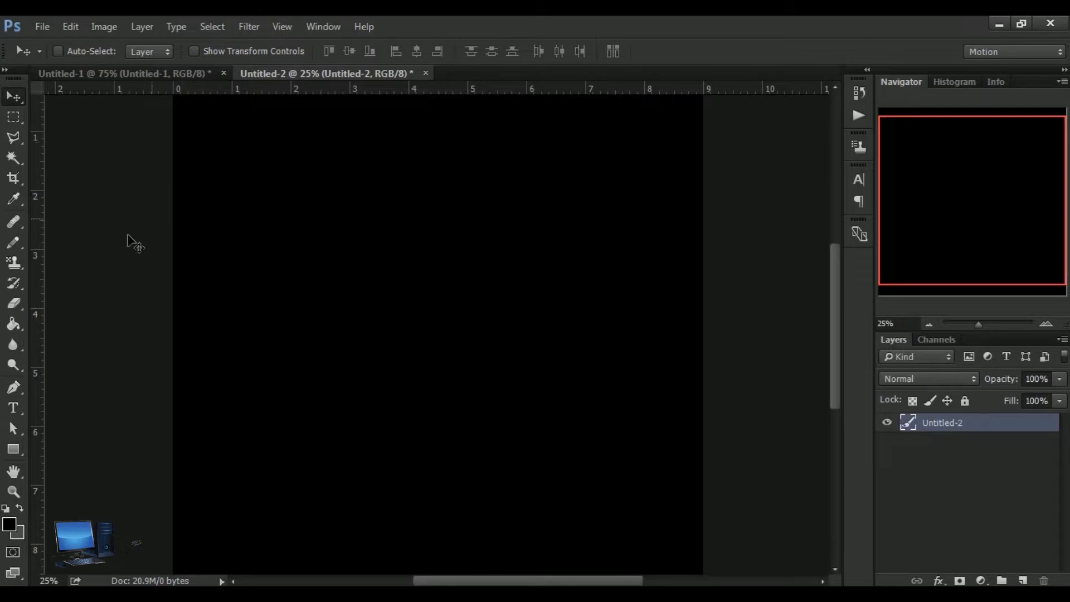
{"action": "left_click_drag", "start_coordinate": [36, 360], "coordinate": [444, 377]}
{"action": "left_click_drag", "start_coordinate": [323, 94], "coordinate": [340, 346]}
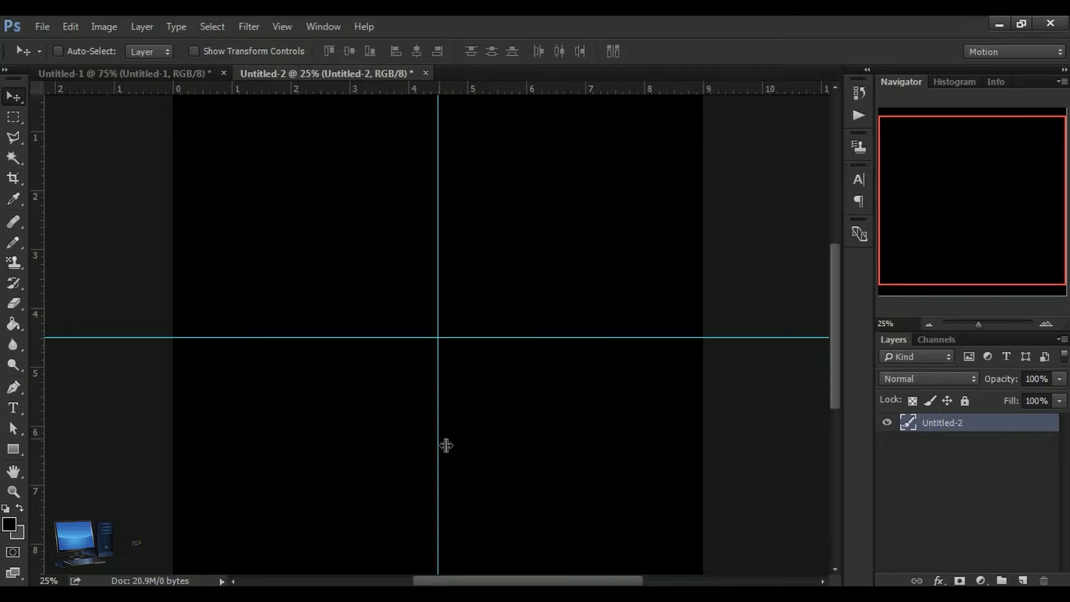
- With the Pen tool, draw an open path from the horizontal guide's left canvas edge: a low arch, a pointed peak, ending where the guides cross
{"action": "left_click", "coordinate": [14, 388]}
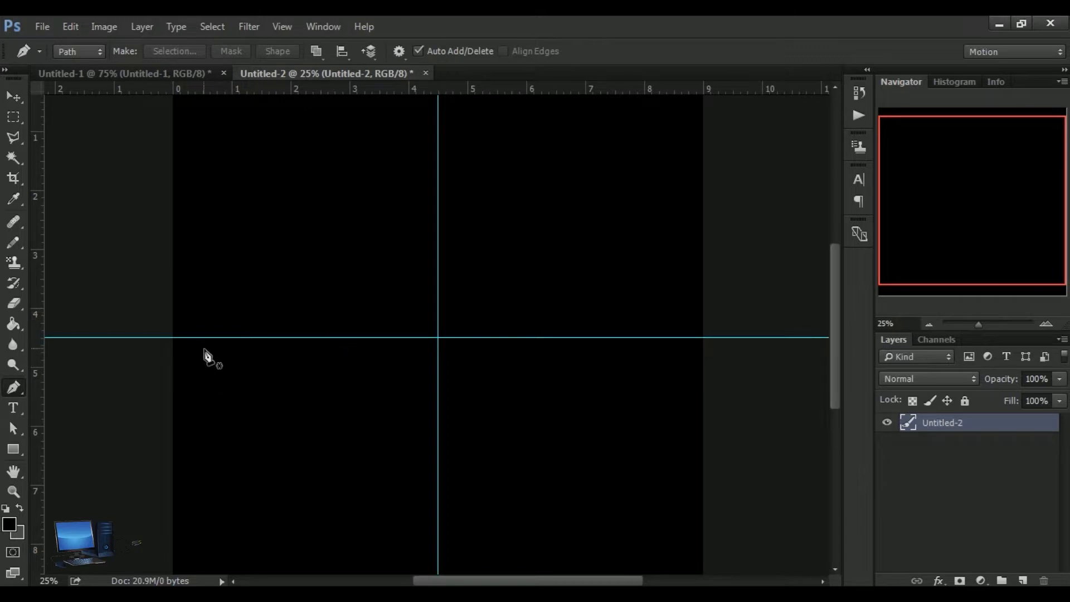
{"action": "left_click", "coordinate": [174, 338]}
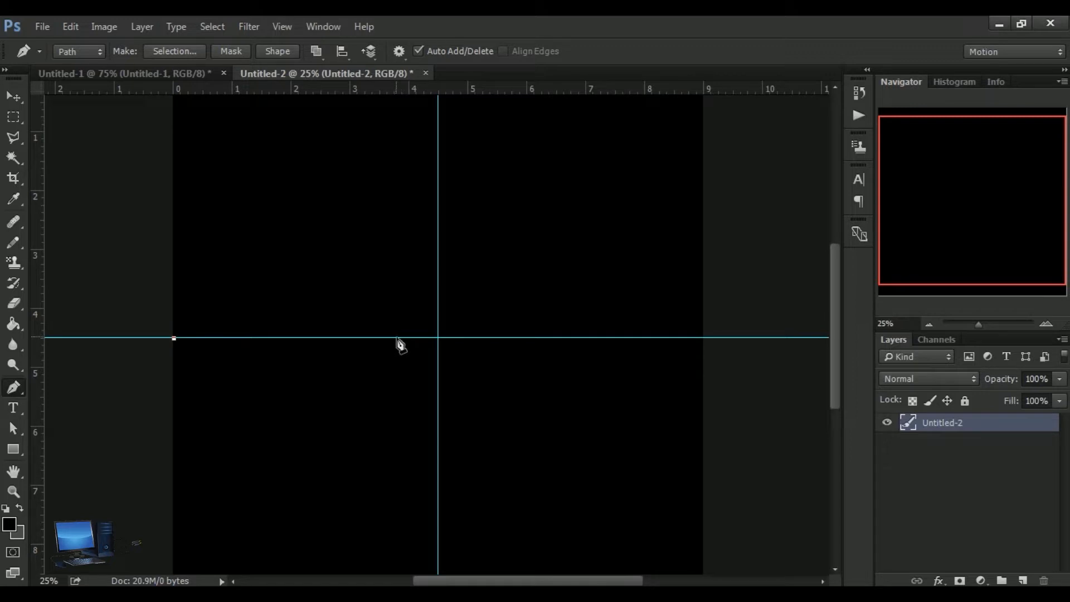
{"action": "left_click_drag", "start_coordinate": [397, 338], "coordinate": [507, 440]}
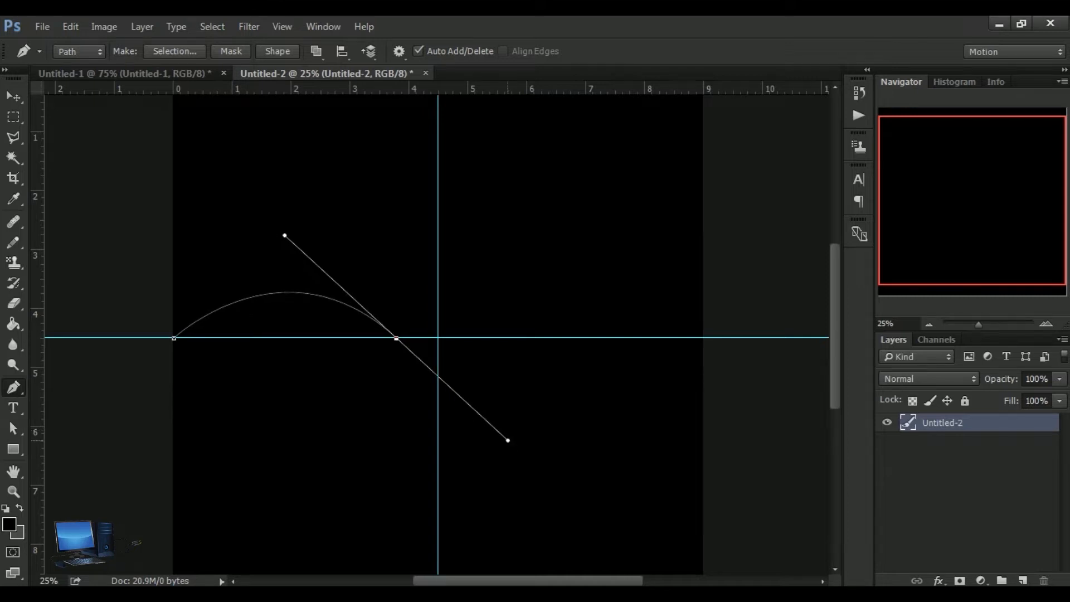
{"action": "left_click", "coordinate": [396, 338], "text": "alt"}
{"action": "left_click_drag", "start_coordinate": [368, 230], "coordinate": [321, 195]}
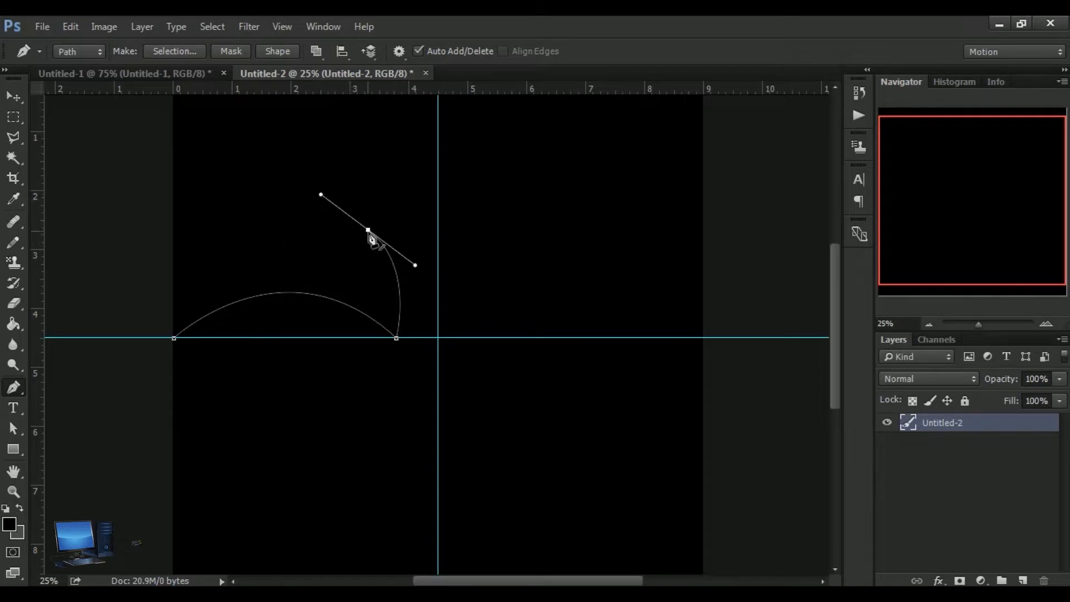
{"action": "left_click", "coordinate": [367, 231], "text": "alt"}
{"action": "left_click_drag", "start_coordinate": [439, 338], "coordinate": [438, 423]}
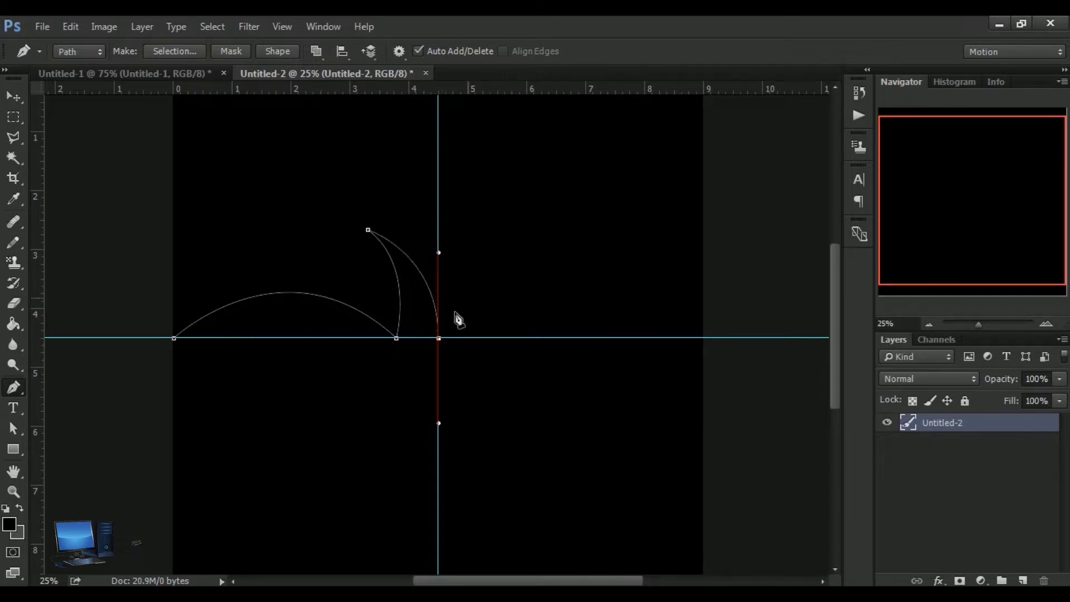
{"action": "left_click", "coordinate": [439, 339], "text": "alt"}
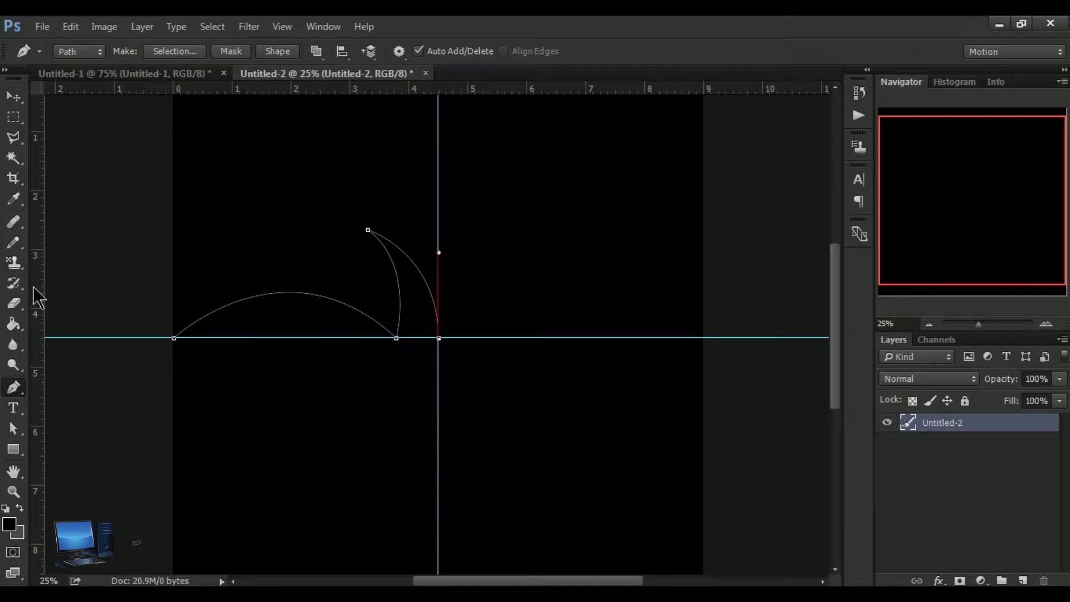
- Move the path's peak anchor slightly up and left, and adjust its handle to reshape the curve toward the guides' intersection
{"action": "left_click", "coordinate": [13, 428]}
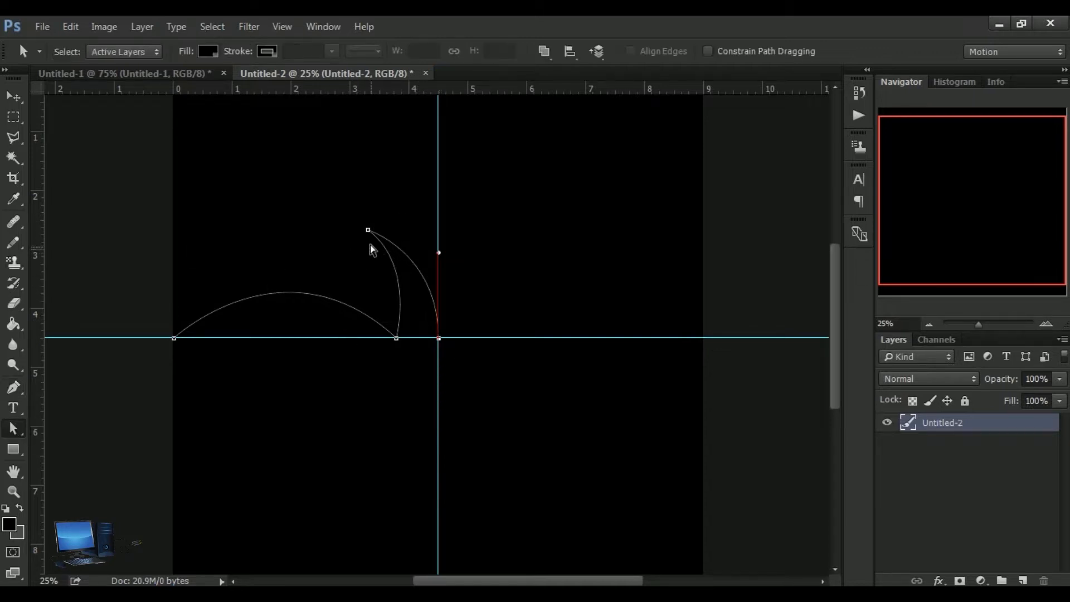
{"action": "left_click_drag", "start_coordinate": [368, 230], "coordinate": [357, 217]}
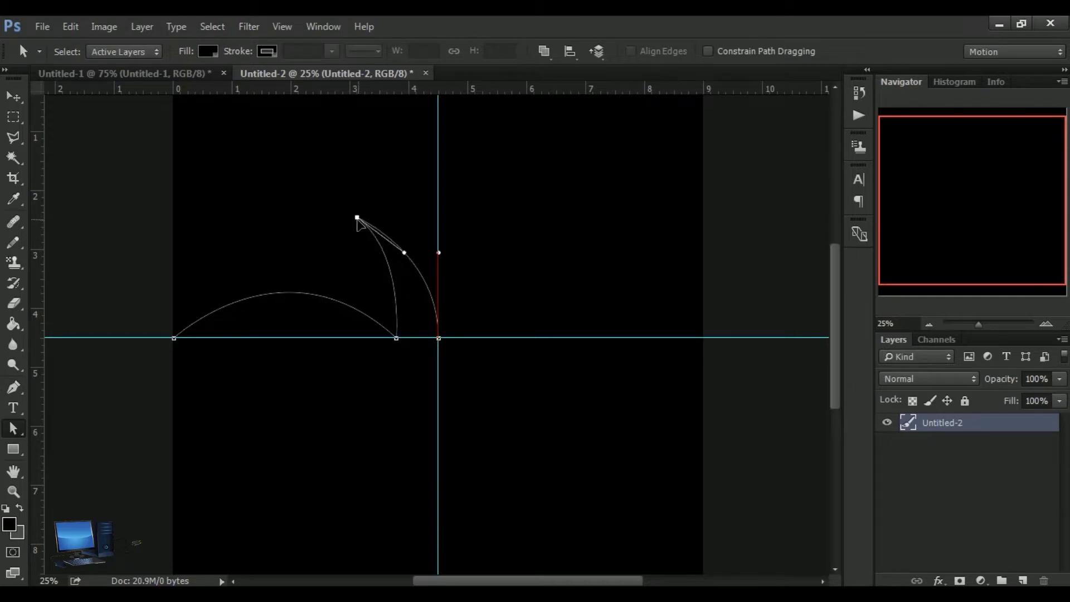
{"action": "left_click_drag", "start_coordinate": [405, 254], "coordinate": [411, 254]}
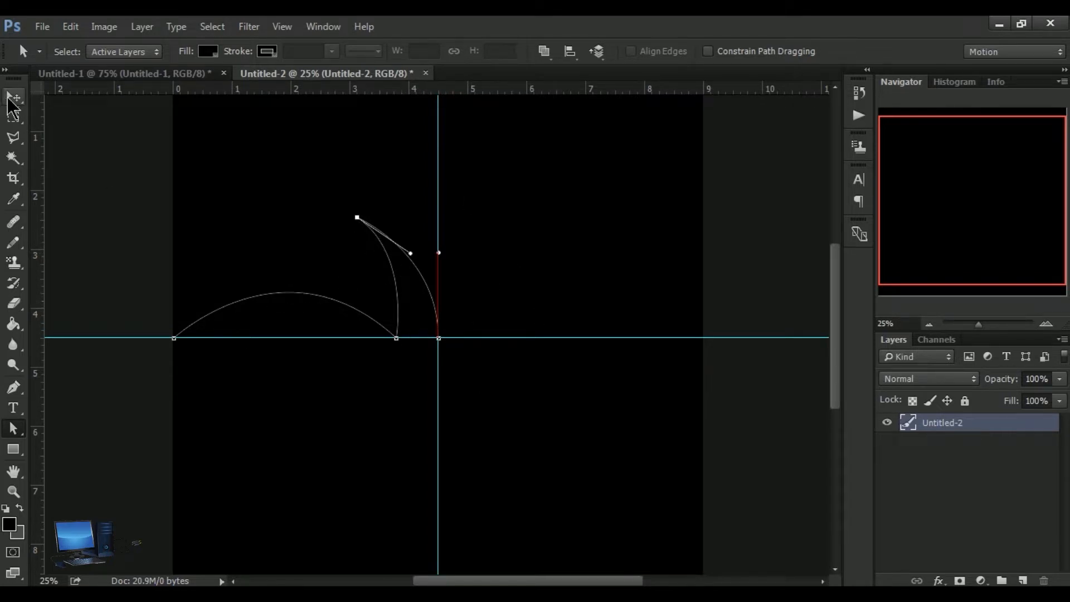
- Add a new layer and stroke the path on it with the Pencil, leaving Simulate Pressure off
{"action": "key", "text": "v"}
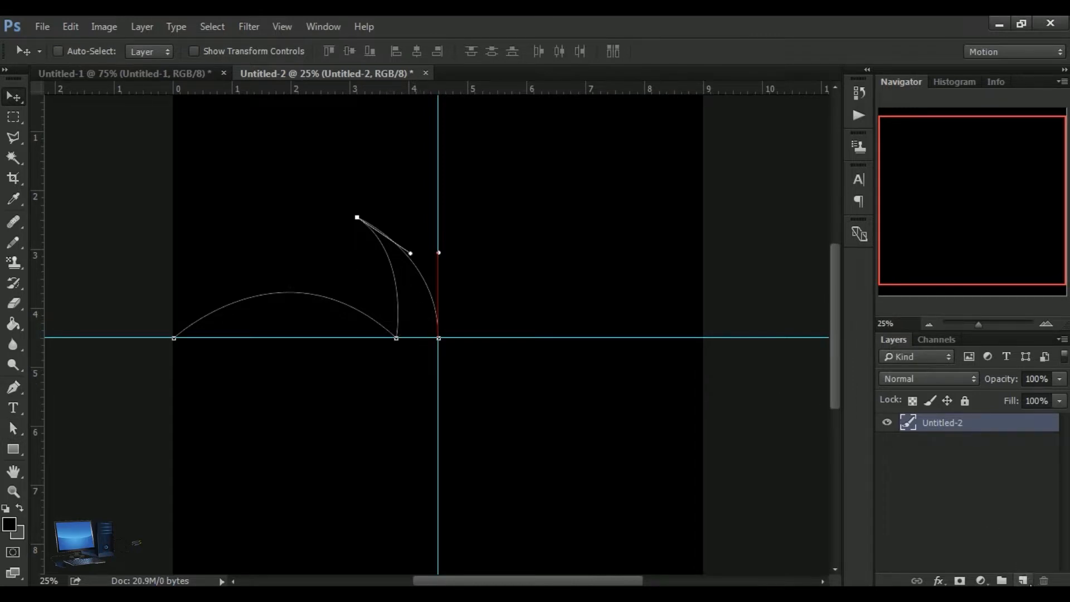
{"action": "left_click", "coordinate": [1023, 580]}
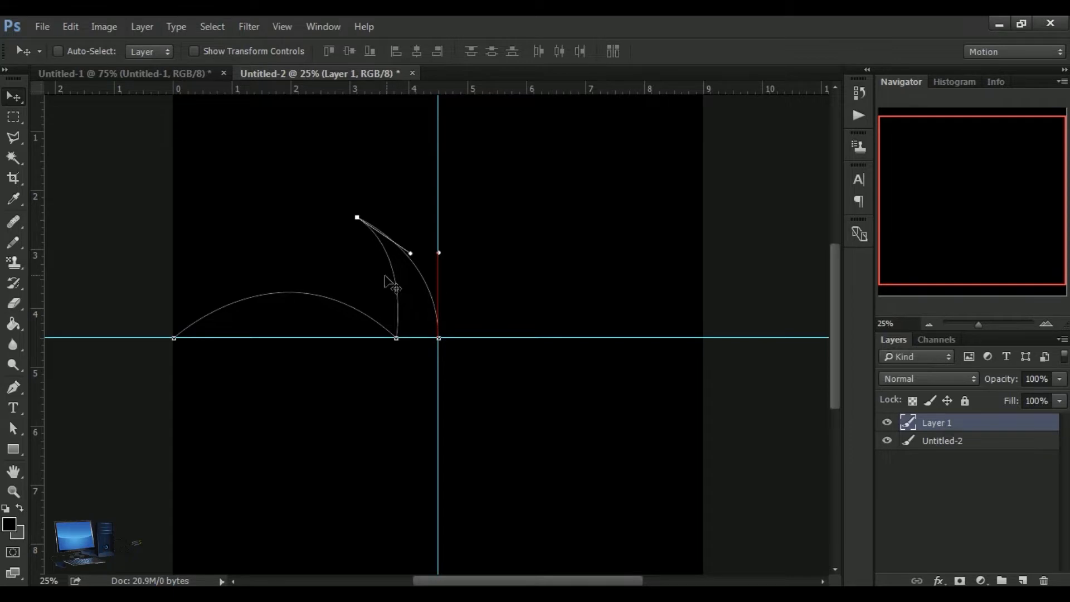
{"action": "left_click", "coordinate": [18, 391]}
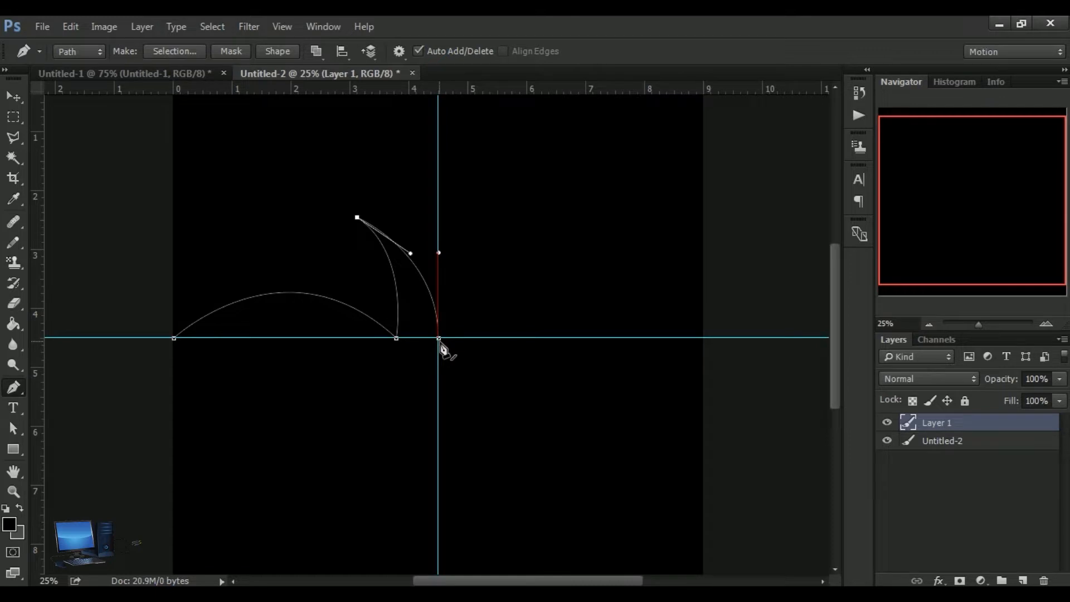
{"action": "right_click", "coordinate": [442, 347]}
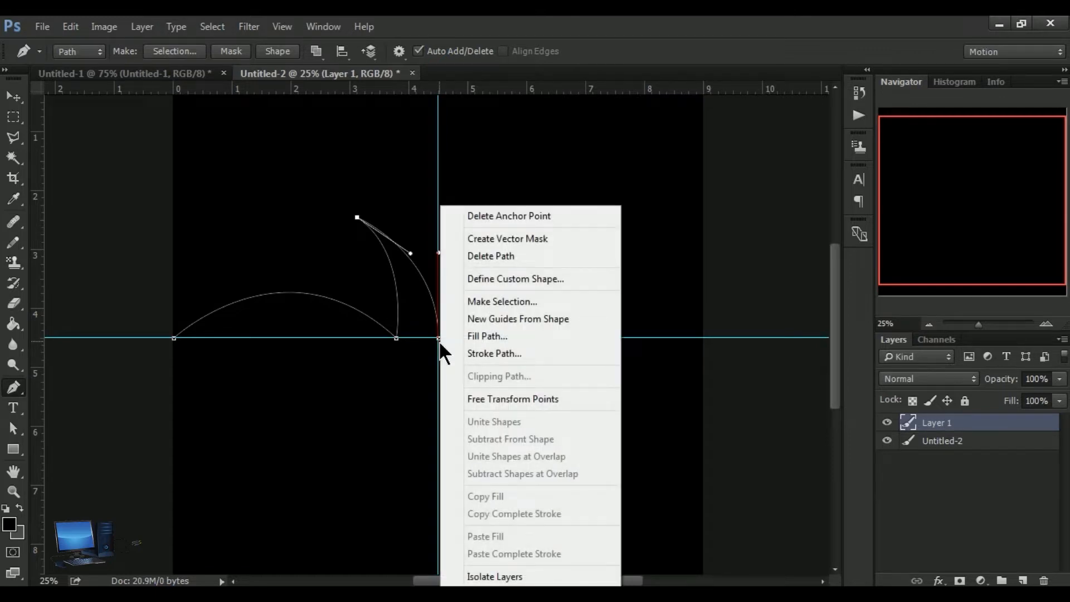
{"action": "left_click", "coordinate": [522, 354]}
{"action": "left_click_drag", "start_coordinate": [497, 265], "coordinate": [488, 242]}
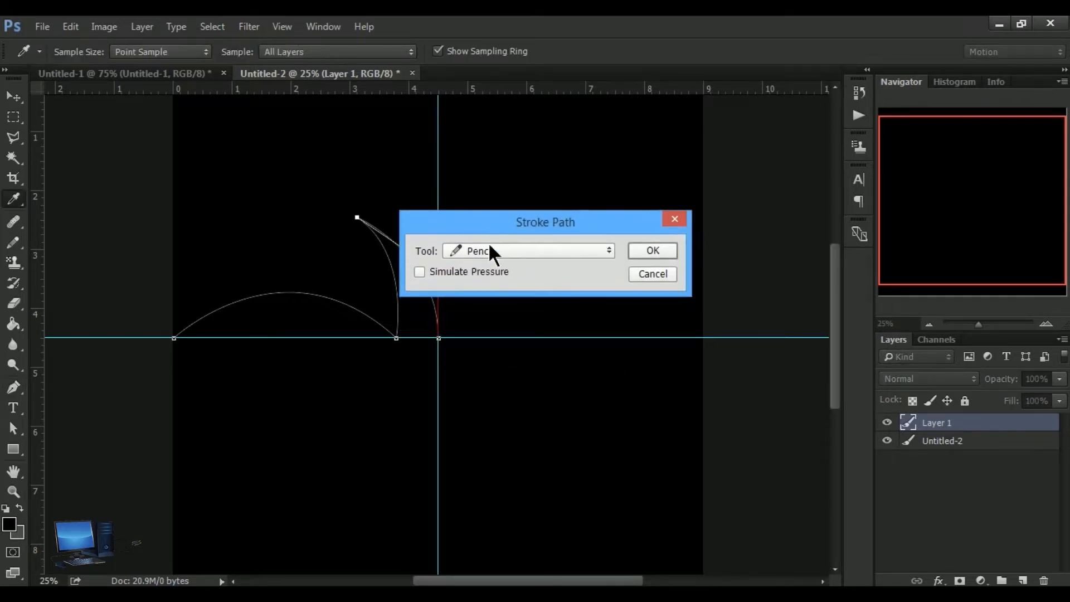
{"action": "left_click", "coordinate": [605, 249]}
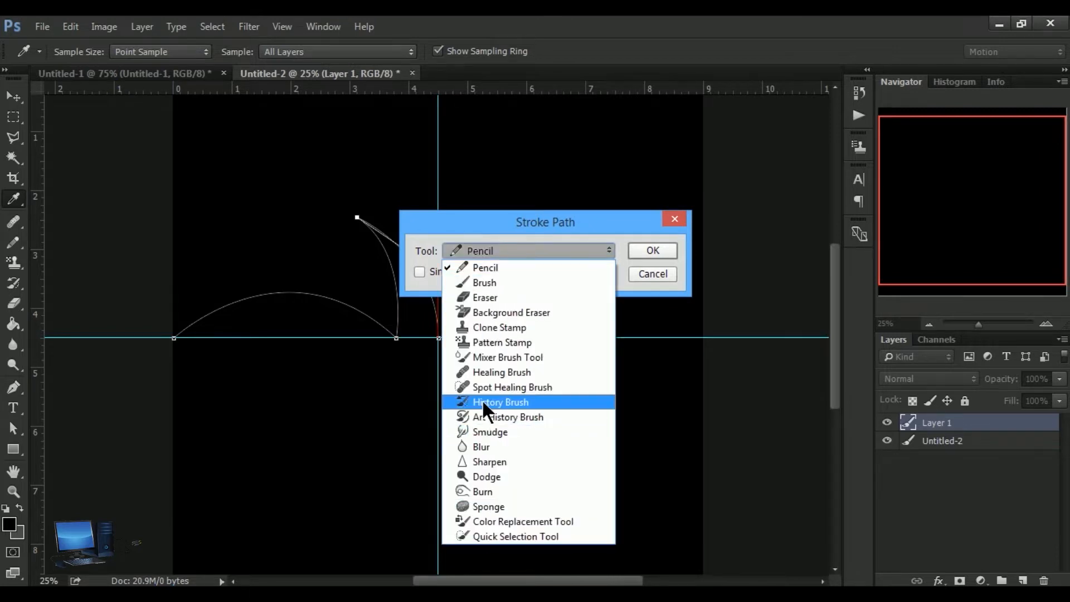
{"action": "left_click", "coordinate": [476, 267]}
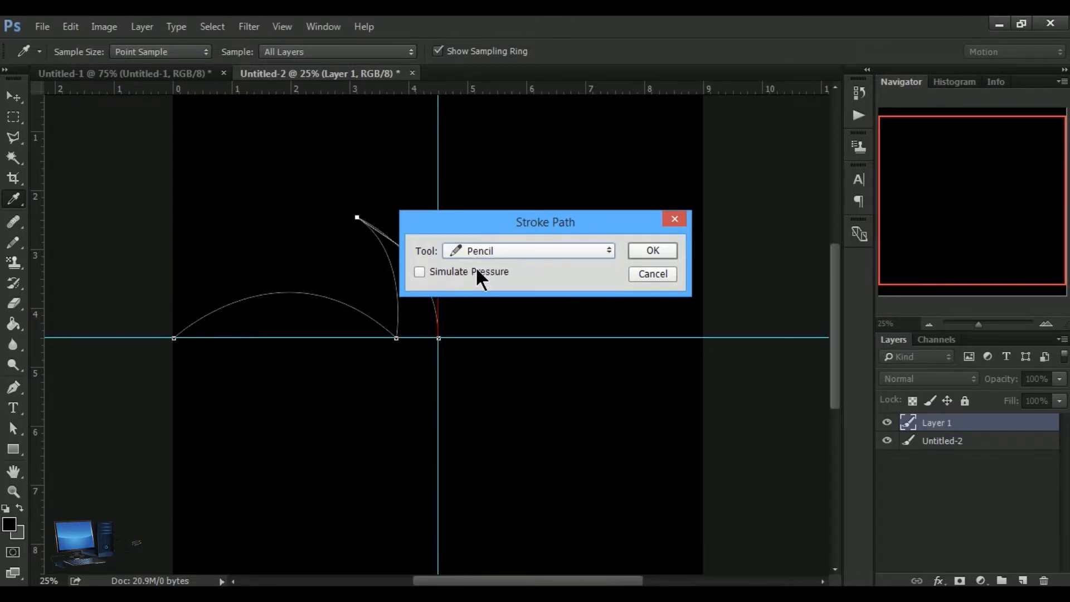
{"action": "left_click", "coordinate": [650, 249]}
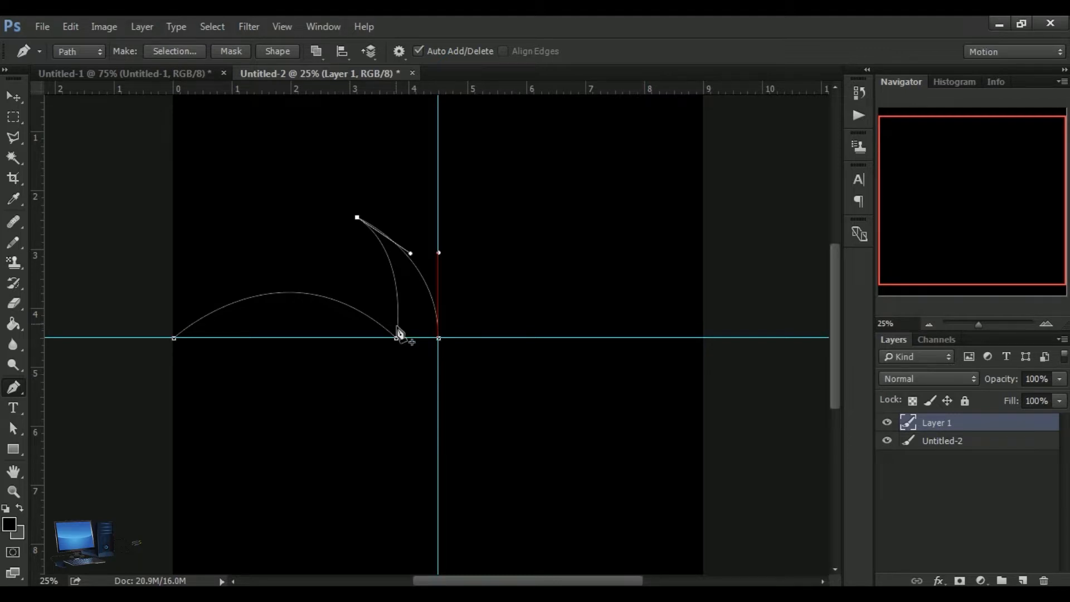
- Set the foreground colour to white (ffffff) and stroke the curved path on Layer 1 with the Pencil, Simulate Pressure off
{"action": "left_click", "coordinate": [9, 524]}
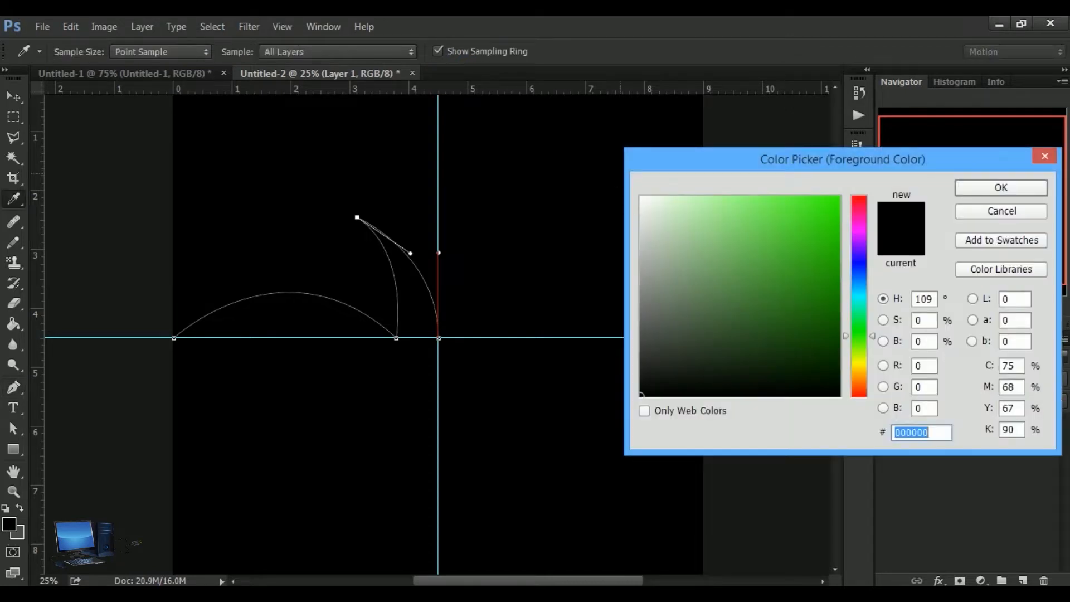
{"action": "type", "text": "ffffff"}
{"action": "left_click", "coordinate": [1001, 188]}
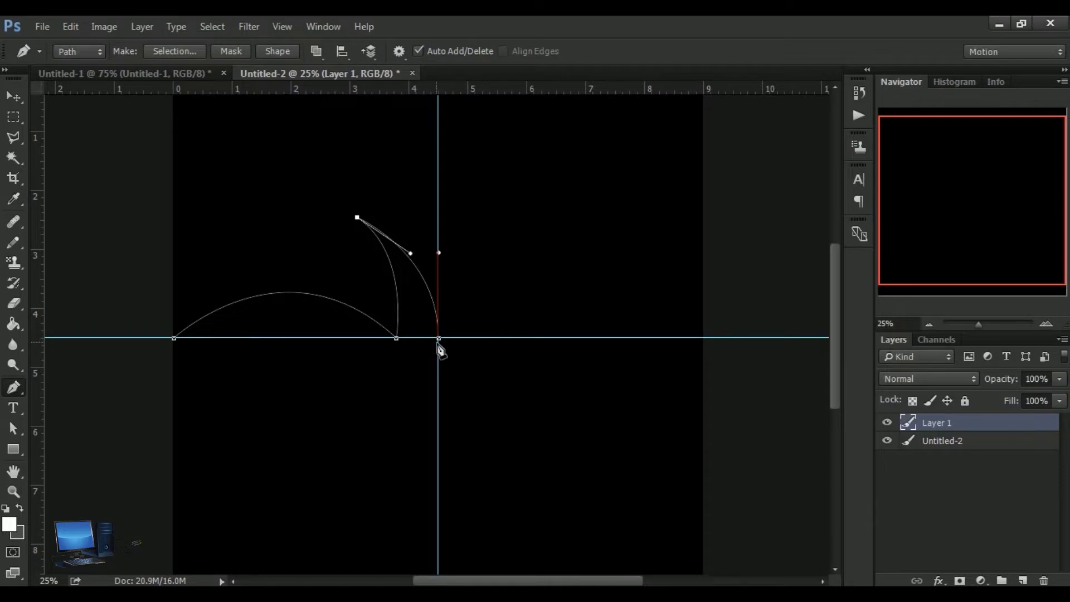
{"action": "right_click", "coordinate": [439, 338]}
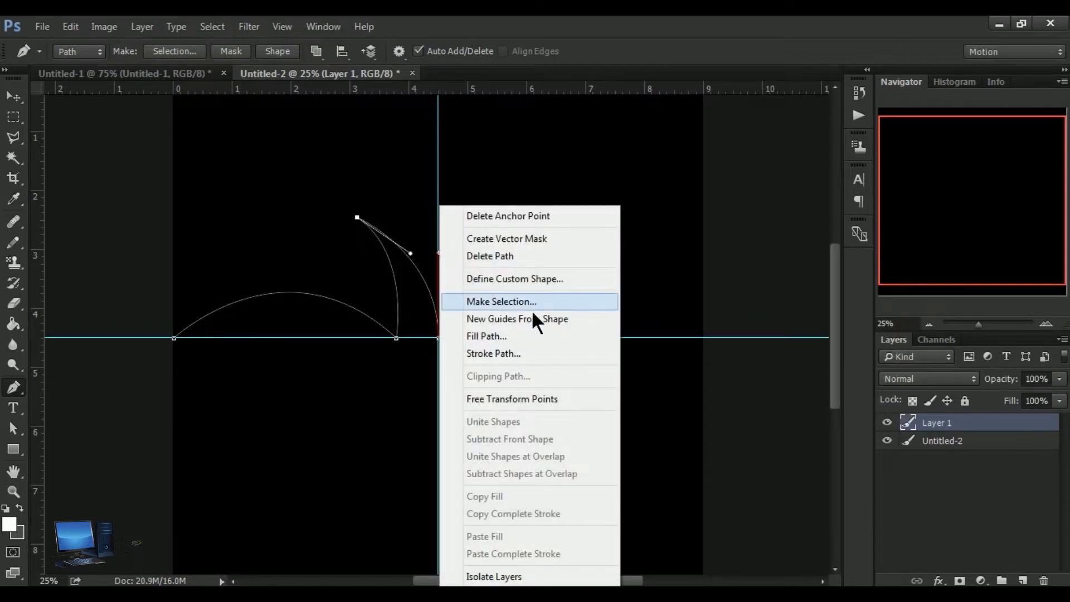
{"action": "left_click", "coordinate": [523, 353]}
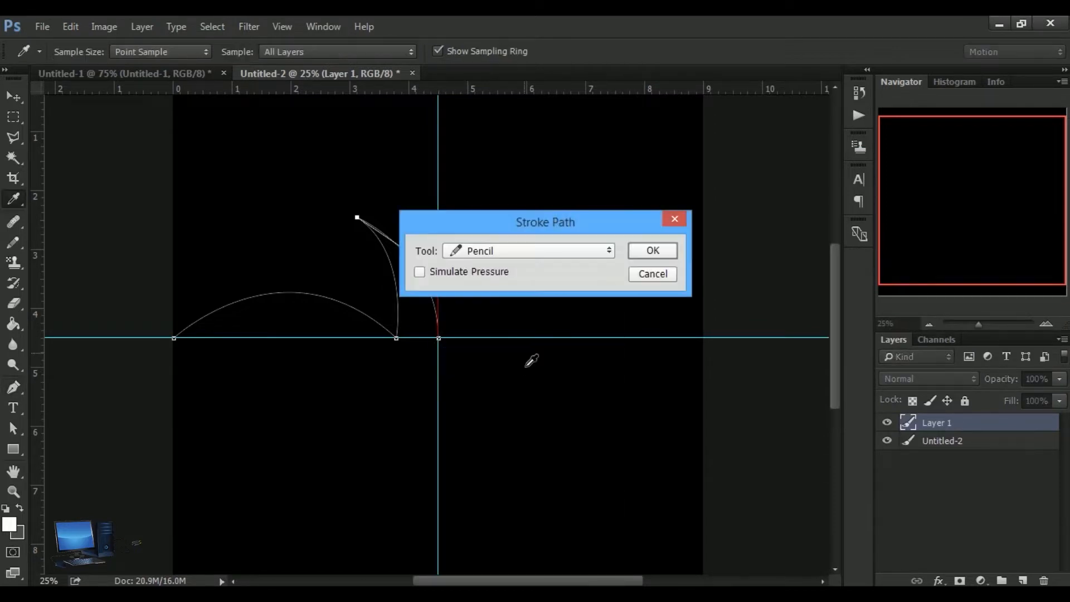
{"action": "left_click", "coordinate": [661, 254]}
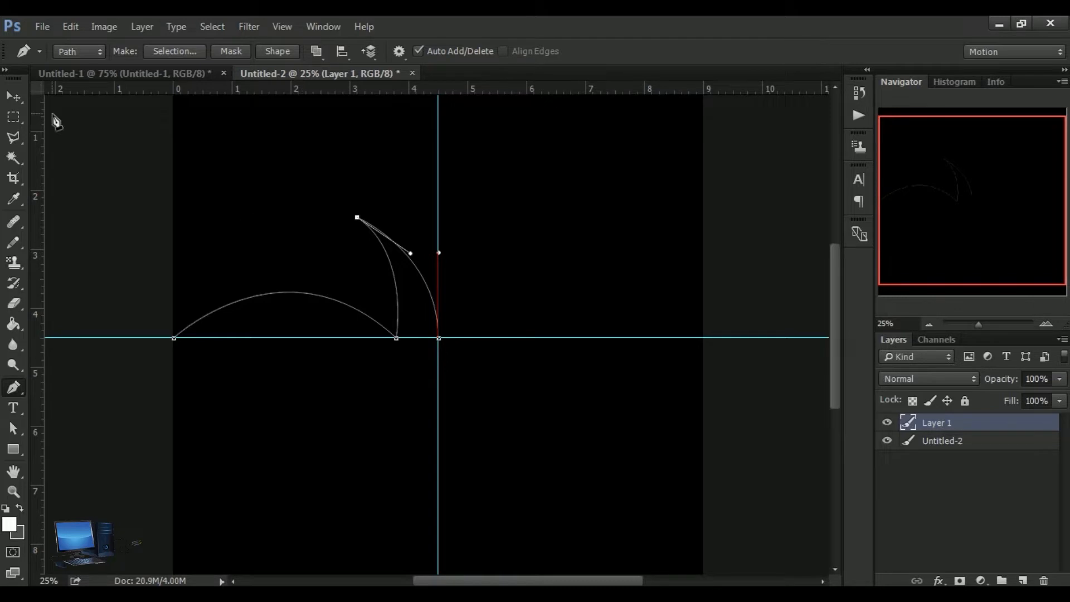
- Convert the curved path to a selection and deselect it, leaving only the white stroke
{"action": "left_click", "coordinate": [14, 96]}
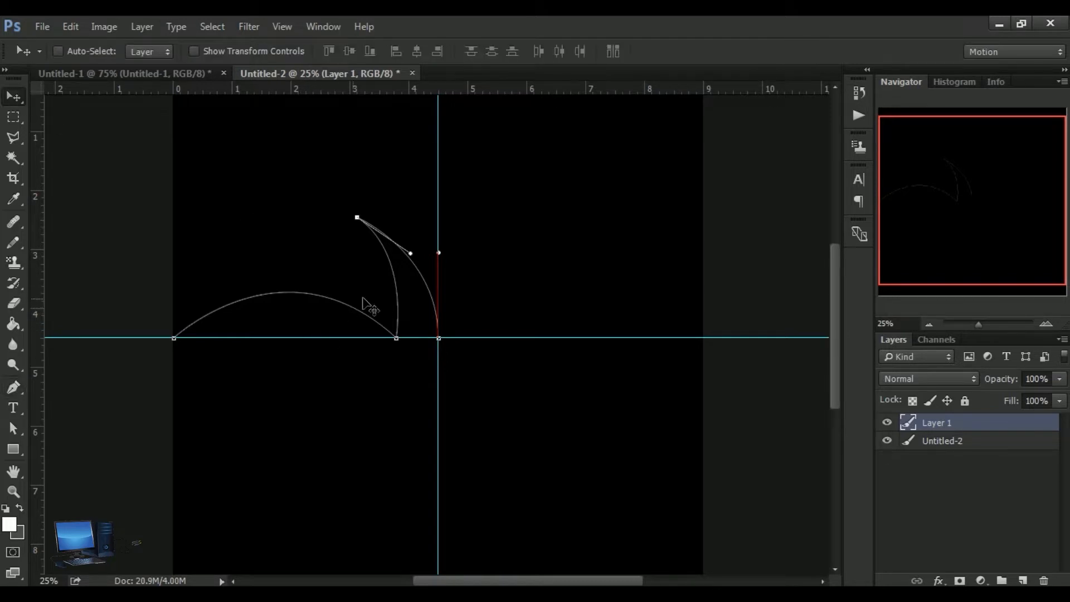
{"action": "key", "text": "ctrl+Return"}
{"action": "key", "text": "ctrl+d"}
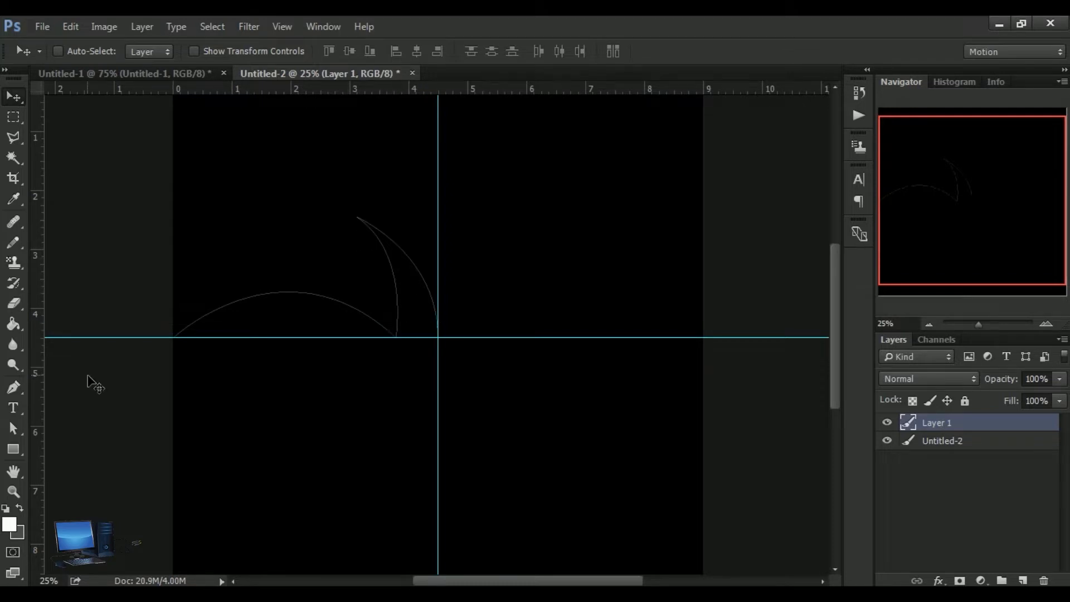
- Duplicate Layer 1, nudge the copy a few pixels straight up to double the line, and merge it down into Layer 1
{"action": "left_click", "coordinate": [14, 492]}
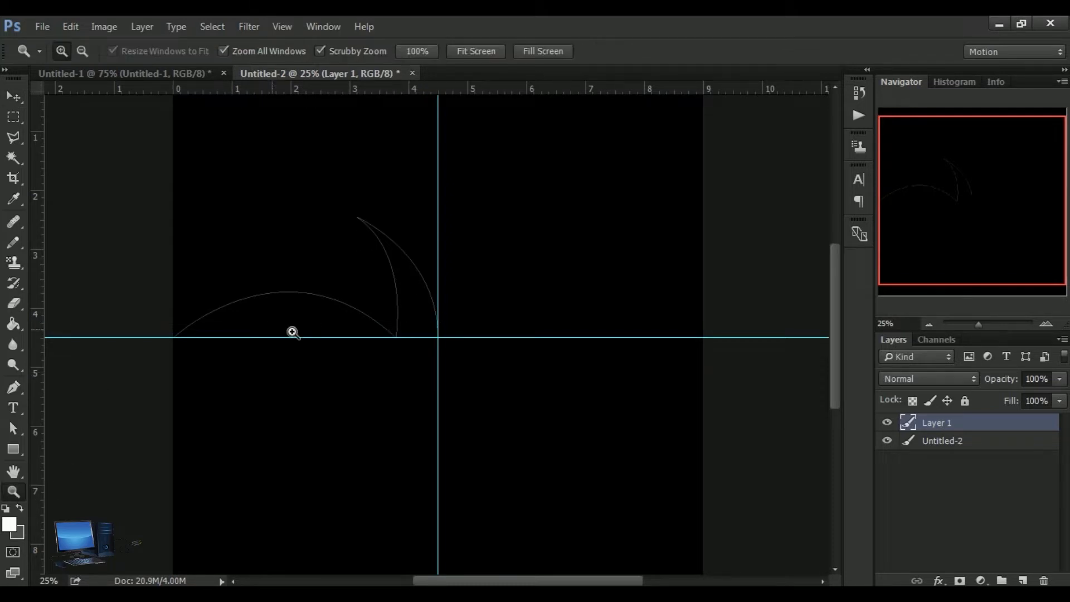
{"action": "left_click", "coordinate": [335, 302]}
{"action": "left_click", "coordinate": [335, 303]}
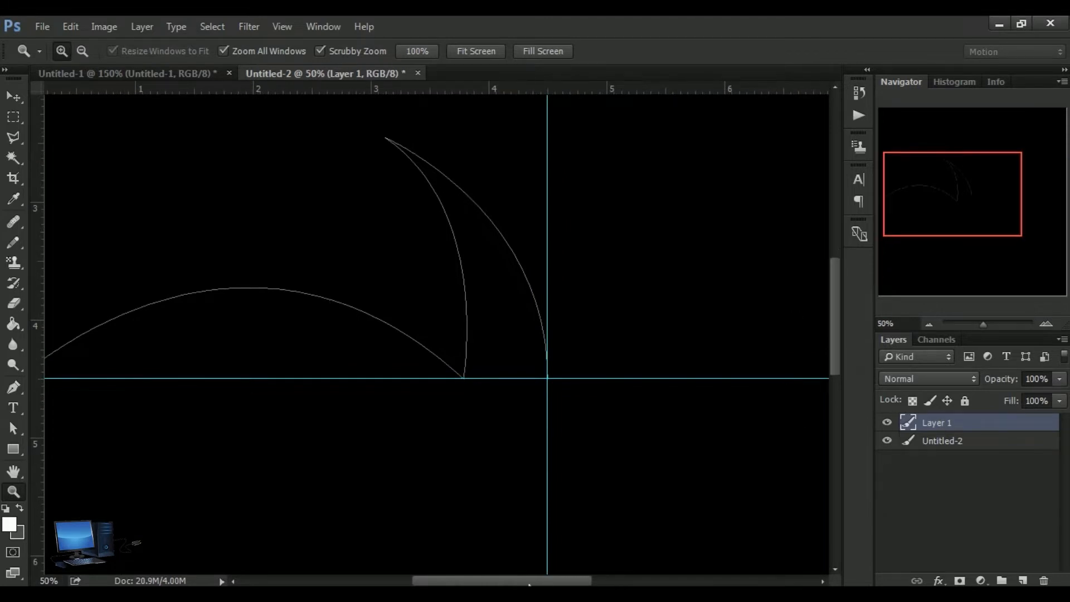
{"action": "left_click_drag", "start_coordinate": [530, 584], "coordinate": [508, 584]}
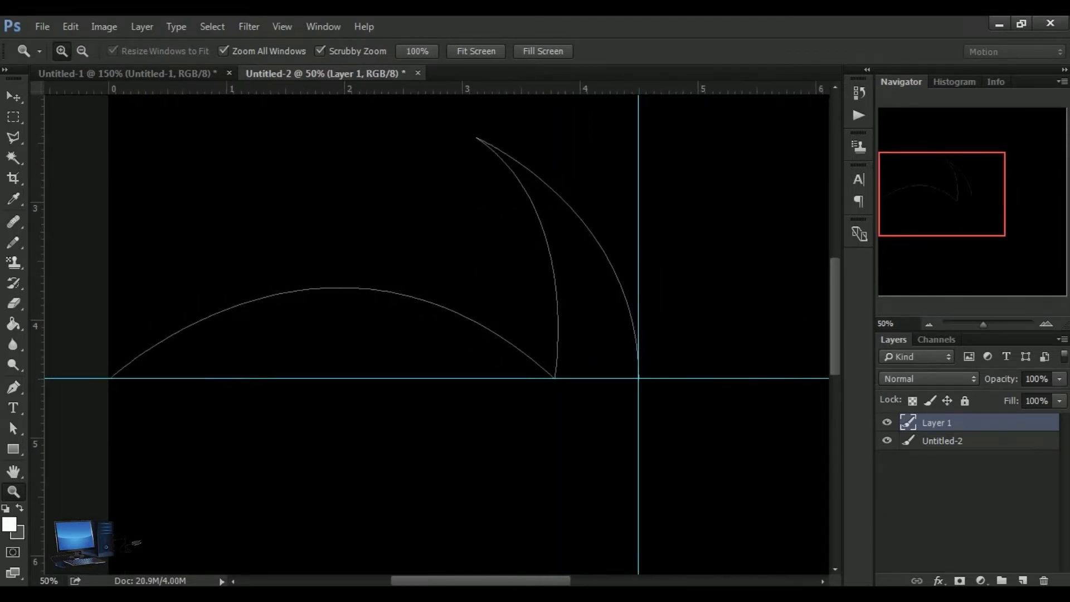
{"action": "left_click_drag", "start_coordinate": [836, 271], "coordinate": [838, 249]}
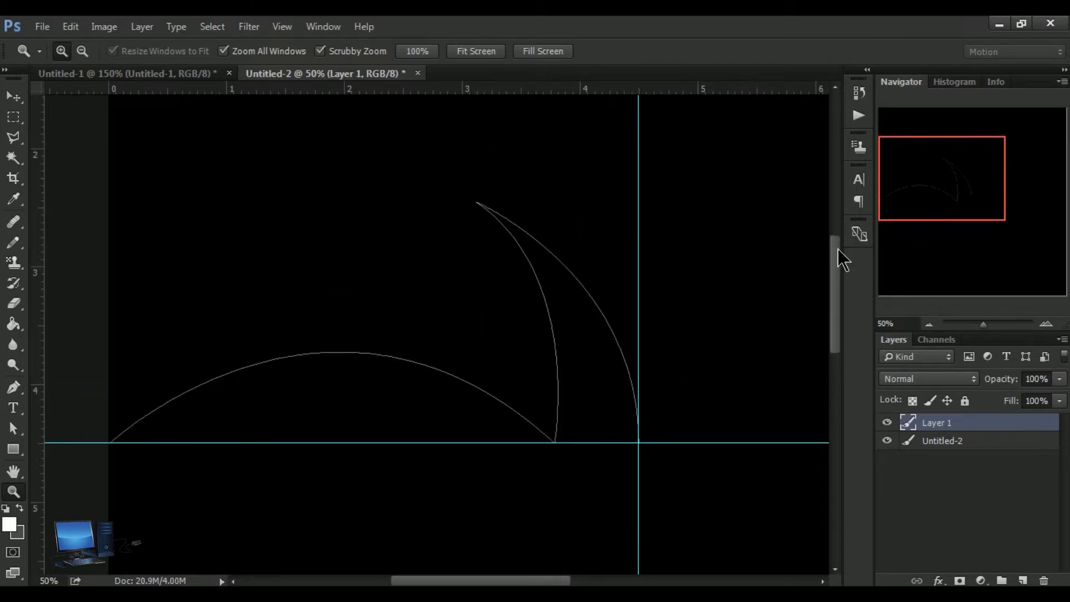
{"action": "left_click", "coordinate": [12, 98]}
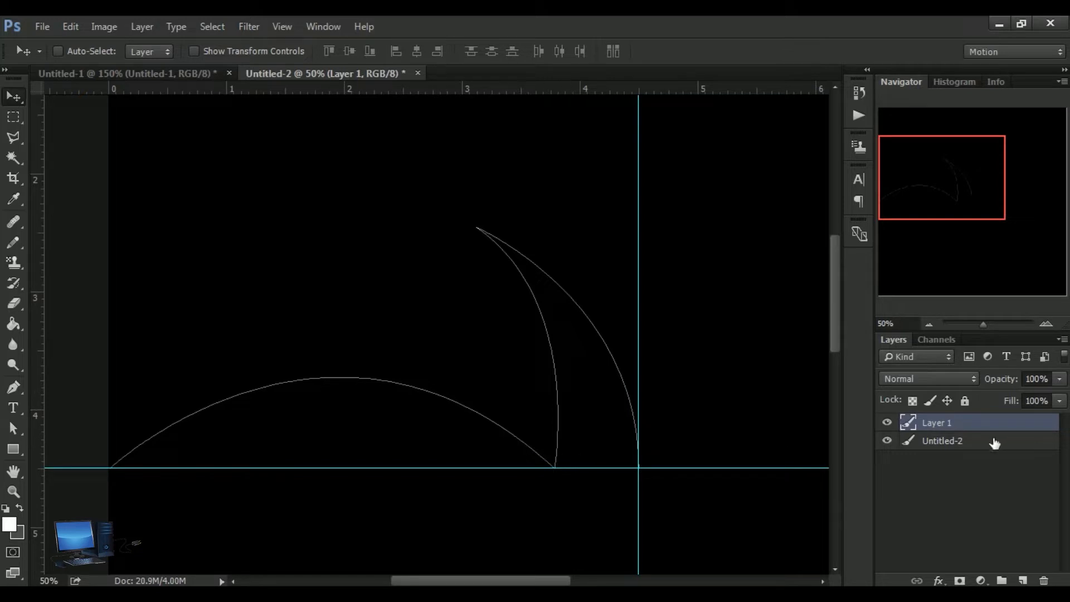
{"action": "left_click_drag", "start_coordinate": [960, 429], "coordinate": [1022, 580]}
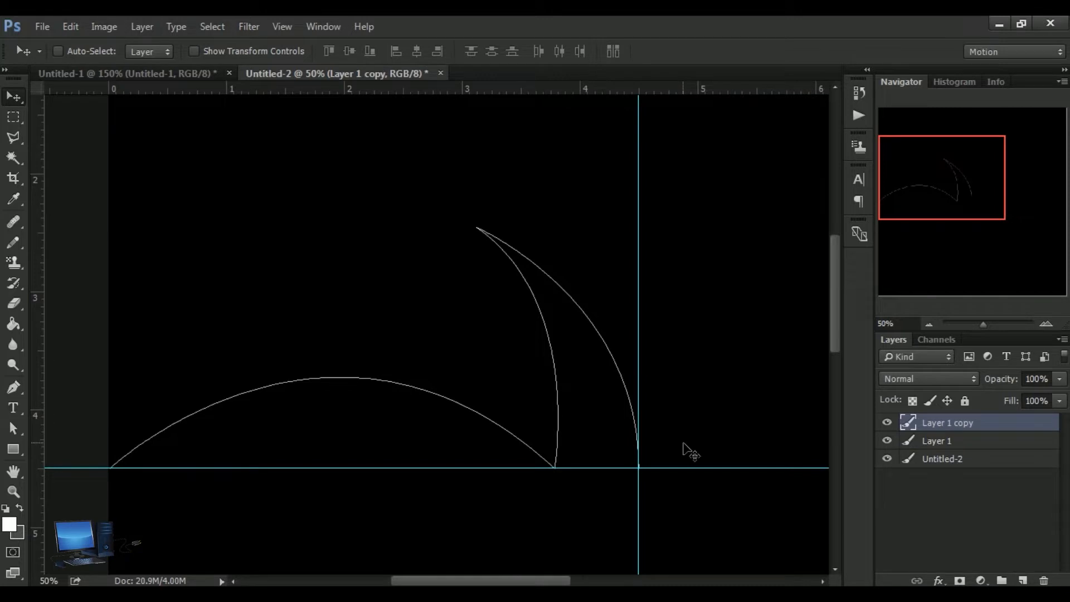
{"action": "key", "text": "Up"}
{"action": "key", "text": "Up"}
{"action": "key", "text": "Up"}
{"action": "key", "text": "Up"}
{"action": "key", "text": "Up"}
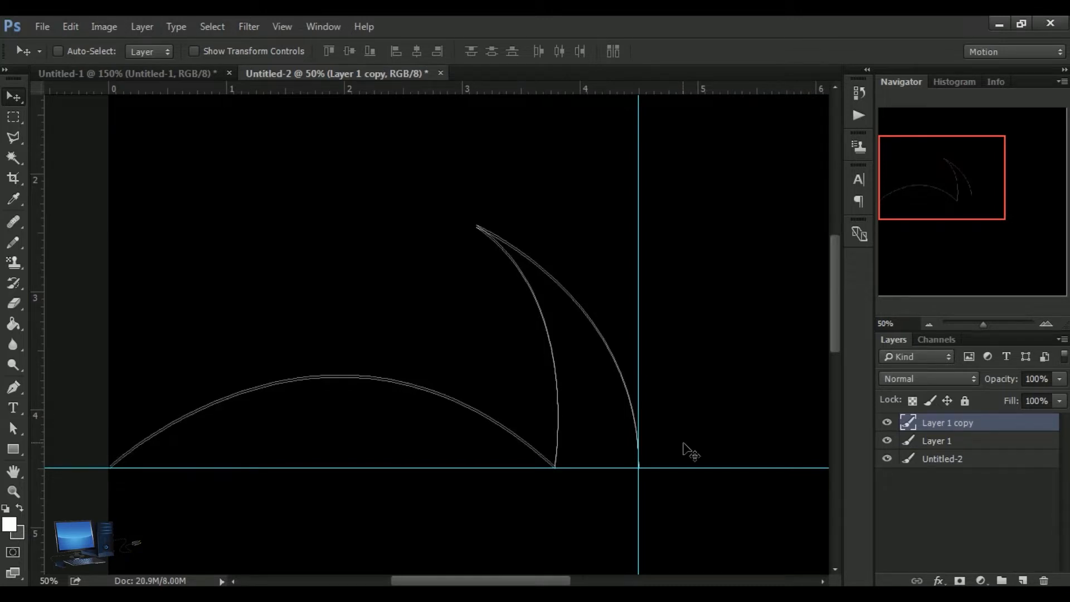
{"action": "key", "text": "Up"}
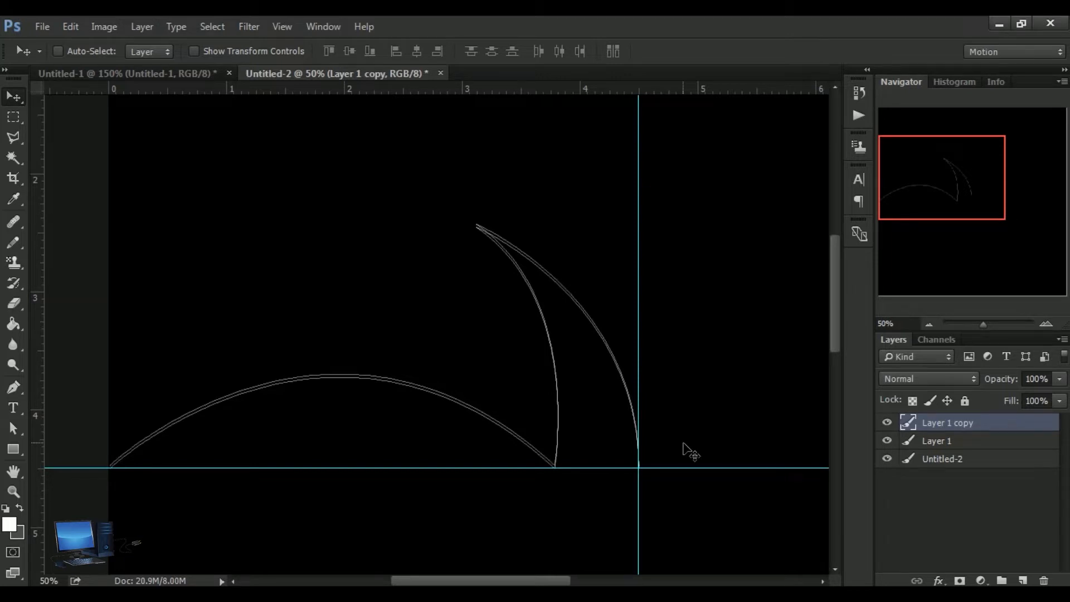
{"action": "left_click", "coordinate": [144, 31]}
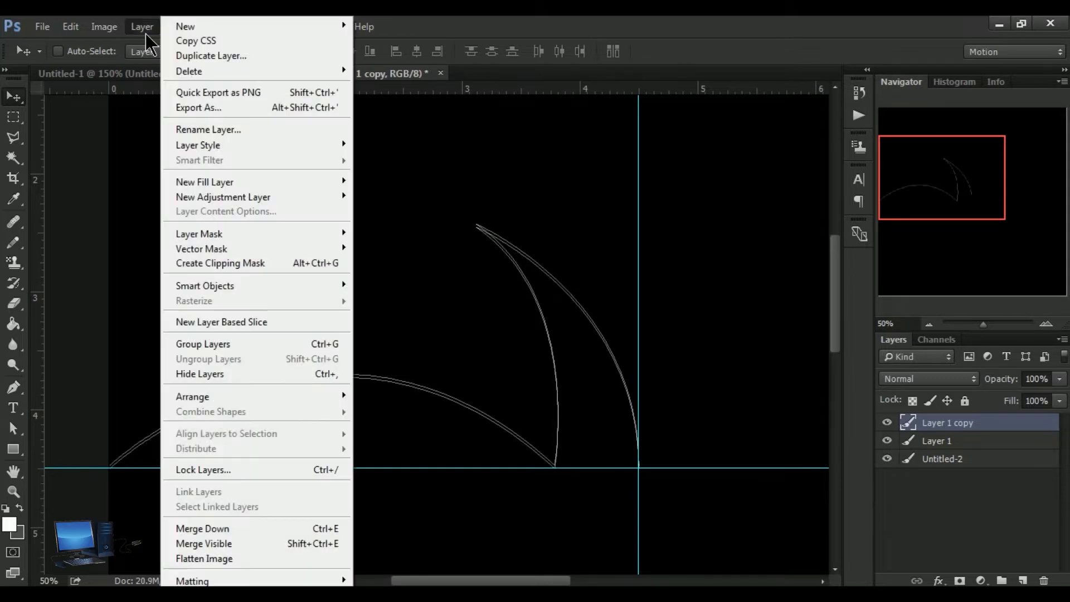
{"action": "left_click", "coordinate": [268, 528]}
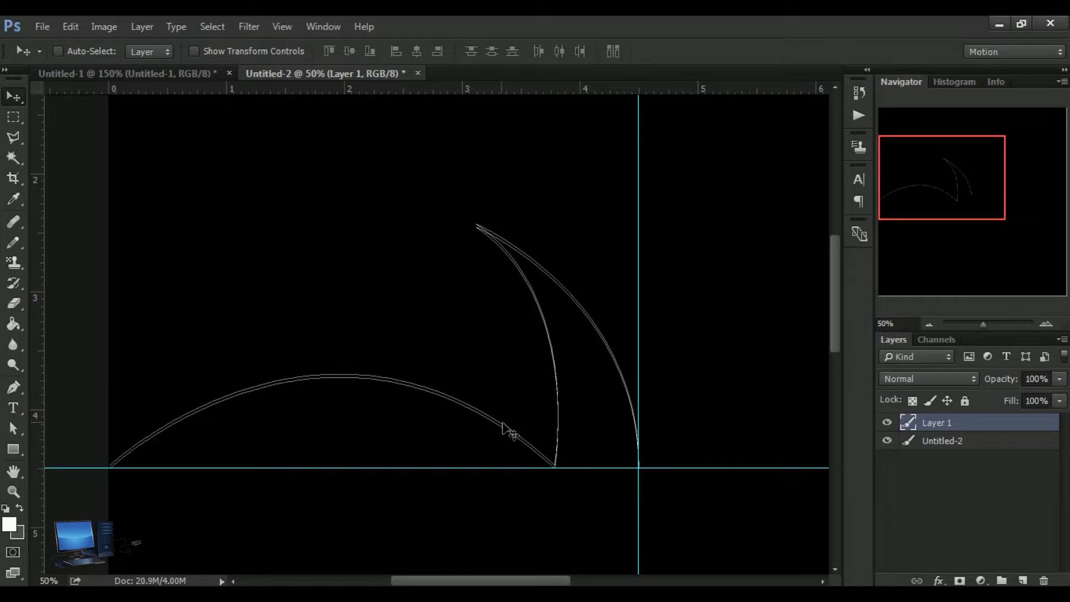
- Duplicate the double-line layer, nudge the copy straight up to form four parallel lines, and merge it down into Layer 1
{"action": "left_click_drag", "start_coordinate": [965, 428], "coordinate": [1022, 580]}
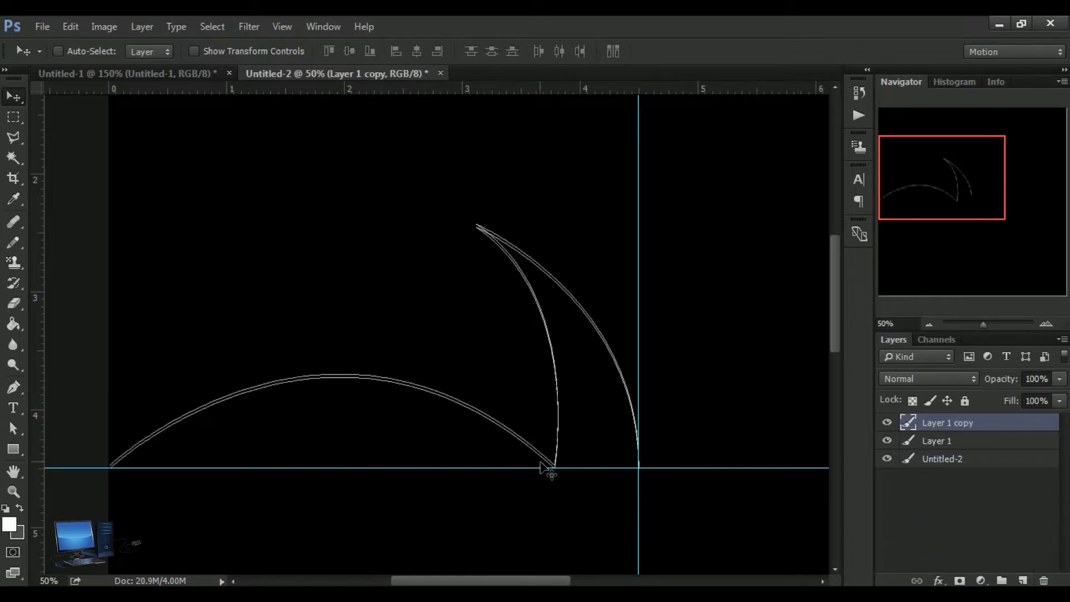
{"action": "key", "text": "Up"}
{"action": "key", "text": "Up"}
{"action": "key", "text": "Up"}
{"action": "key", "text": "Up"}
{"action": "key", "text": "Up"}
{"action": "key", "text": "Up"}
{"action": "key", "text": "Up"}
{"action": "key", "text": "Up"}
{"action": "key", "text": "Up"}
{"action": "key", "text": "Up"}
{"action": "key", "text": "Up"}
{"action": "key", "text": "Up"}
{"action": "key", "text": "Up"}
{"action": "key", "text": "Up"}
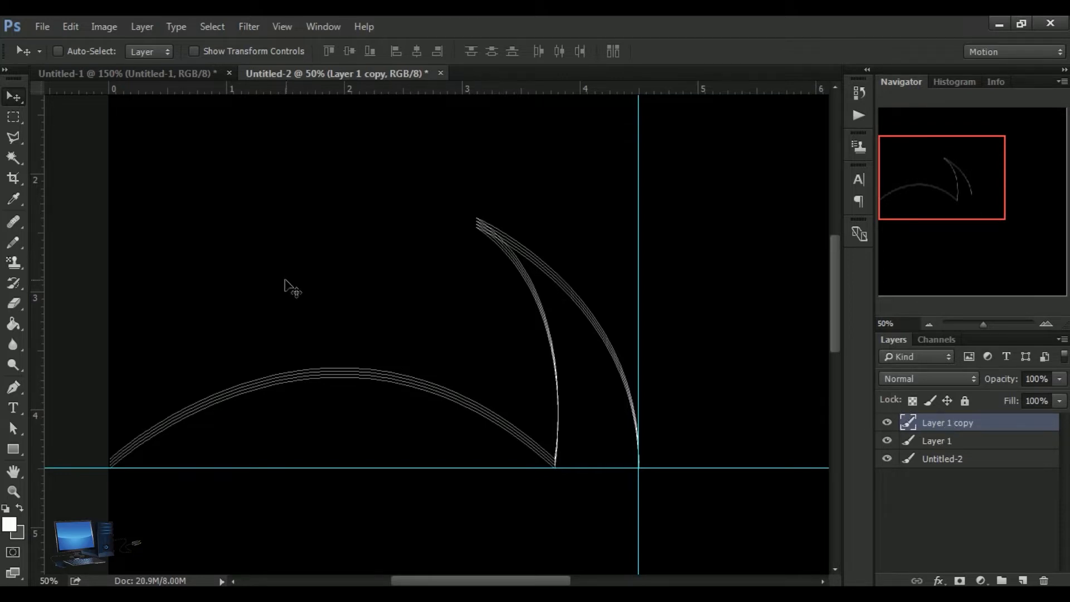
{"action": "left_click", "coordinate": [140, 28]}
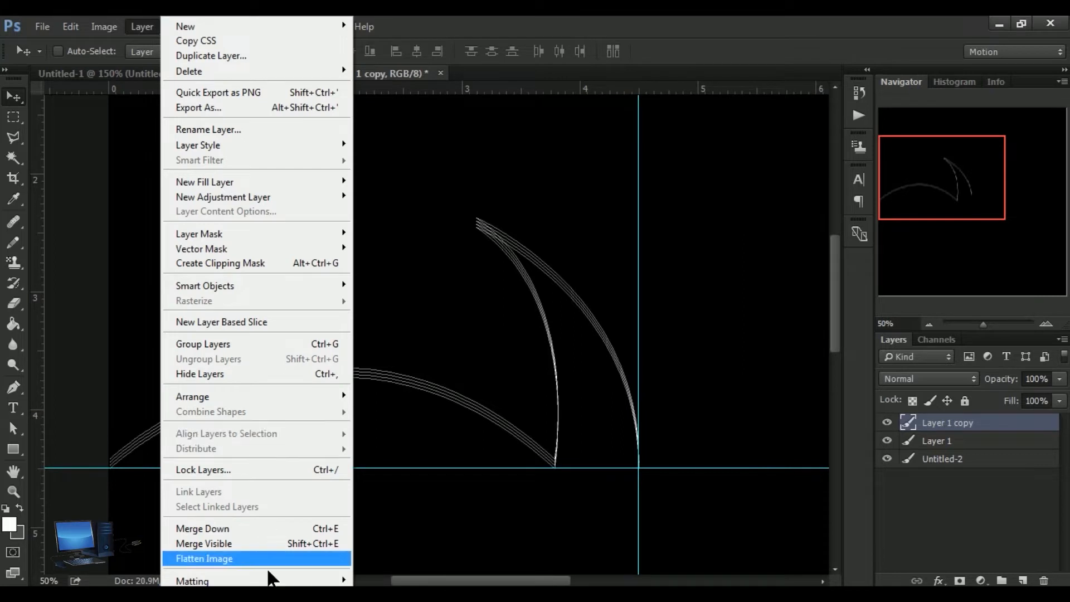
{"action": "left_click", "coordinate": [202, 528]}
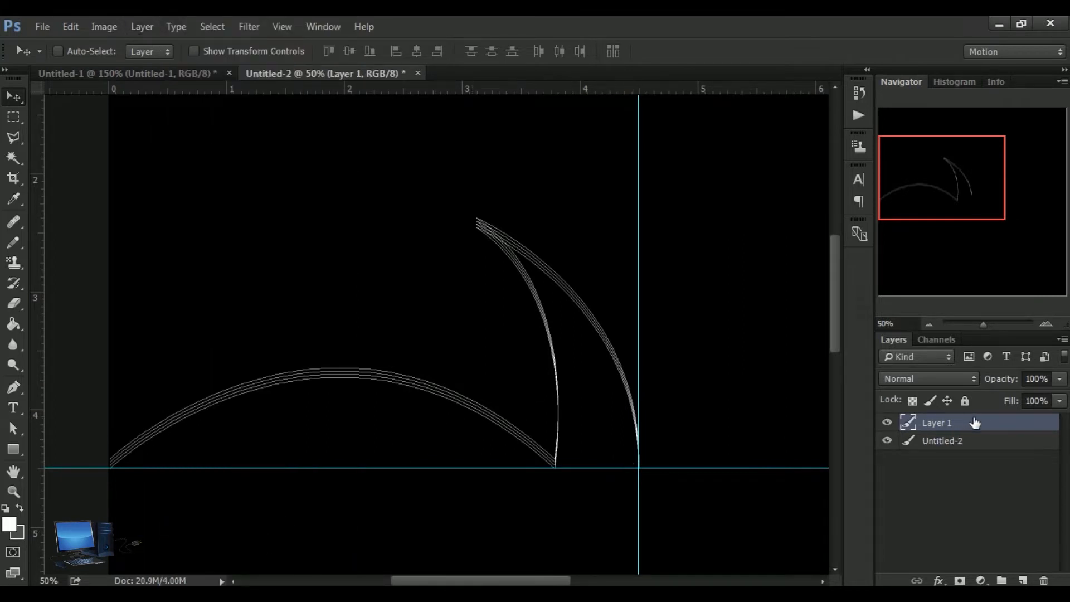
- Duplicate the four-line layer, nudge the copy straight up until all eight lines are evenly spaced, and merge it down into Layer 1
{"action": "left_click_drag", "start_coordinate": [974, 424], "coordinate": [1022, 580]}
{"action": "key", "text": "Up"}
{"action": "key", "text": "Up"}
{"action": "key", "text": "Up"}
{"action": "key", "text": "Up"}
{"action": "key", "text": "Up"}
{"action": "key", "text": "Up"}
{"action": "key", "text": "Up"}
{"action": "key", "text": "Up"}
{"action": "key", "text": "Up"}
{"action": "key", "text": "Up"}
{"action": "key", "text": "Up"}
{"action": "key", "text": "Up"}
{"action": "key", "text": "Up"}
{"action": "key", "text": "Up"}
{"action": "key", "text": "Up"}
{"action": "key", "text": "Up"}
{"action": "key", "text": "Up"}
{"action": "key", "text": "Up"}
{"action": "key", "text": "Up"}
{"action": "key", "text": "Up"}
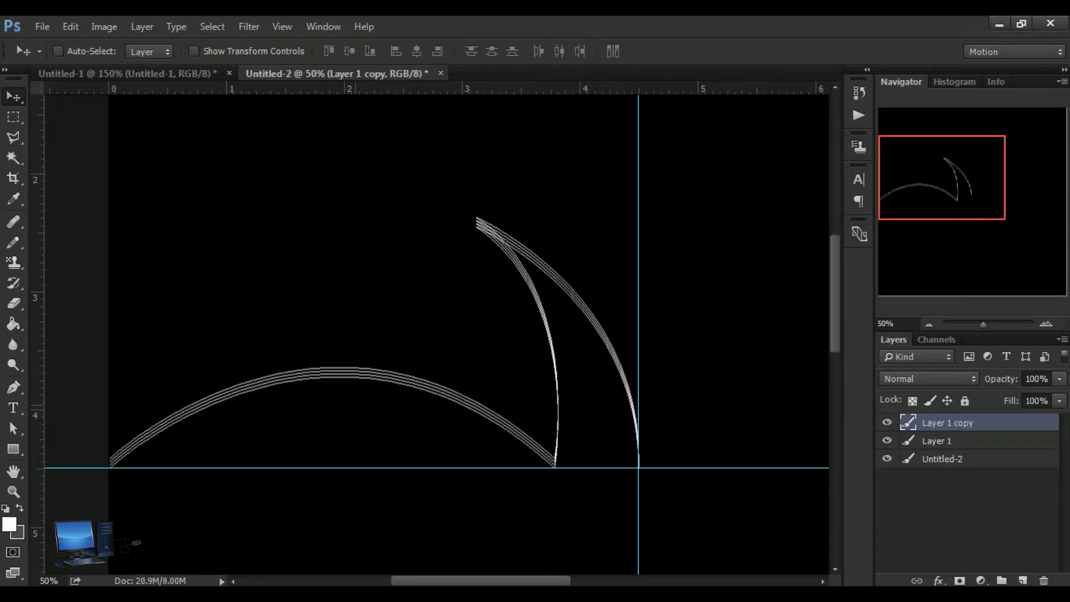
{"action": "key", "text": "Up"}
{"action": "key", "text": "Up"}
{"action": "key", "text": "Up"}
{"action": "key", "text": "Up"}
{"action": "key", "text": "Up"}
{"action": "key", "text": "Up"}
{"action": "key", "text": "Up"}
{"action": "key", "text": "Up"}
{"action": "key", "text": "Up"}
{"action": "key", "text": "Up"}
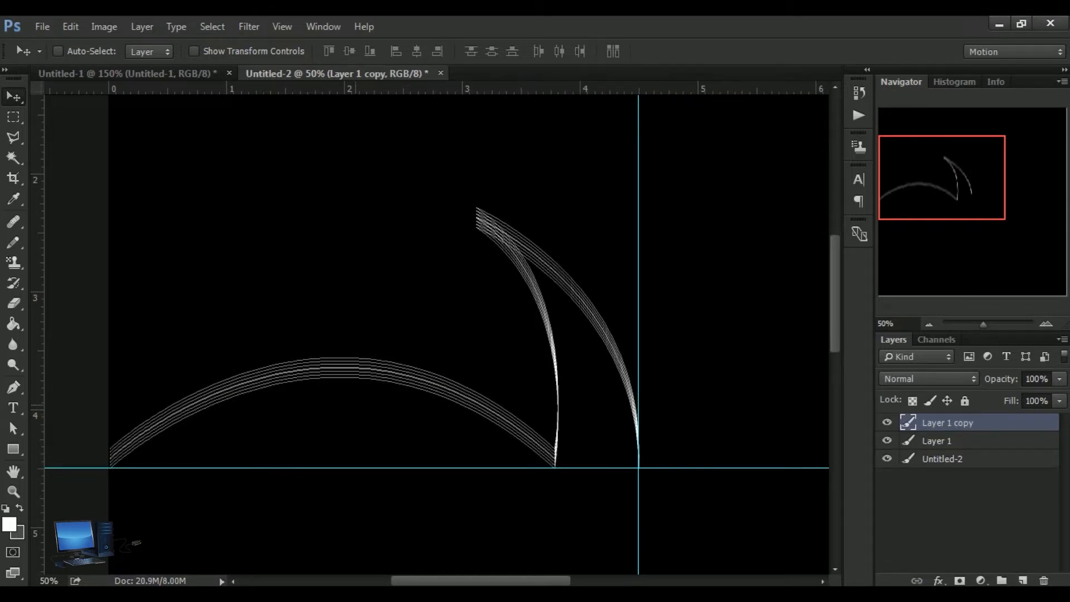
{"action": "key", "text": "Up"}
{"action": "key", "text": "Up"}
{"action": "key", "text": "Up"}
{"action": "key", "text": "Up"}
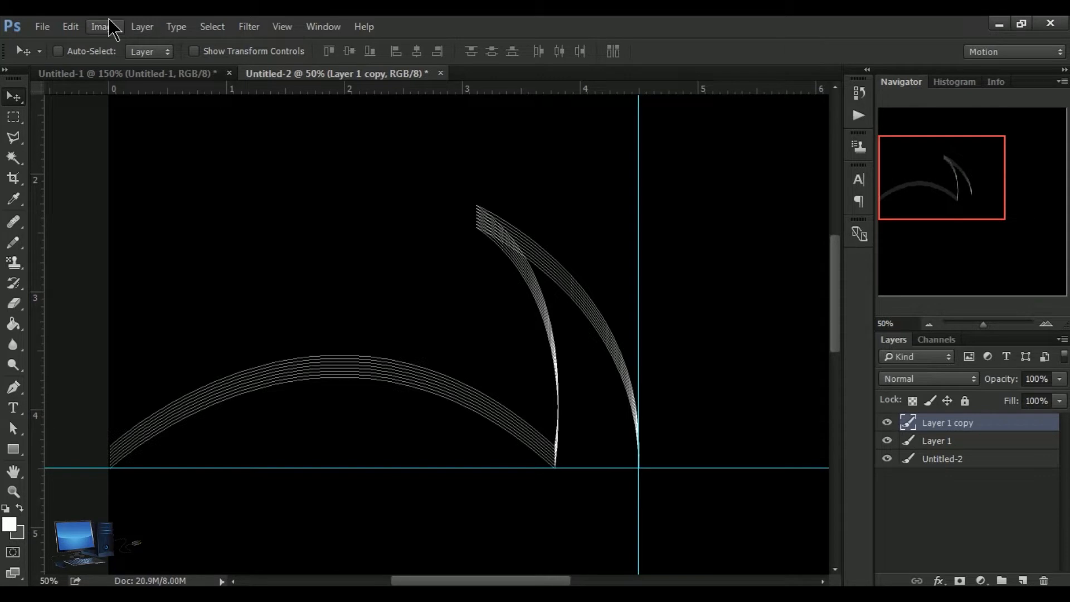
{"action": "left_click", "coordinate": [140, 27]}
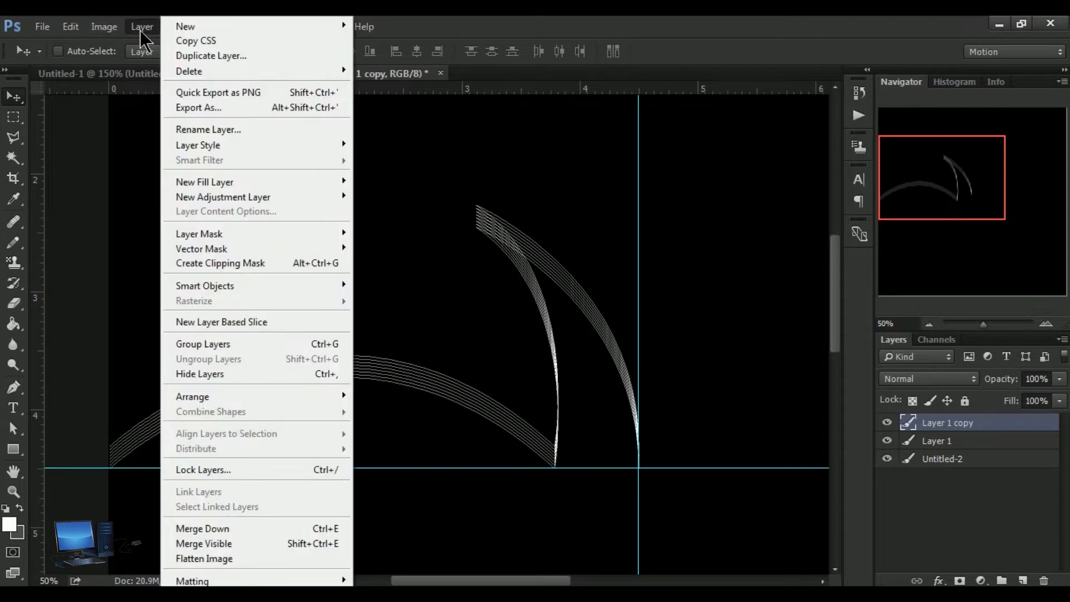
{"action": "left_click", "coordinate": [239, 528]}
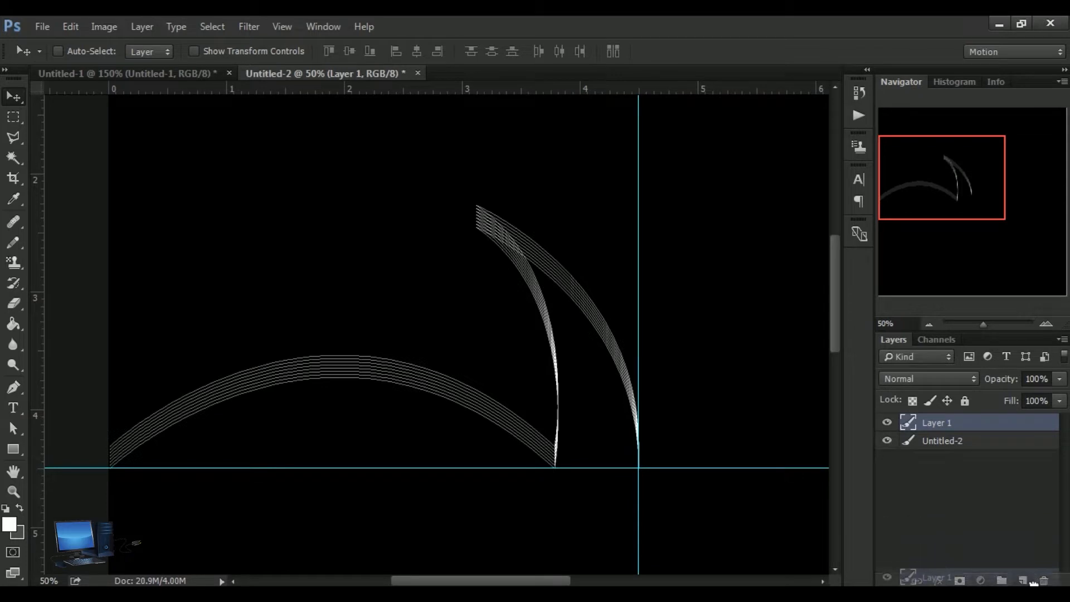
- Duplicate the eight-line layer, nudge the copy straight up until it continues the band at even spacing, and merge it down into Layer 1
{"action": "key", "text": "ctrl+j"}
{"action": "key", "text": "Up"}
{"action": "key", "text": "Up"}
{"action": "key", "text": "Up"}
{"action": "key", "text": "Up"}
{"action": "key", "text": "Up"}
{"action": "key", "text": "Up"}
{"action": "key", "text": "Up"}
{"action": "key", "text": "Up"}
{"action": "key", "text": "Up"}
{"action": "key", "text": "Up"}
{"action": "key", "text": "Up"}
{"action": "key", "text": "Up"}
{"action": "key", "text": "Up"}
{"action": "key", "text": "Up"}
{"action": "key", "text": "Up"}
{"action": "key", "text": "Up"}
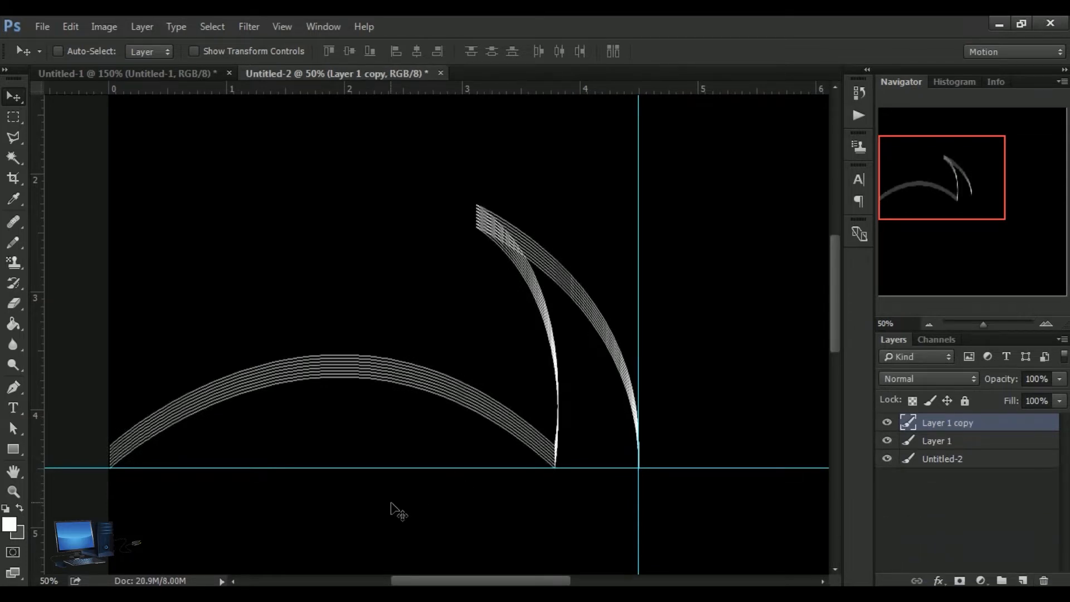
{"action": "key", "text": "Up"}
{"action": "key", "text": "Up"}
{"action": "key", "text": "Up"}
{"action": "key", "text": "Up"}
{"action": "key", "text": "Up"}
{"action": "key", "text": "Up"}
{"action": "key", "text": "Up"}
{"action": "key", "text": "Up"}
{"action": "key", "text": "Up"}
{"action": "key", "text": "Up"}
{"action": "key", "text": "Up"}
{"action": "key", "text": "Up"}
{"action": "key", "text": "Up"}
{"action": "key", "text": "Up"}
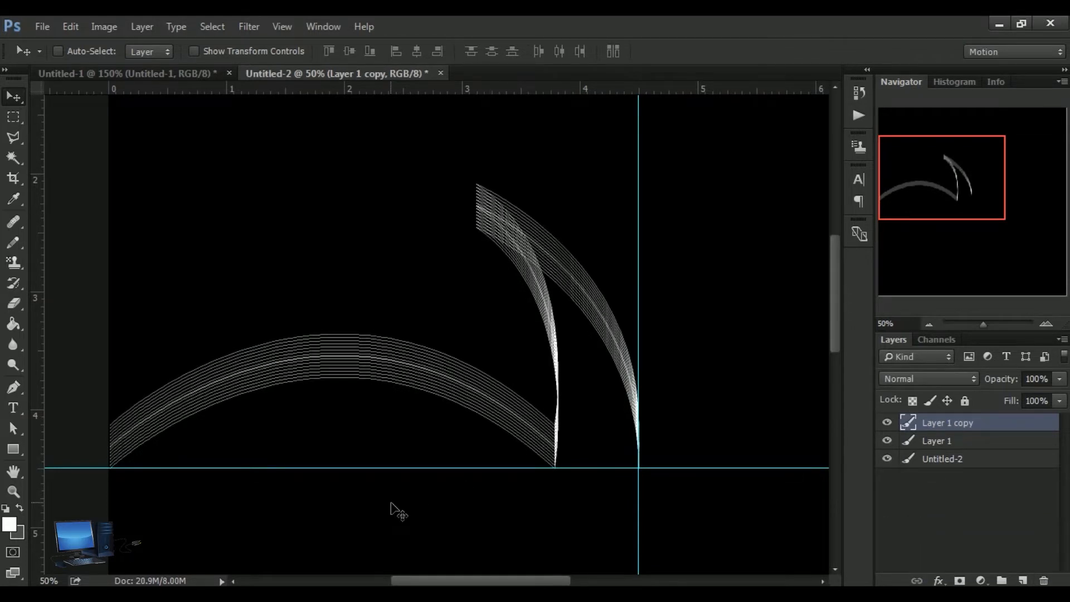
{"action": "key", "text": "Down"}
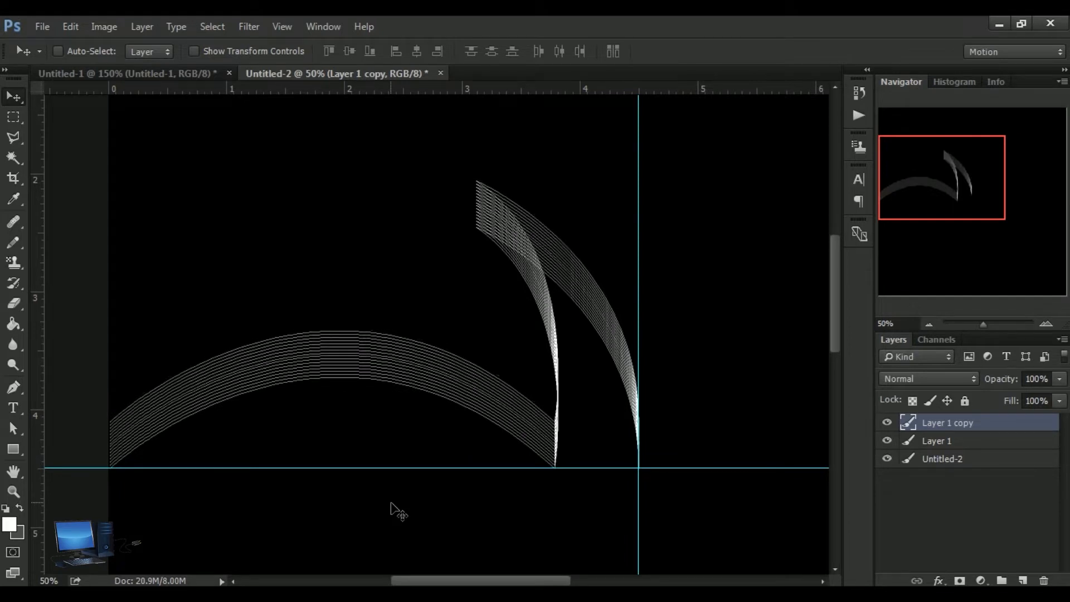
{"action": "key", "text": "Up"}
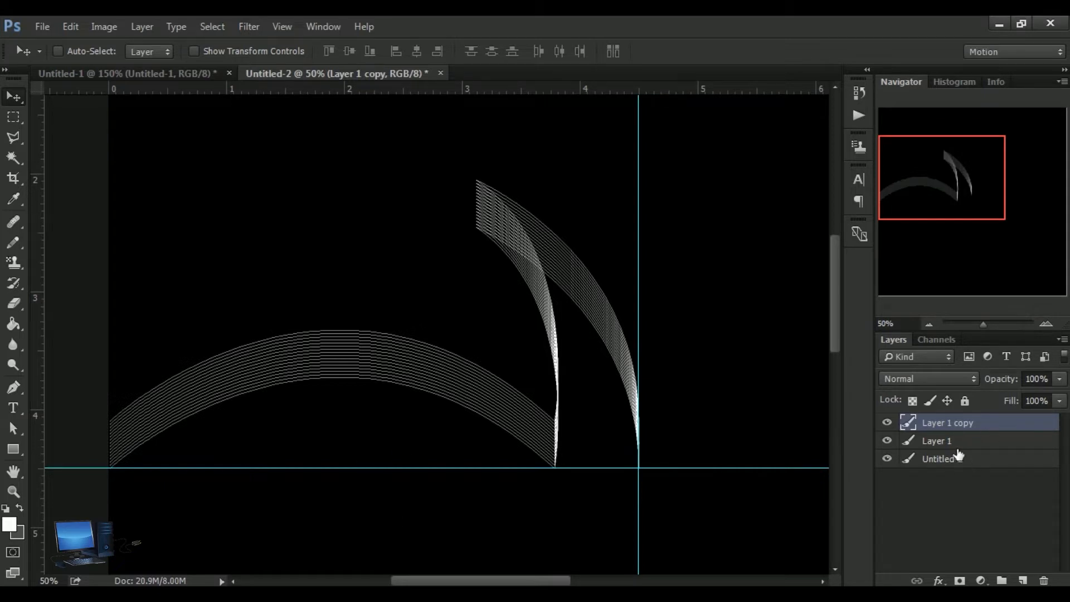
{"action": "left_click", "coordinate": [146, 28]}
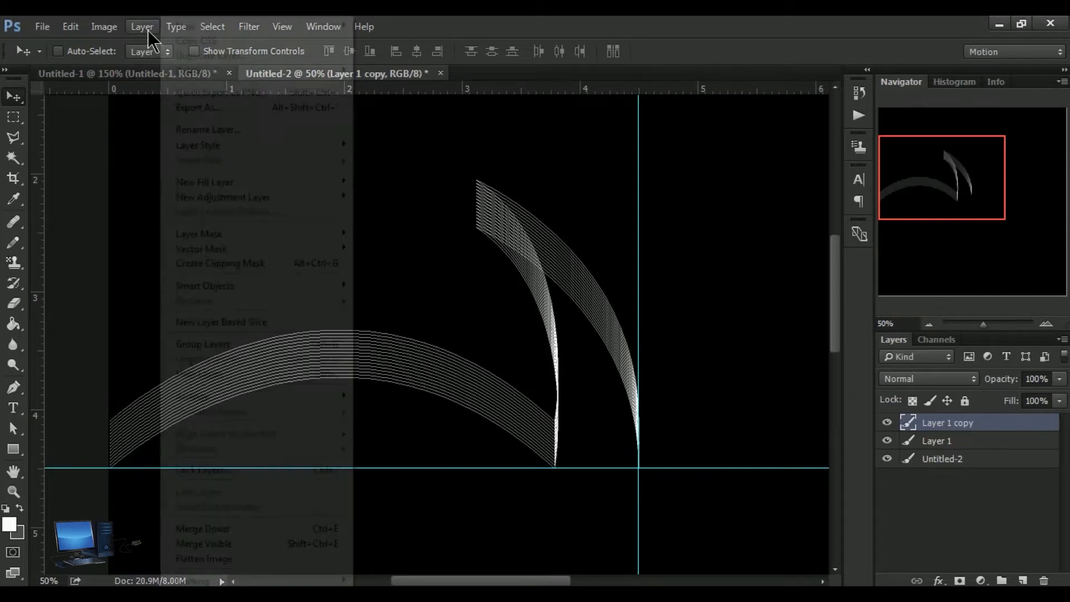
{"action": "left_click", "coordinate": [252, 530]}
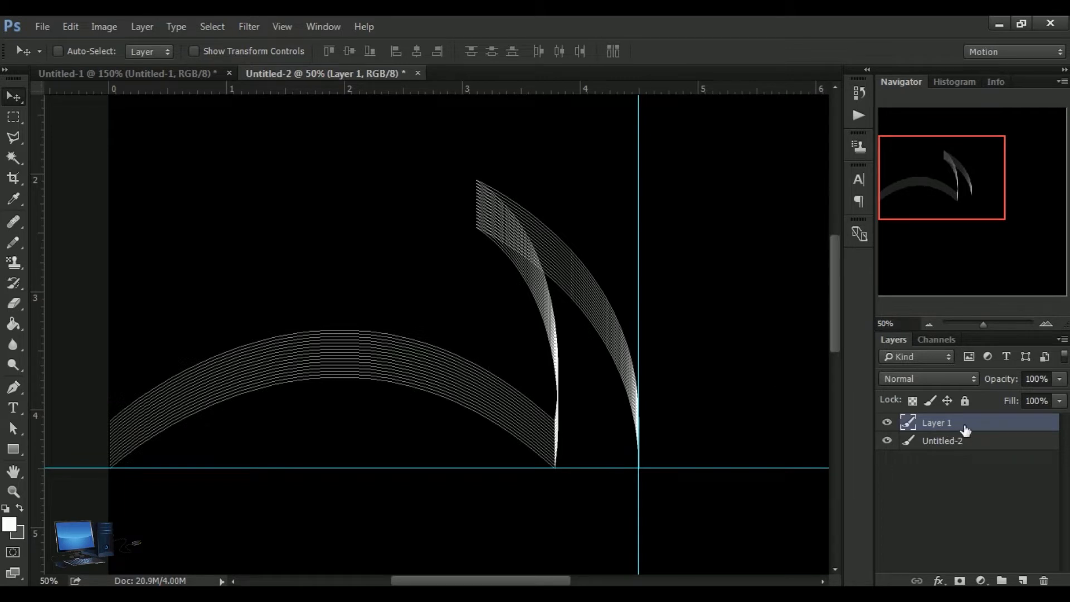
- Duplicate Layer 1, nudge the copy straight up until its evenly spaced lines double the band's height, and merge it down into Layer 1
{"action": "left_click_drag", "start_coordinate": [964, 429], "coordinate": [1023, 581]}
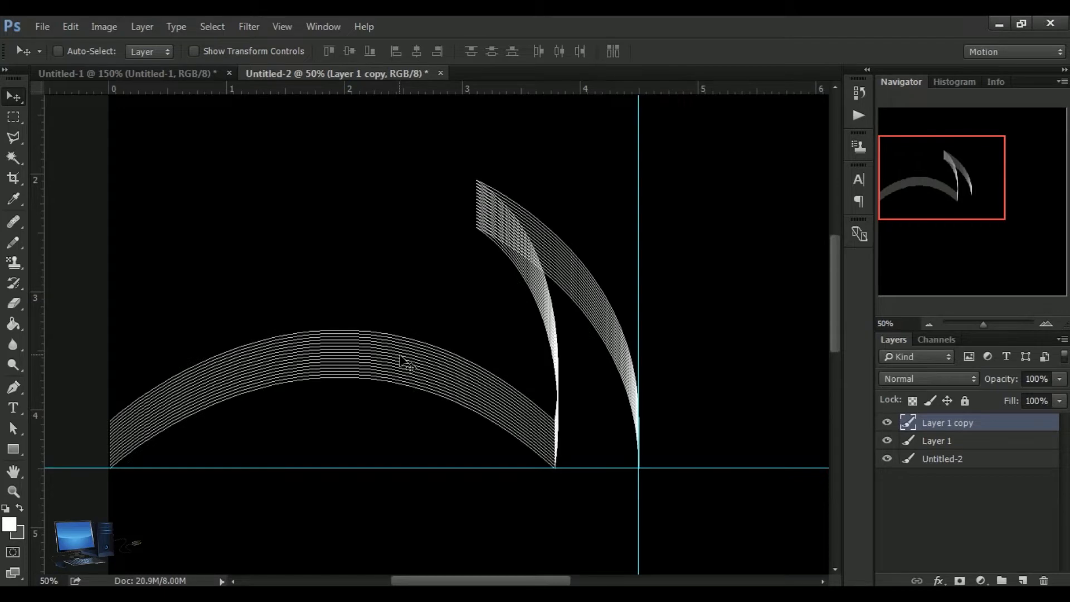
{"action": "key", "text": "shift+Up"}
{"action": "key", "text": "shift+Up"}
{"action": "key", "text": "shift+Up"}
{"action": "key", "text": "shift+Up"}
{"action": "key", "text": "shift+Up"}
{"action": "key", "text": "shift+Up"}
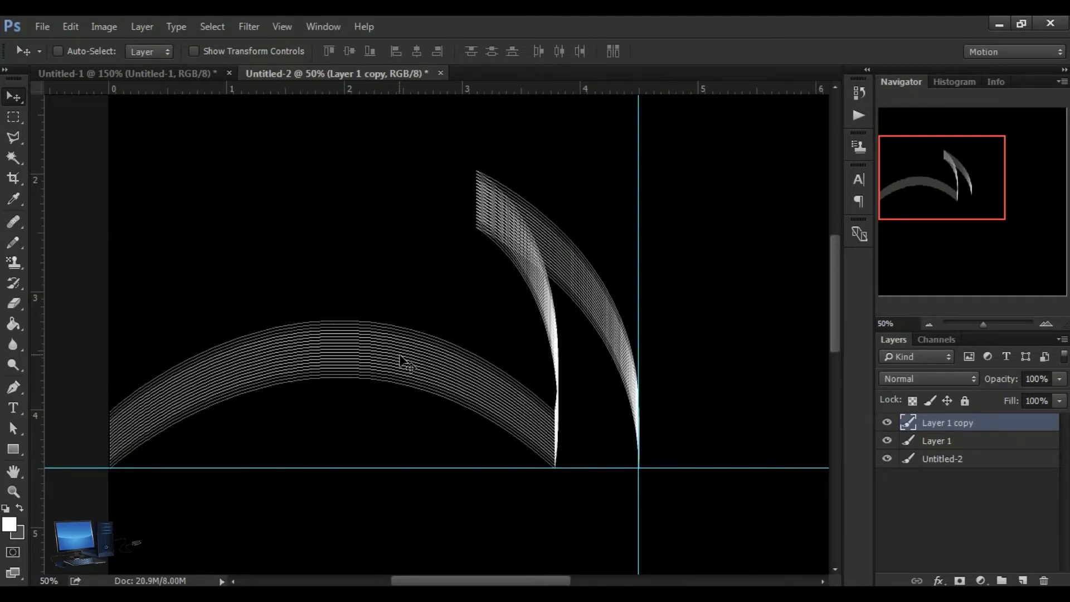
{"action": "key", "text": "shift+Up"}
{"action": "key", "text": "shift+Up"}
{"action": "key", "text": "shift+Up"}
{"action": "key", "text": "shift+Up"}
{"action": "key", "text": "shift+Up"}
{"action": "key", "text": "shift+Up"}
{"action": "key", "text": "shift+Up"}
{"action": "key", "text": "shift+Up"}
{"action": "key", "text": "shift+Up"}
{"action": "key", "text": "shift+Up"}
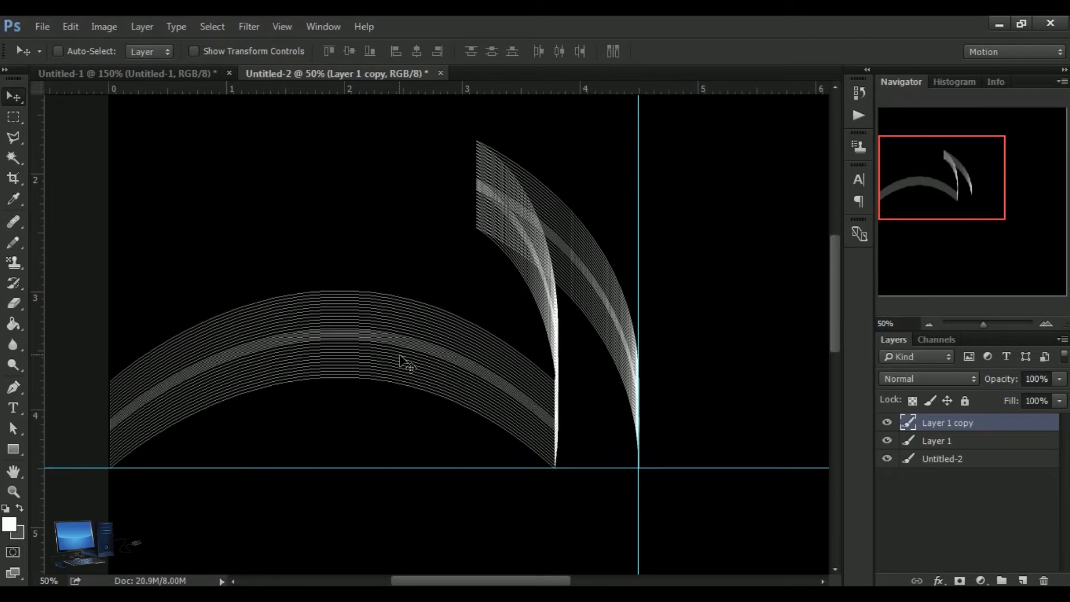
{"action": "key", "text": "shift+Up"}
{"action": "key", "text": "shift+Up"}
{"action": "key", "text": "shift+Up"}
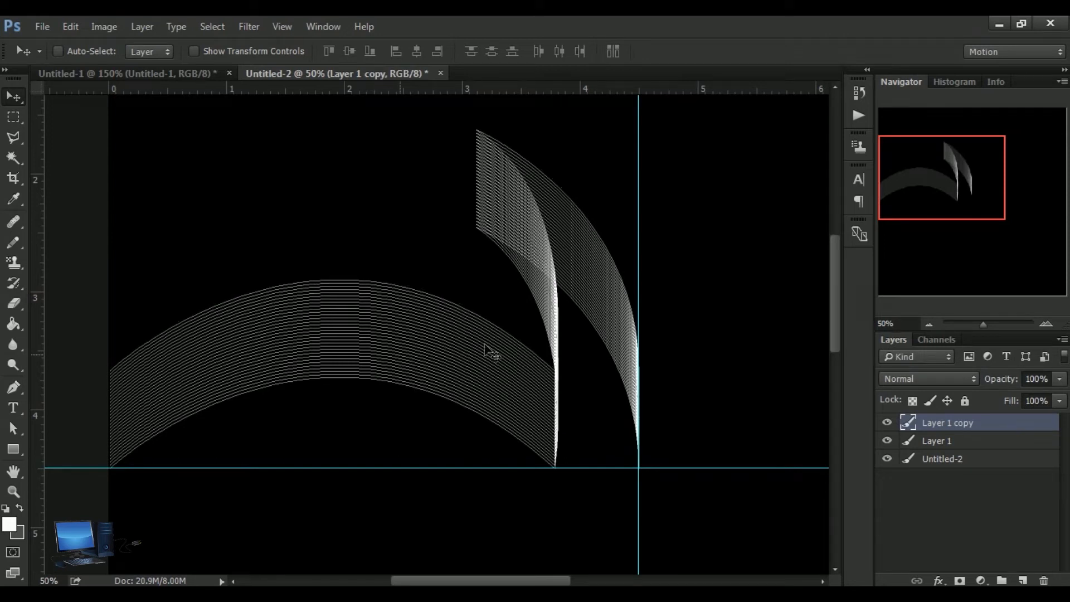
{"action": "left_click", "coordinate": [146, 27]}
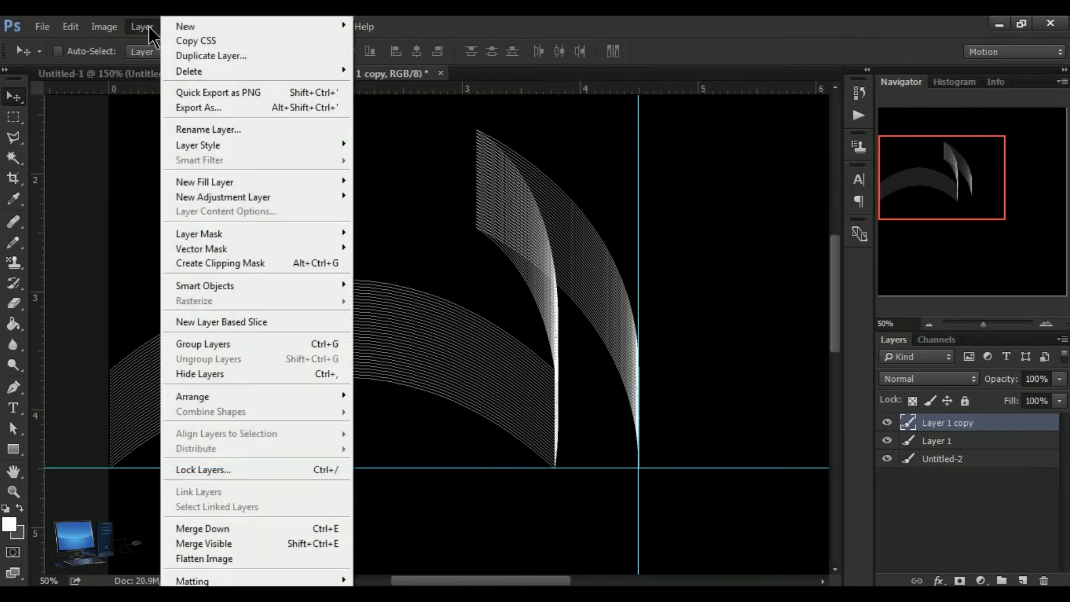
{"action": "left_click", "coordinate": [266, 529]}
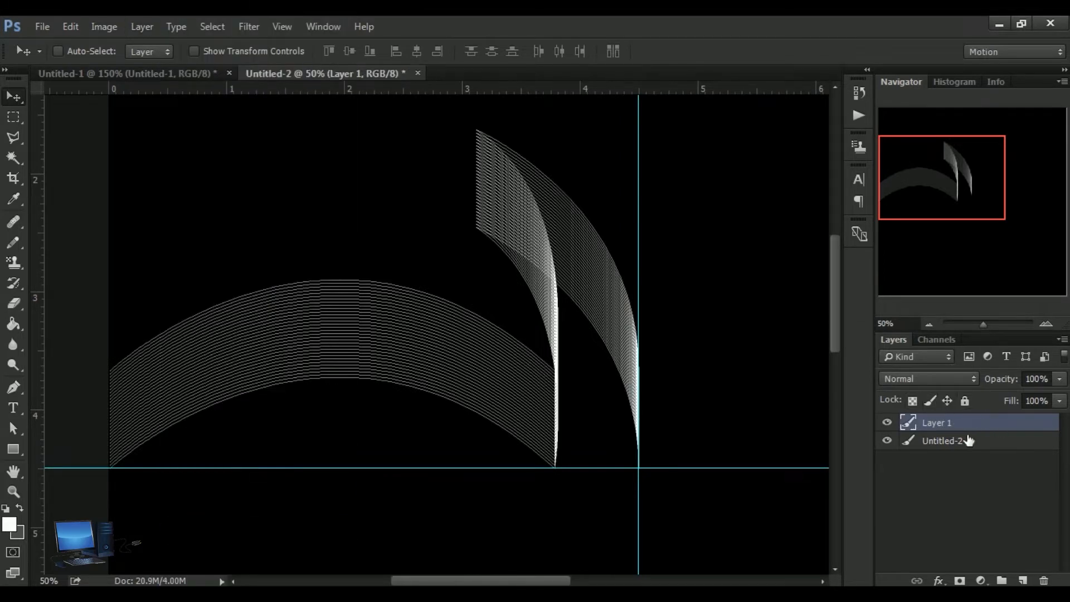
- Duplicate Layer 1 and nudge the copy straight up by about half the band's height so the two bands overlap
{"action": "left_click_drag", "start_coordinate": [981, 428], "coordinate": [1022, 579]}
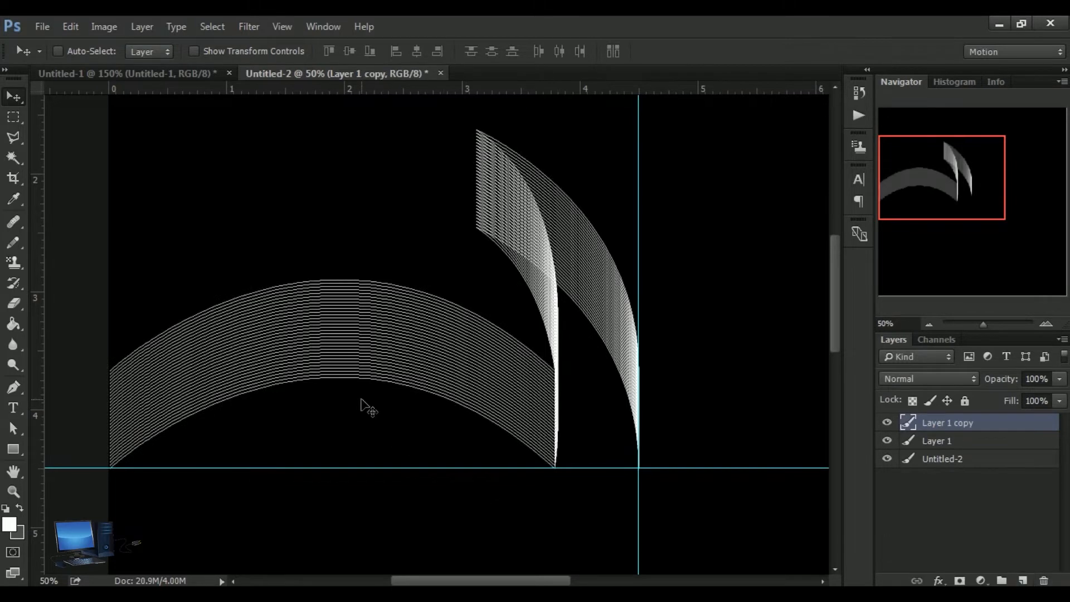
{"action": "key", "text": "shift+Up"}
{"action": "key", "text": "shift+Up"}
{"action": "key", "text": "shift+Up"}
{"action": "key", "text": "shift+Up"}
{"action": "key", "text": "shift+Up"}
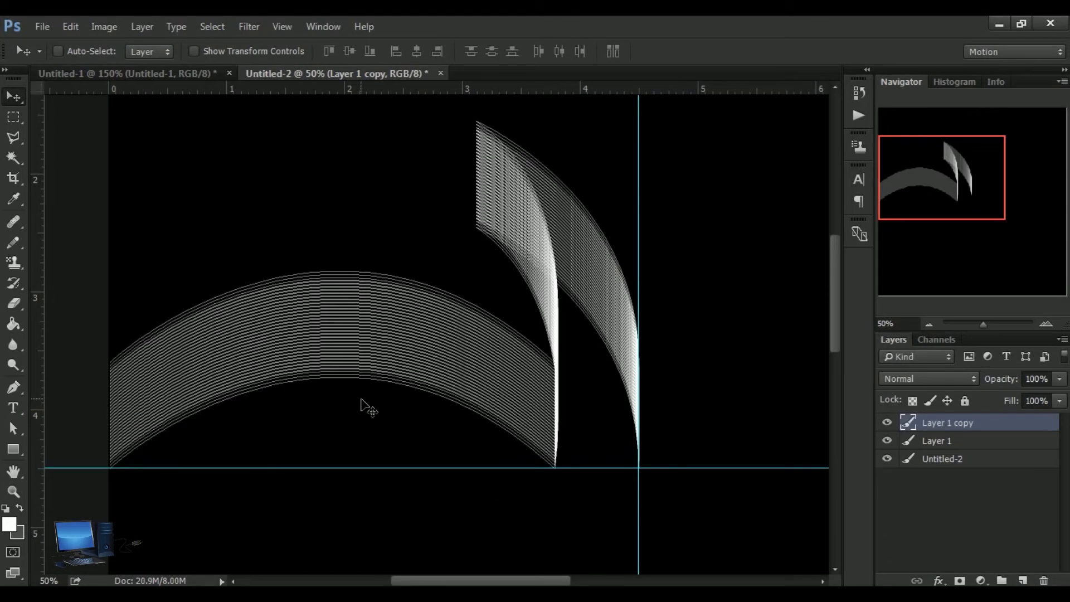
{"action": "key", "text": "shift+Up"}
{"action": "key", "text": "shift+Up"}
{"action": "key", "text": "shift+Up"}
{"action": "key", "text": "shift+Up"}
{"action": "key", "text": "shift+Up"}
{"action": "key", "text": "shift+Up"}
{"action": "key", "text": "shift+Up"}
{"action": "key", "text": "shift+Up"}
{"action": "key", "text": "shift+Up"}
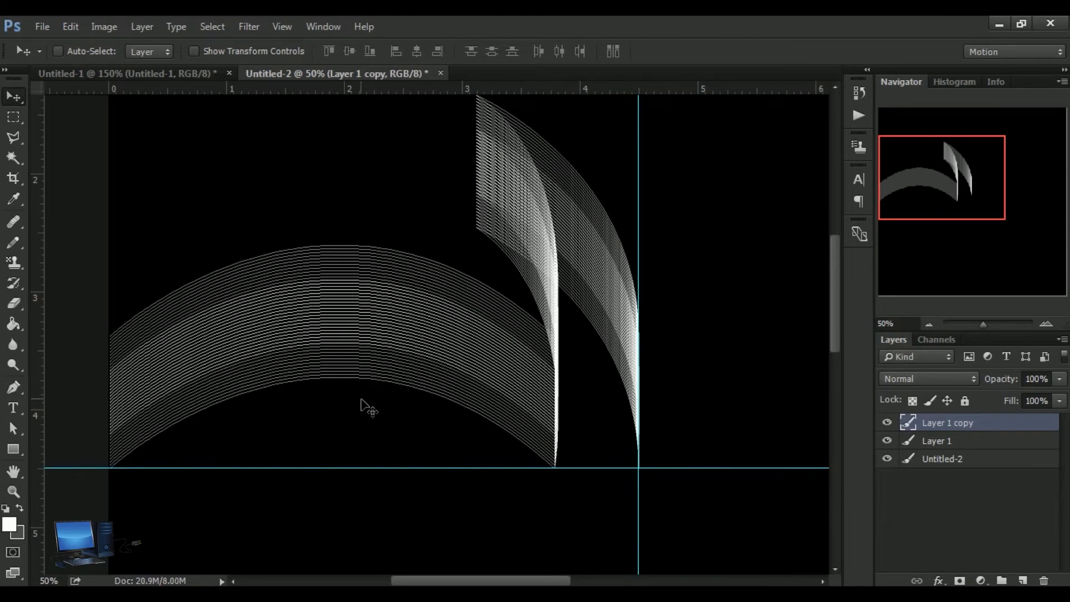
{"action": "key", "text": "shift+Up"}
{"action": "key", "text": "shift+Up"}
{"action": "key", "text": "shift+Up"}
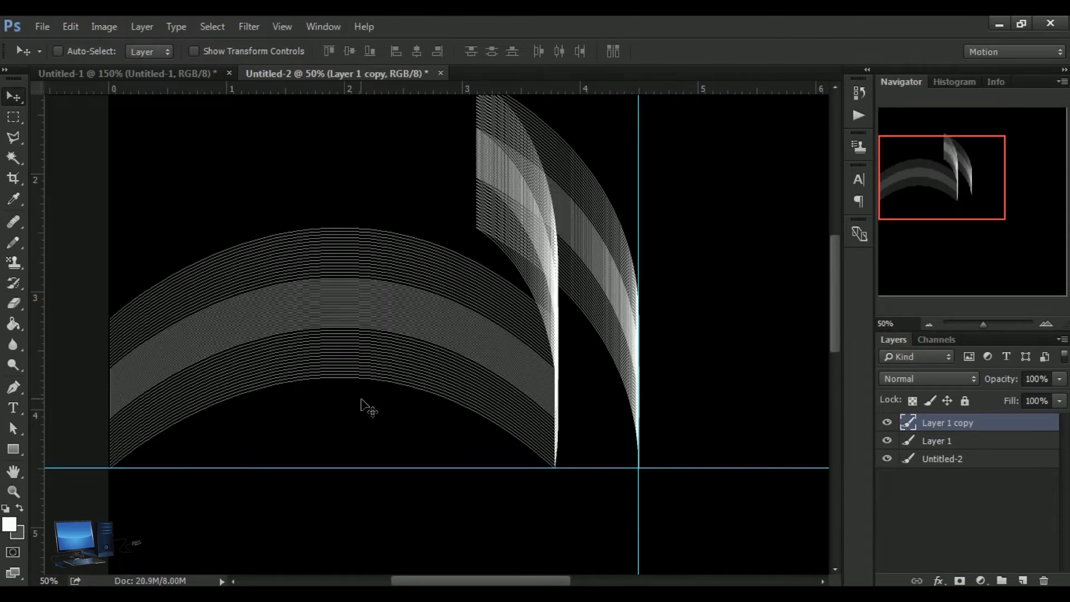
{"action": "key", "text": "shift+Up"}
{"action": "key", "text": "shift+Up"}
{"action": "key", "text": "shift+Up"}
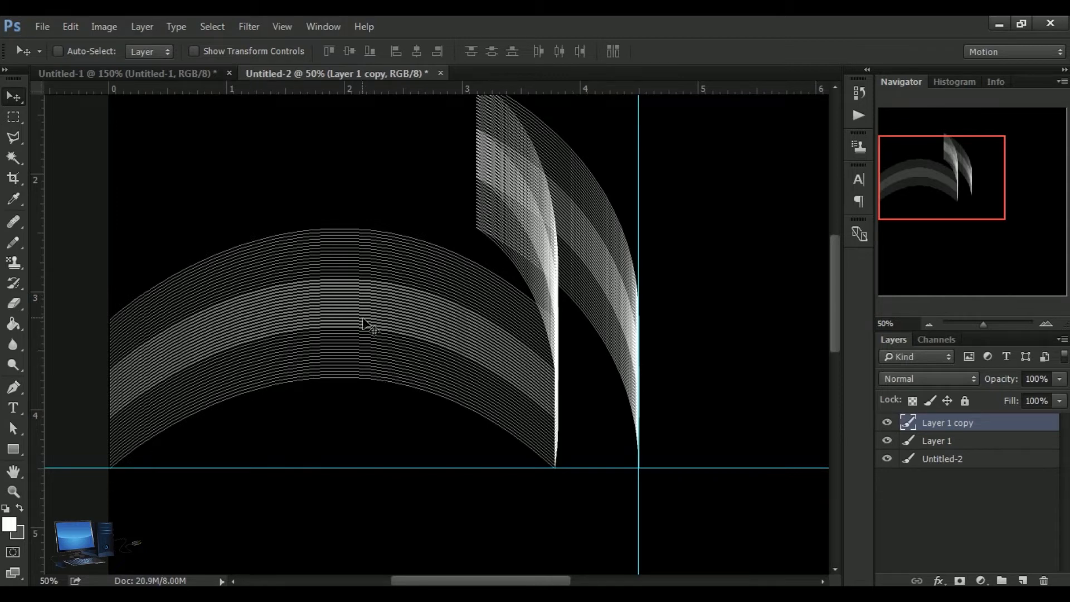
- Load the lines of Layer 1 copy as a selection and set the foreground color to red, ff0000
{"action": "key", "text": "ctrl"}
{"action": "key", "text": "ctrl"}
{"action": "left_click", "coordinate": [907, 423], "text": "ctrl"}
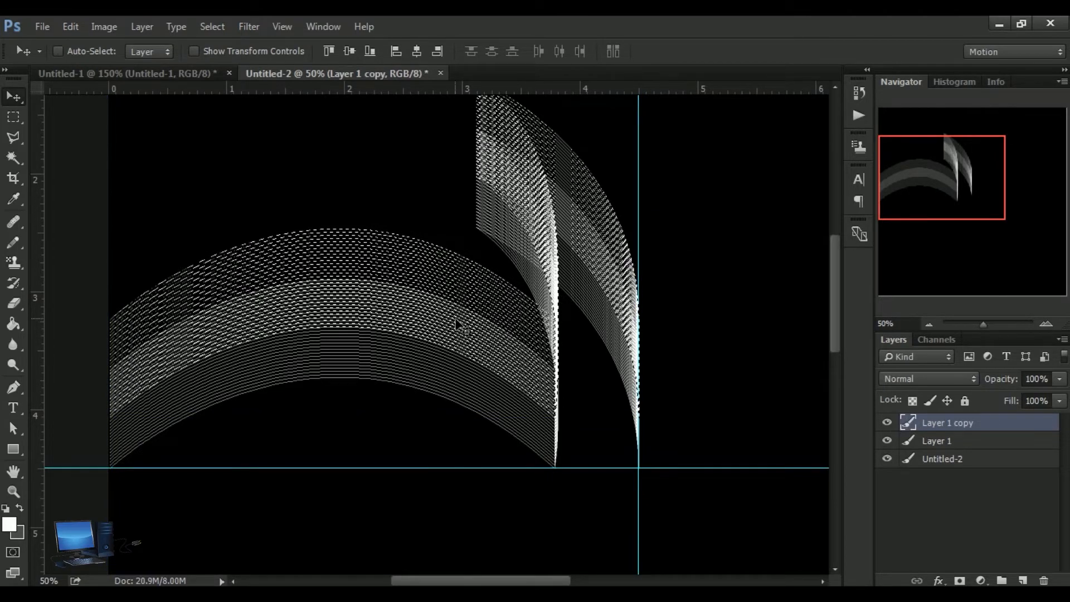
{"action": "left_click", "coordinate": [10, 524]}
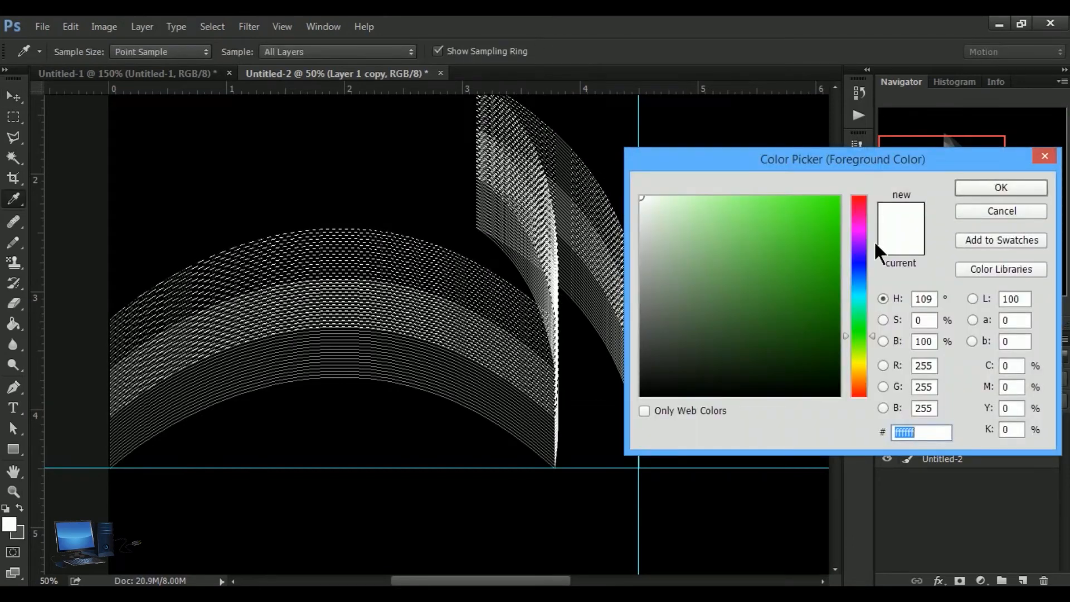
{"action": "left_click_drag", "start_coordinate": [842, 332], "coordinate": [867, 439]}
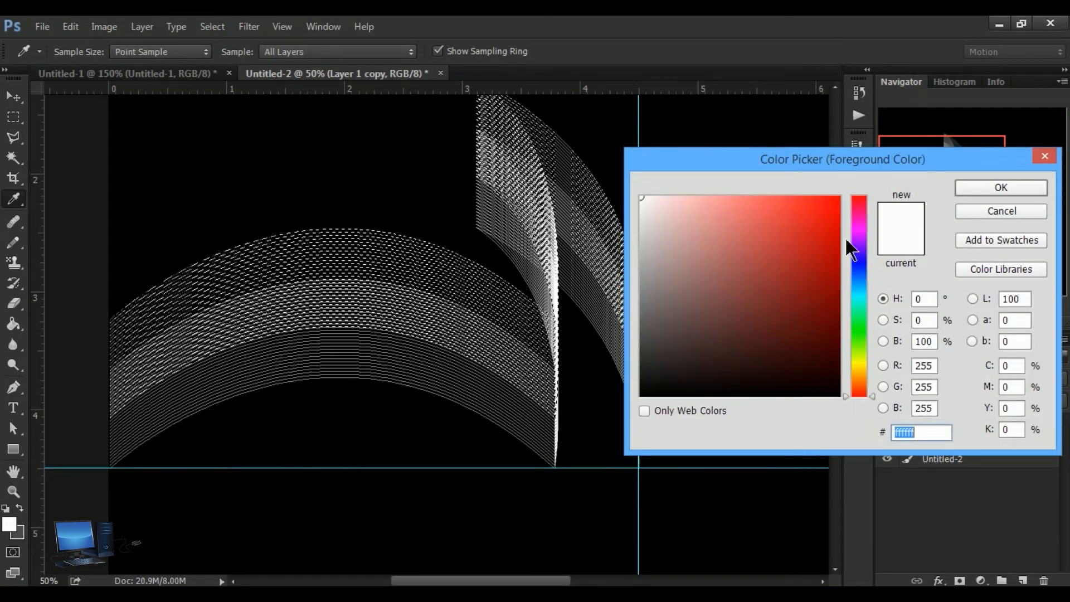
{"action": "left_click_drag", "start_coordinate": [829, 240], "coordinate": [842, 196]}
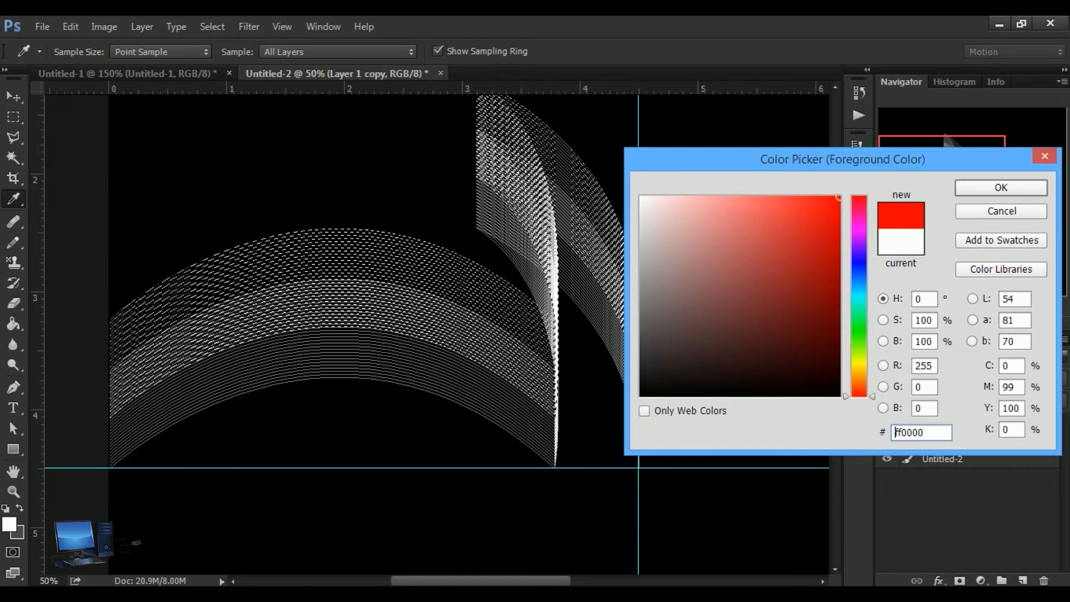
{"action": "left_click", "coordinate": [1000, 189]}
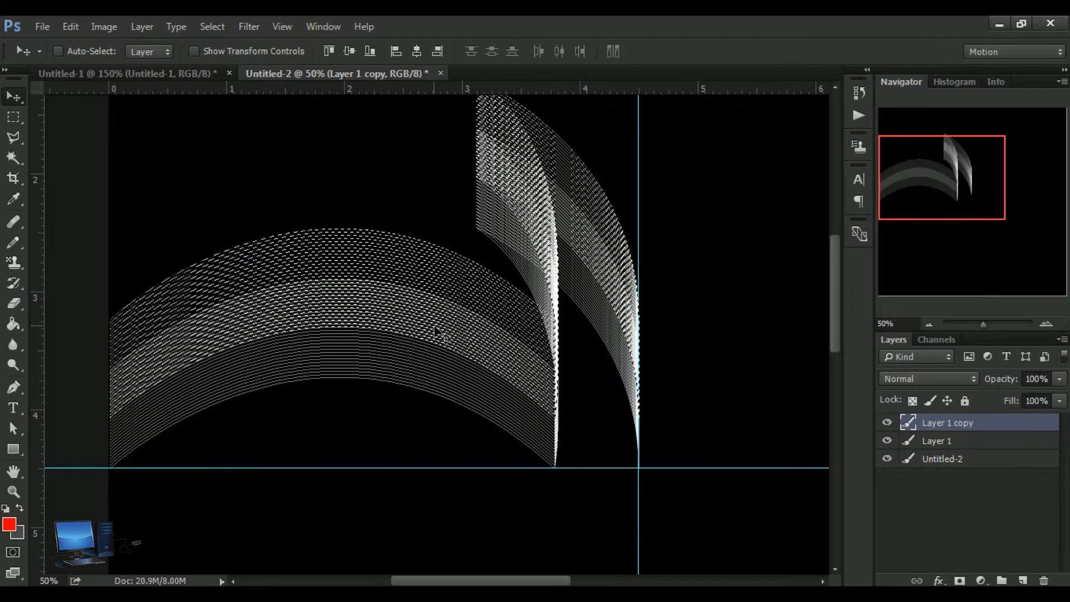
- Fill the selected lines of Layer 1 copy with the red foreground color, deselect, and merge the copy down into Layer 1
{"action": "key", "text": "alt+BackSpace"}
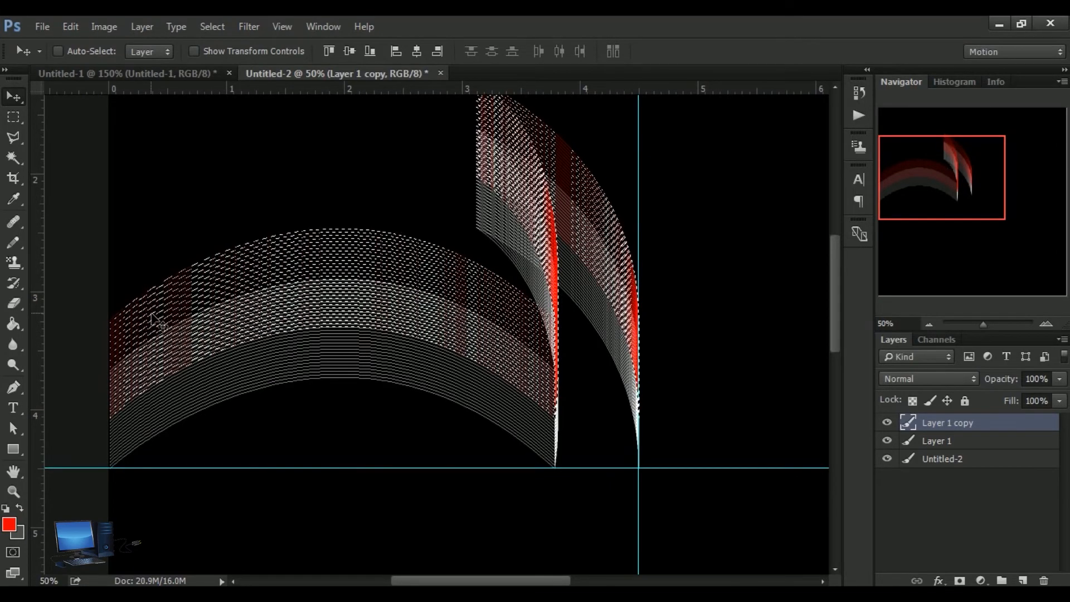
{"action": "key", "text": "ctrl+z"}
{"action": "left_click", "coordinate": [17, 326]}
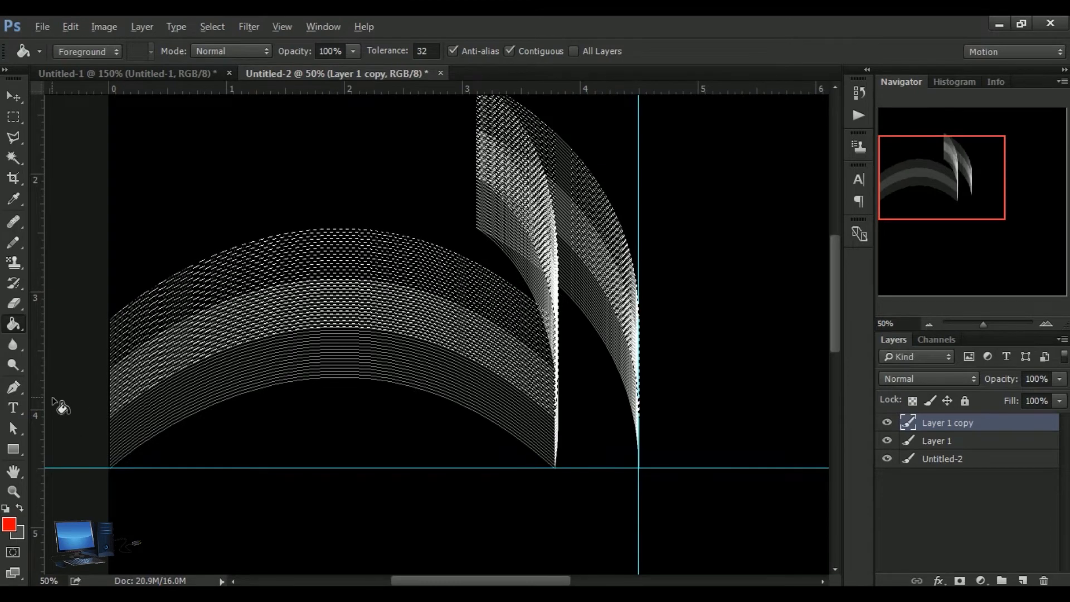
{"action": "key", "text": "ctrl+z"}
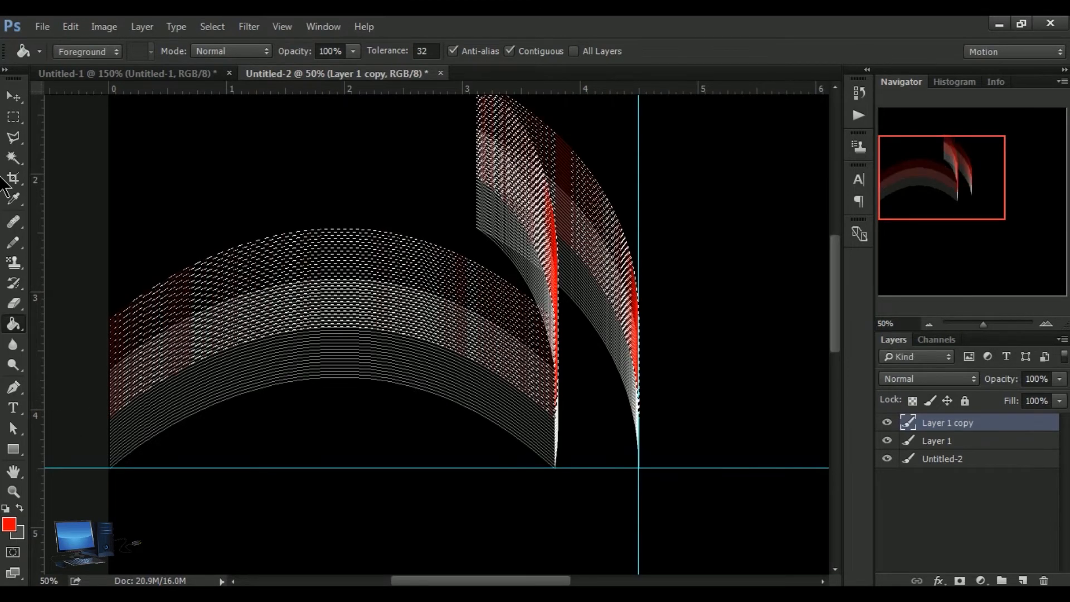
{"action": "left_click", "coordinate": [12, 99]}
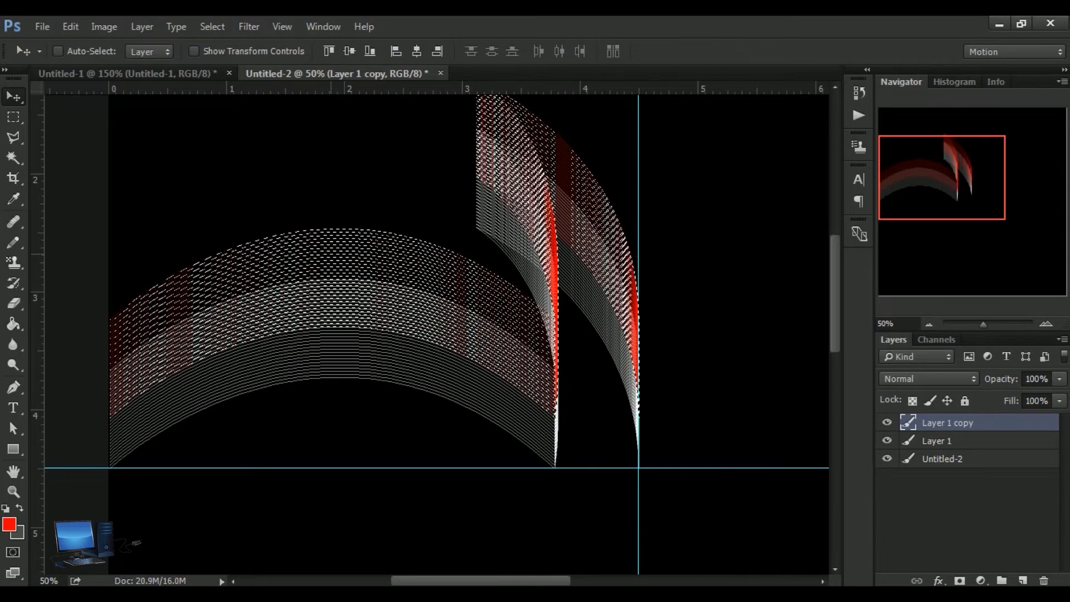
{"action": "left_click", "coordinate": [213, 31]}
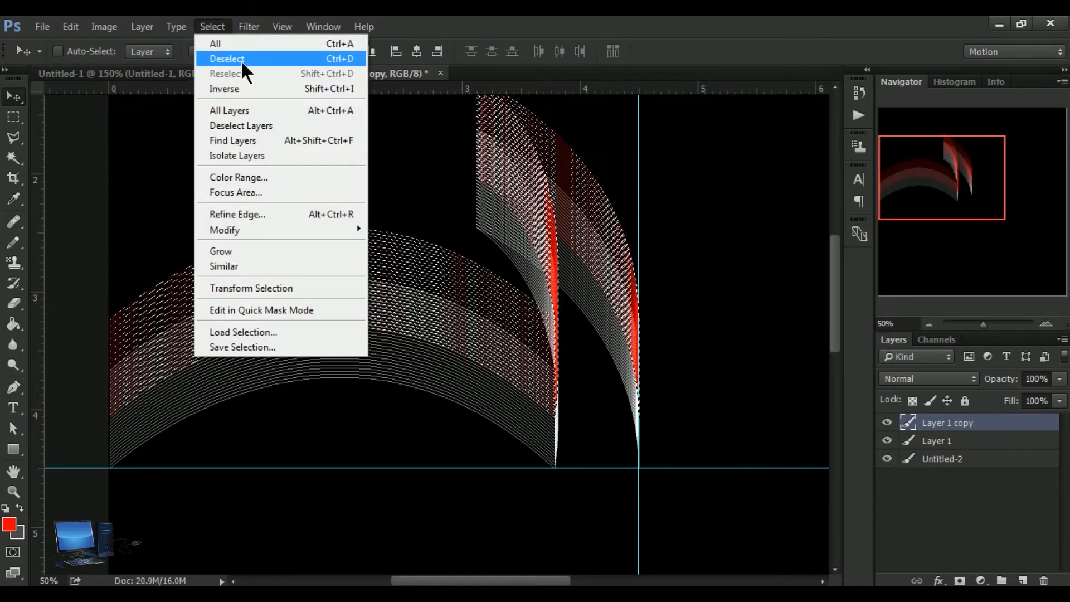
{"action": "left_click", "coordinate": [241, 59]}
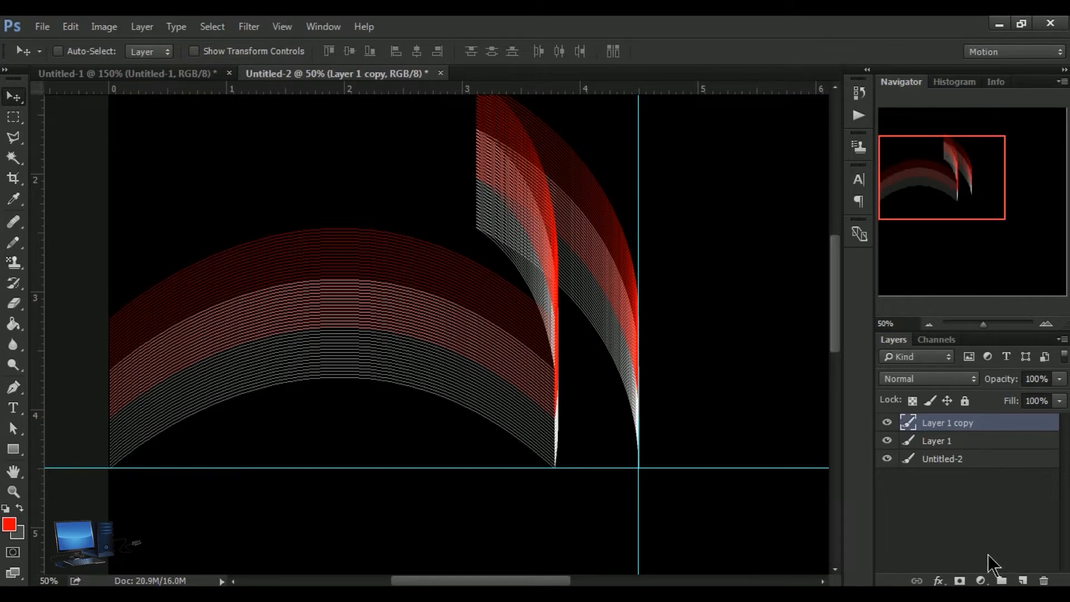
{"action": "left_click", "coordinate": [146, 25]}
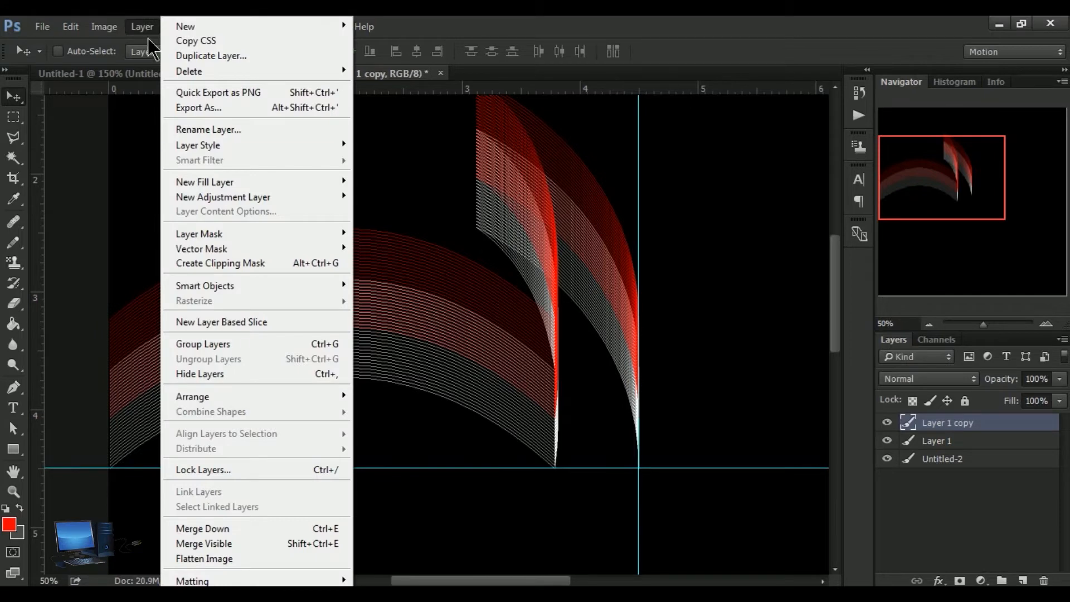
{"action": "left_click", "coordinate": [259, 530]}
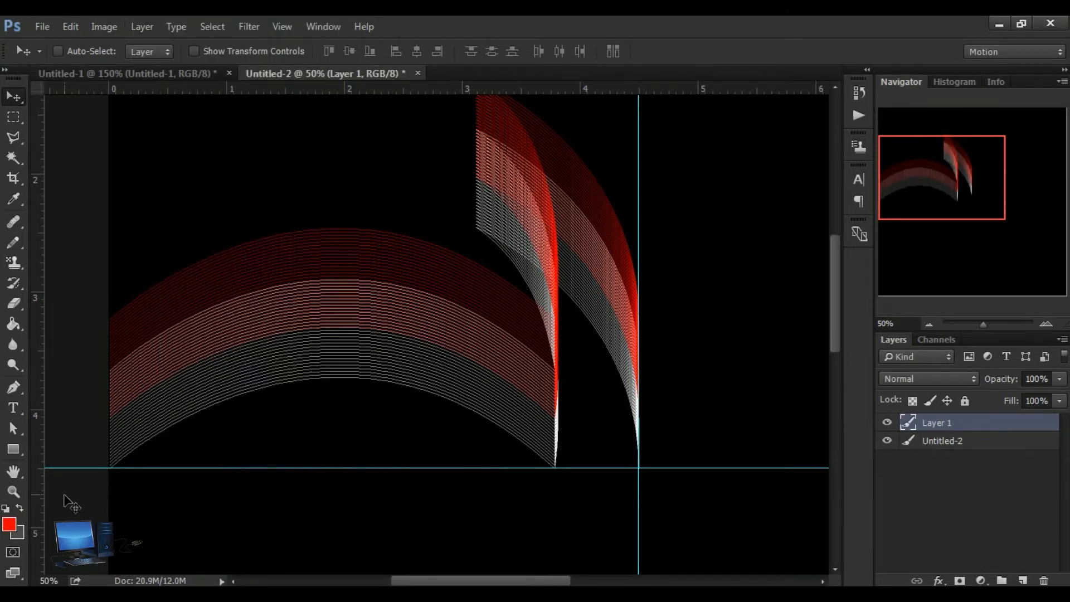
- Duplicate the red-and-white Layer 1 and flip the copy horizontally
{"action": "left_click", "coordinate": [13, 491]}
{"action": "left_click", "coordinate": [475, 345], "text": "alt"}
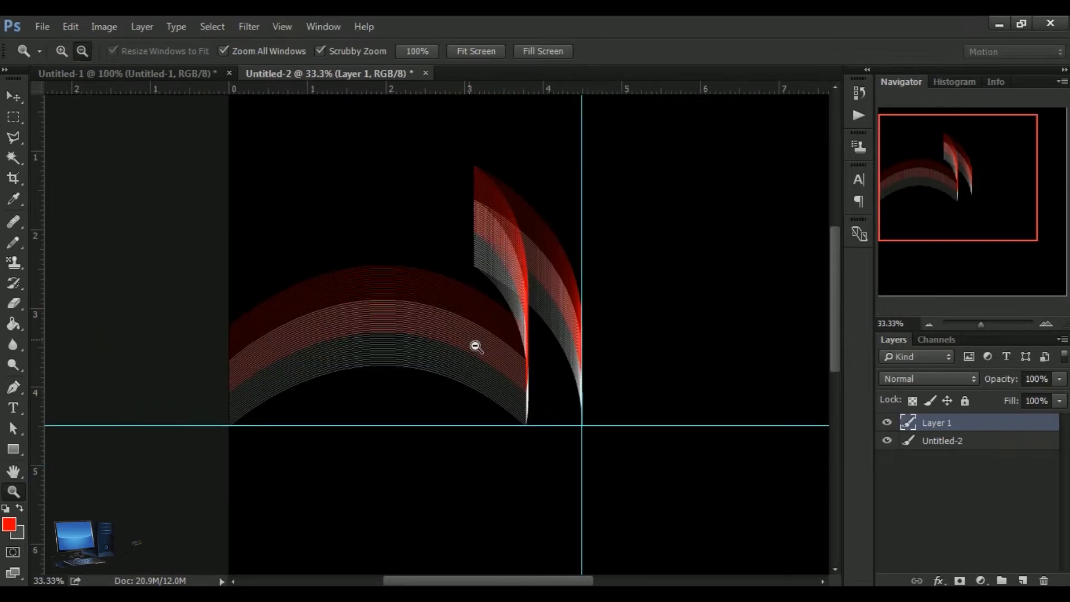
{"action": "left_click_drag", "start_coordinate": [460, 582], "coordinate": [499, 580]}
{"action": "left_click", "coordinate": [13, 96]}
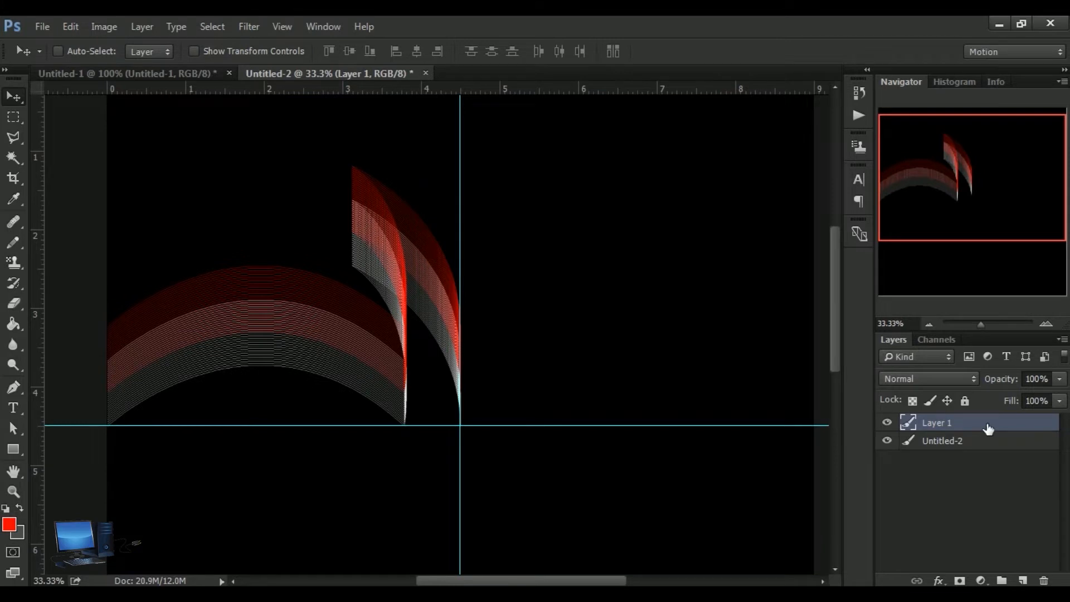
{"action": "mouse_move", "coordinate": [988, 428]}
{"action": "left_mouse_down"}
{"action": "mouse_move", "coordinate": [1003, 557]}
{"action": "mouse_move", "coordinate": [1022, 580]}
{"action": "left_mouse_up"}
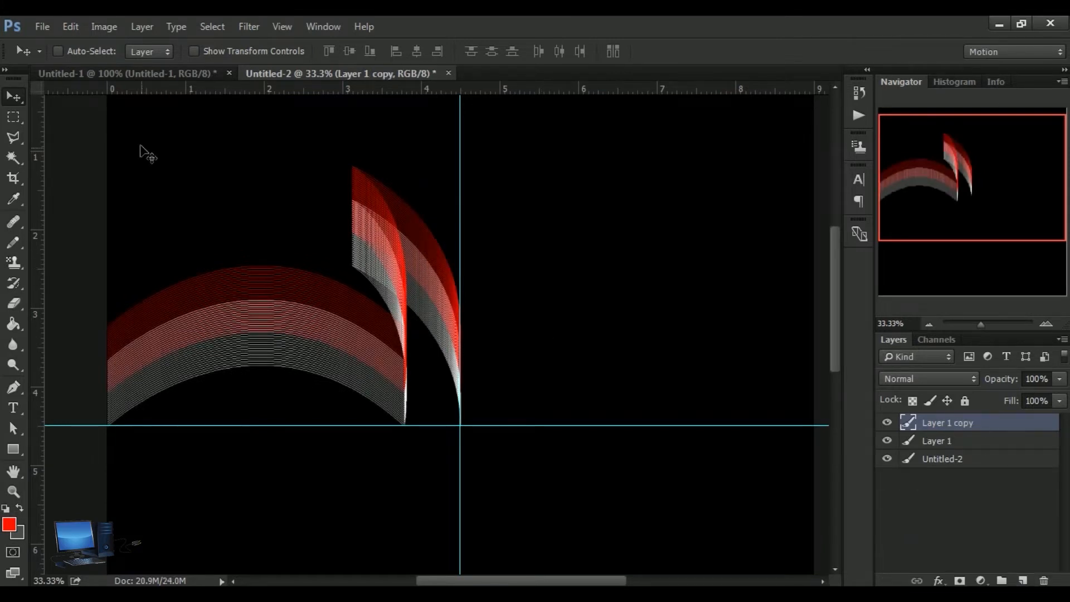
{"action": "left_click", "coordinate": [70, 26]}
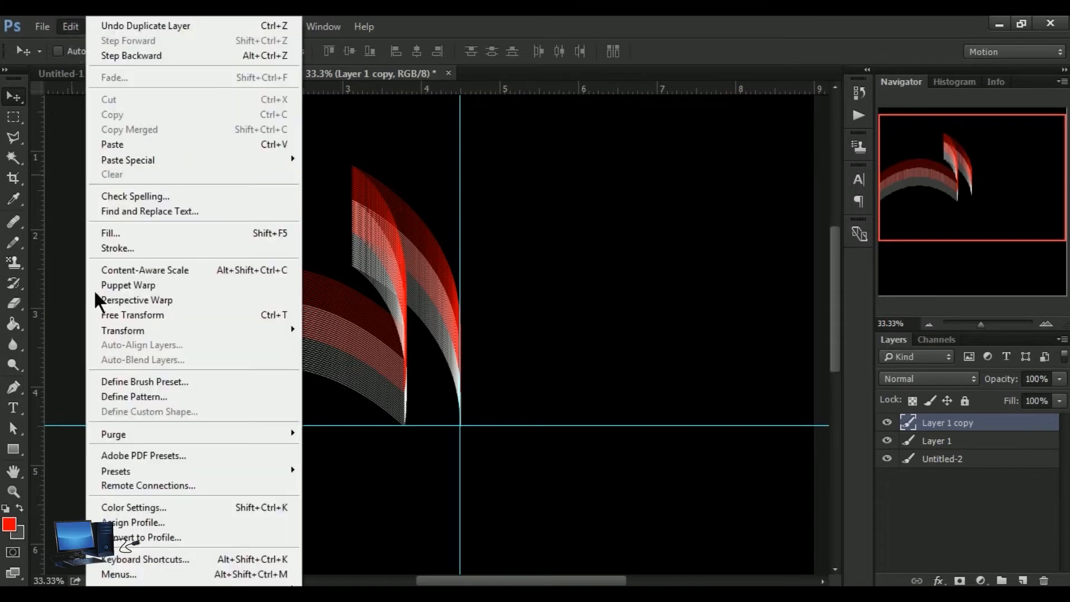
{"action": "mouse_move", "coordinate": [176, 330]}
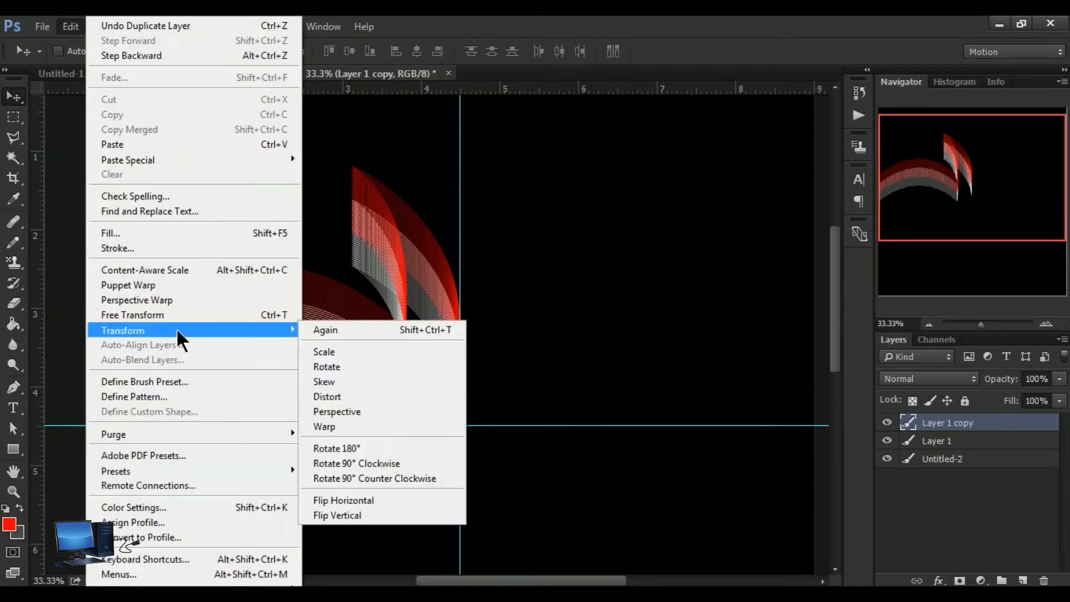
{"action": "left_click", "coordinate": [392, 501]}
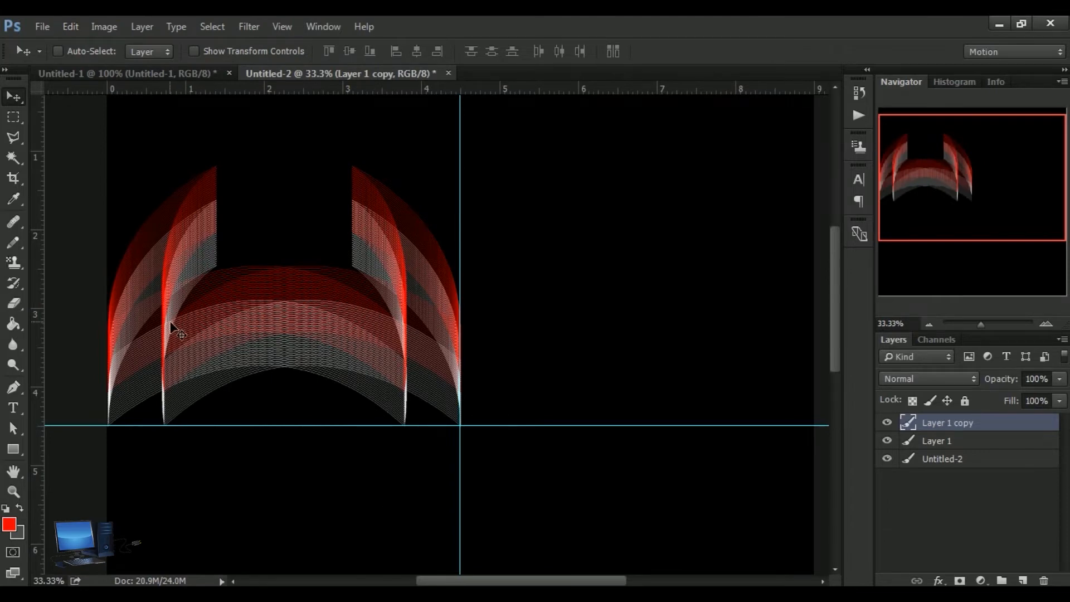
- Move the flipped copy to the right side of the vertical guide so it mirrors the original, and merge it down into Layer 1
{"action": "left_click_drag", "start_coordinate": [331, 356], "coordinate": [523, 326]}
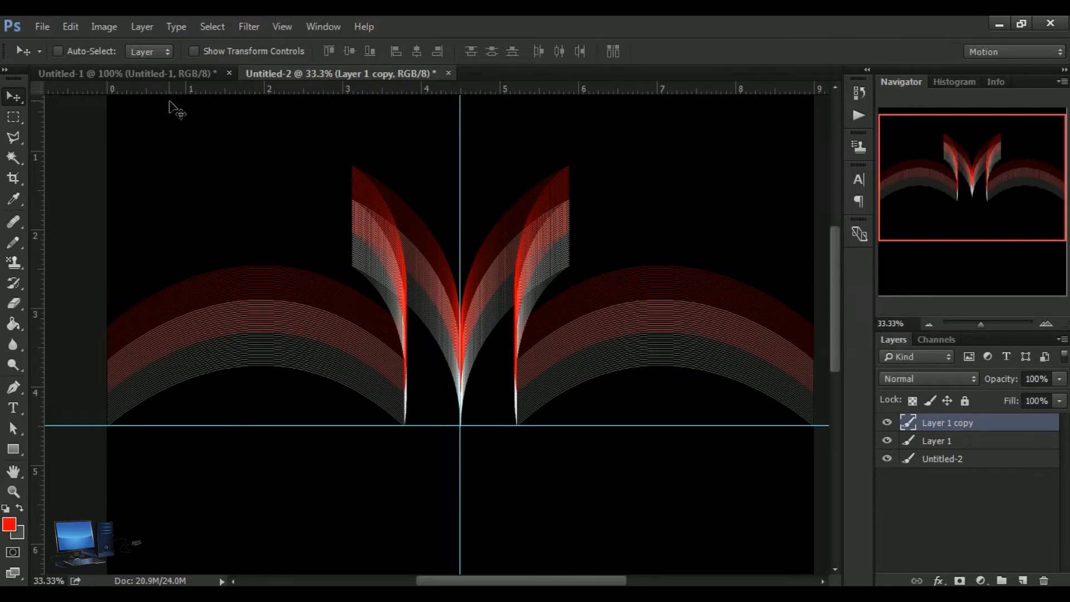
{"action": "left_click", "coordinate": [141, 27]}
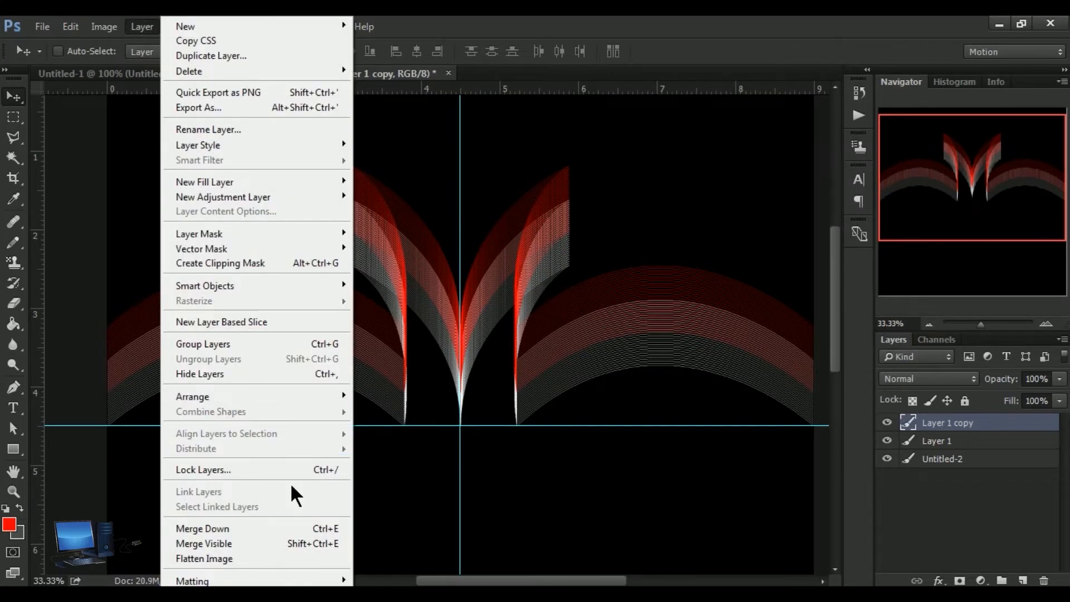
{"action": "left_click", "coordinate": [273, 527]}
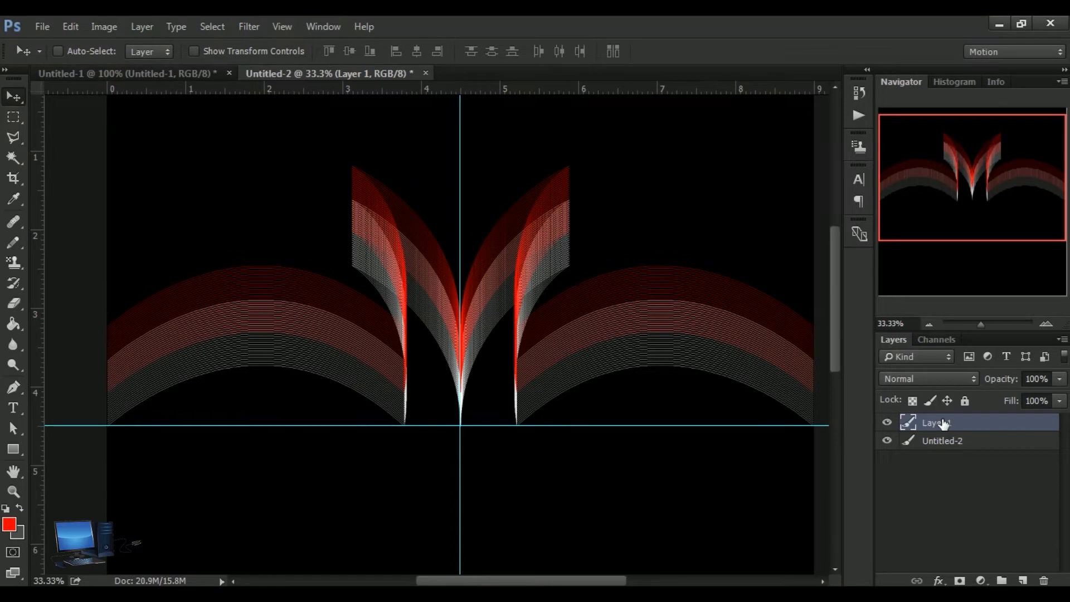
- Duplicate the mirrored artwork on Layer 1 and flip the copy vertically
{"action": "left_click_drag", "start_coordinate": [941, 423], "coordinate": [1022, 580]}
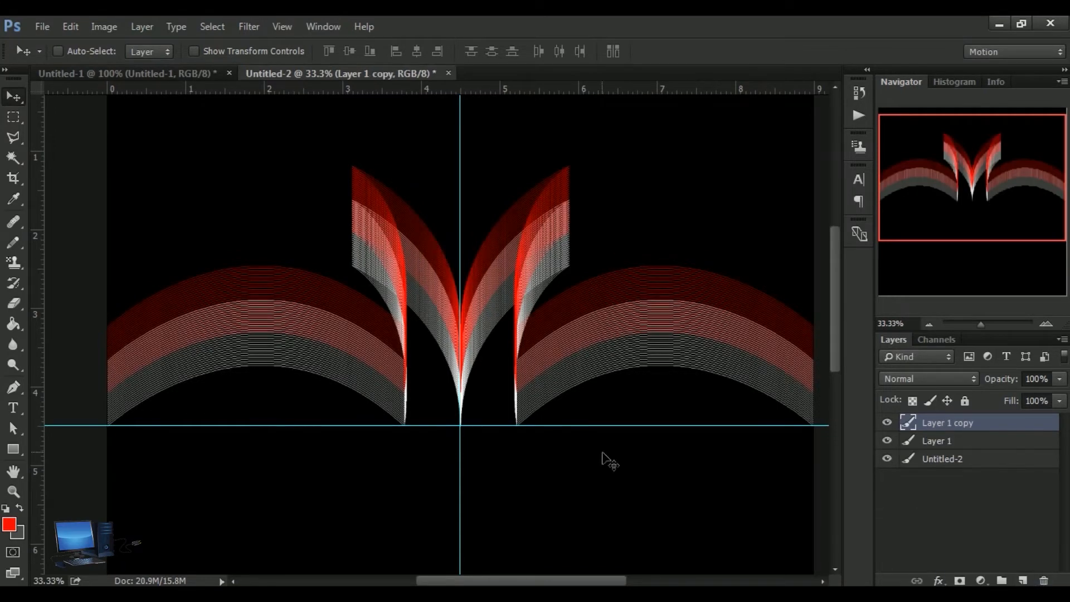
{"action": "left_click", "coordinate": [72, 27]}
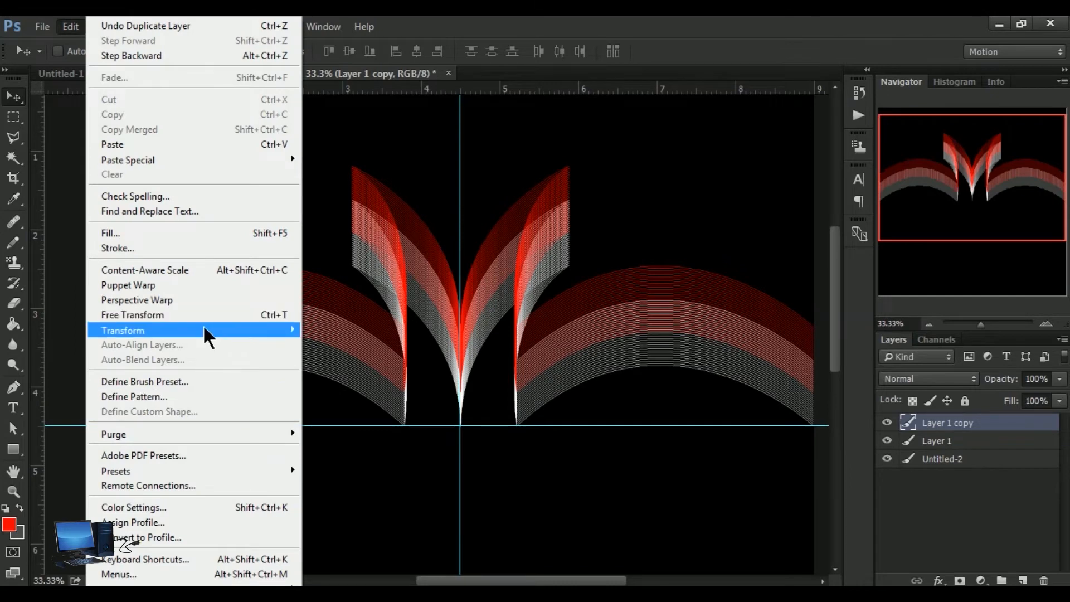
{"action": "mouse_move", "coordinate": [204, 334]}
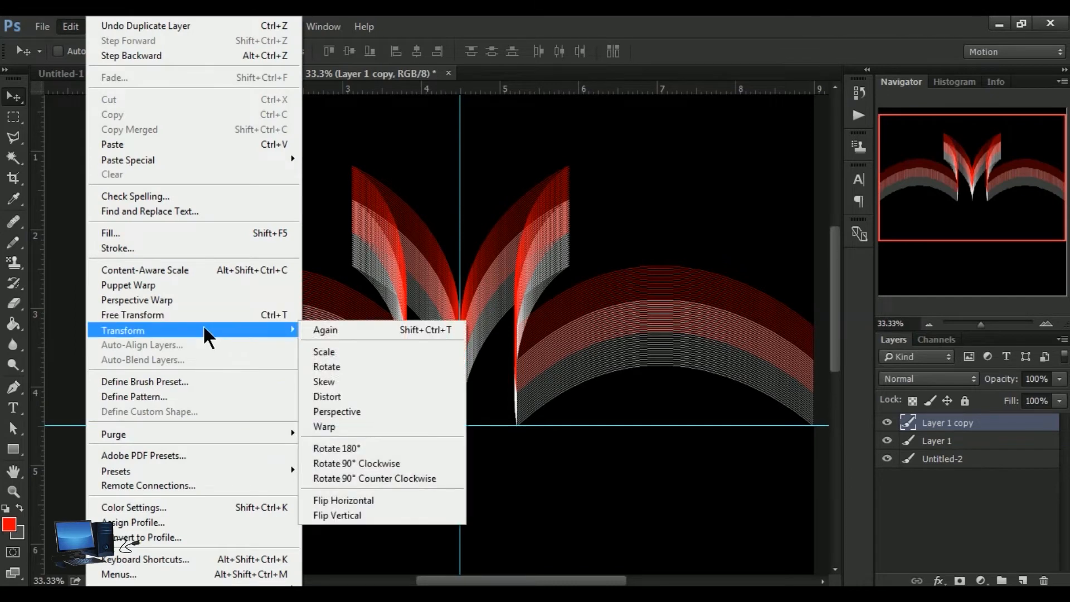
{"action": "left_click", "coordinate": [382, 513]}
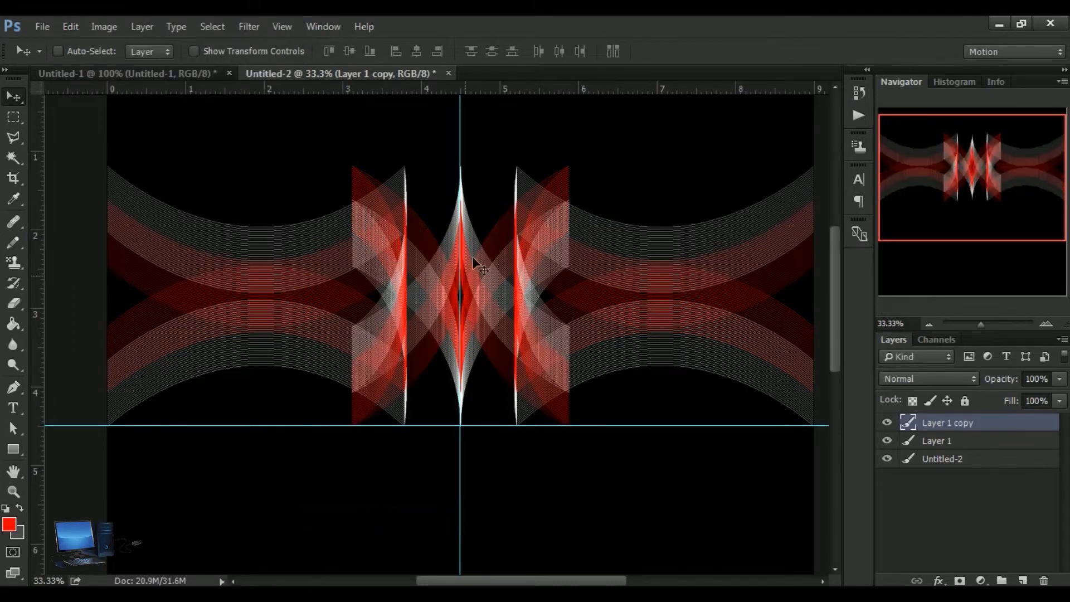
- Move the flipped copy below the horizontal guide so it mirrors the upper half, and merge it down into Layer 1
{"action": "left_click_drag", "start_coordinate": [473, 256], "coordinate": [477, 527]}
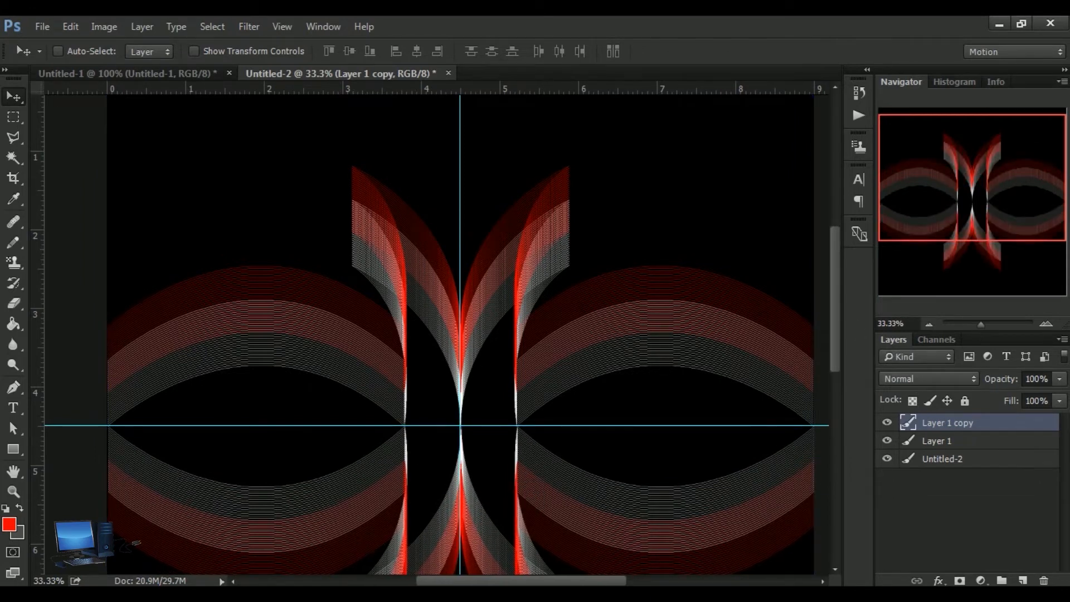
{"action": "scroll", "coordinate": [837, 351], "scroll_direction": "down", "scroll_amount": 5}
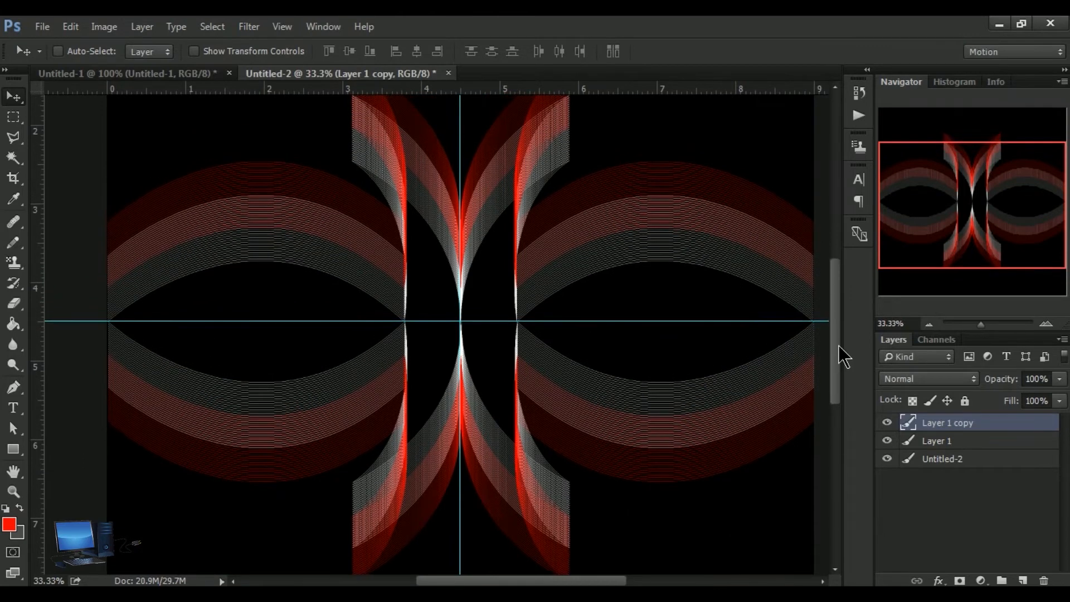
{"action": "left_click", "coordinate": [13, 492]}
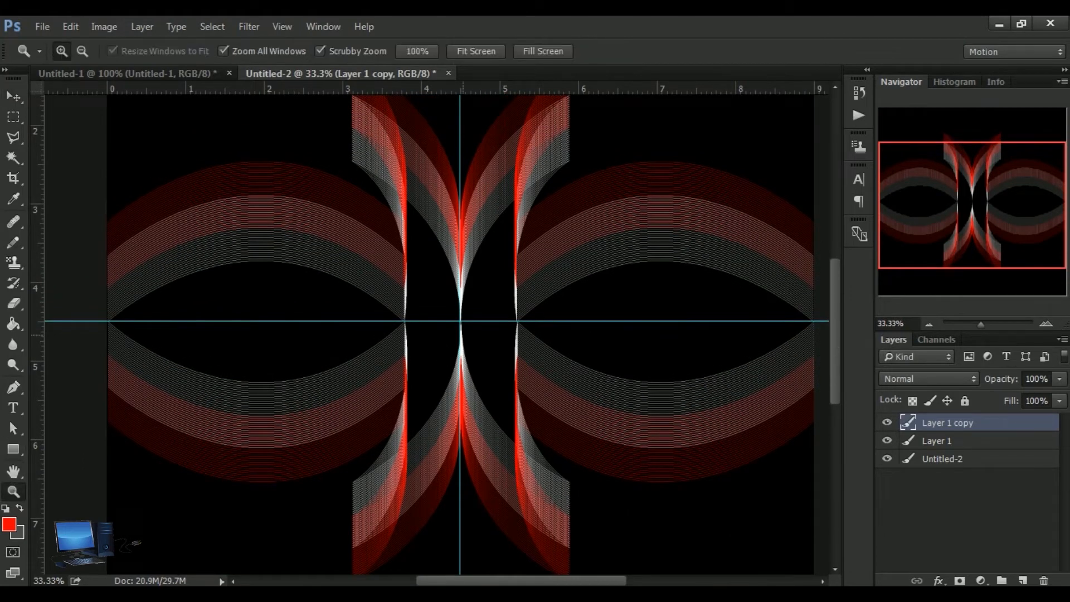
{"action": "left_click", "coordinate": [466, 340], "text": "alt"}
{"action": "left_click", "coordinate": [4, 99]}
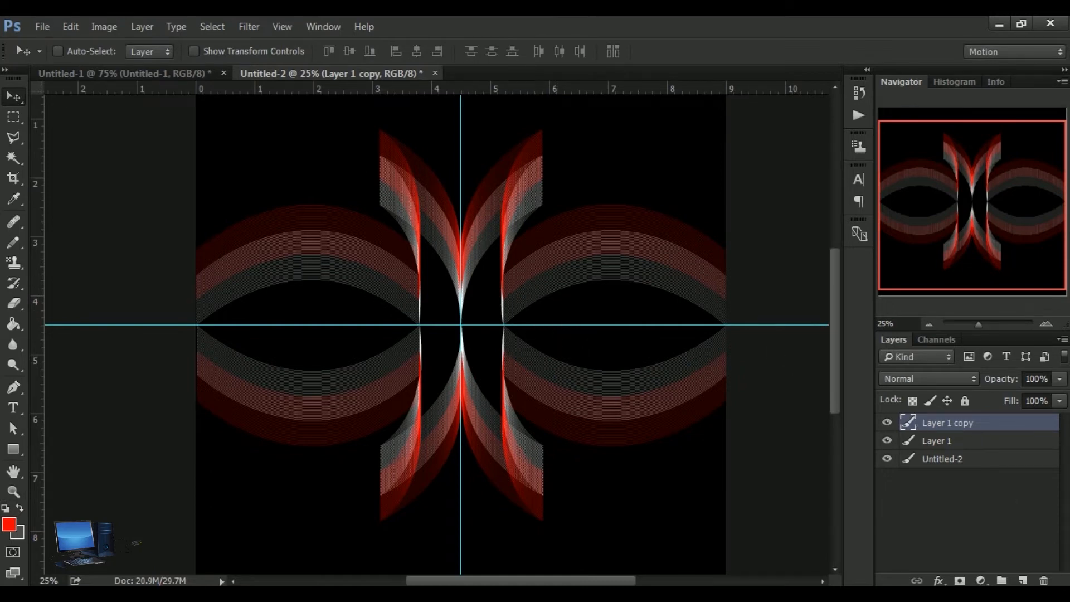
{"action": "left_click", "coordinate": [141, 25]}
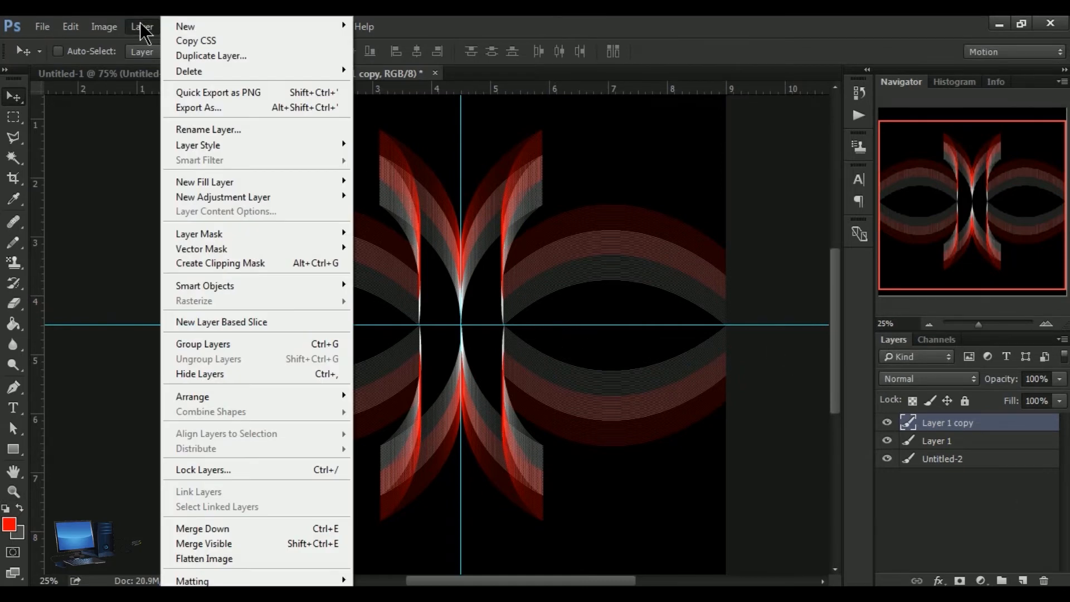
{"action": "left_click", "coordinate": [248, 529]}
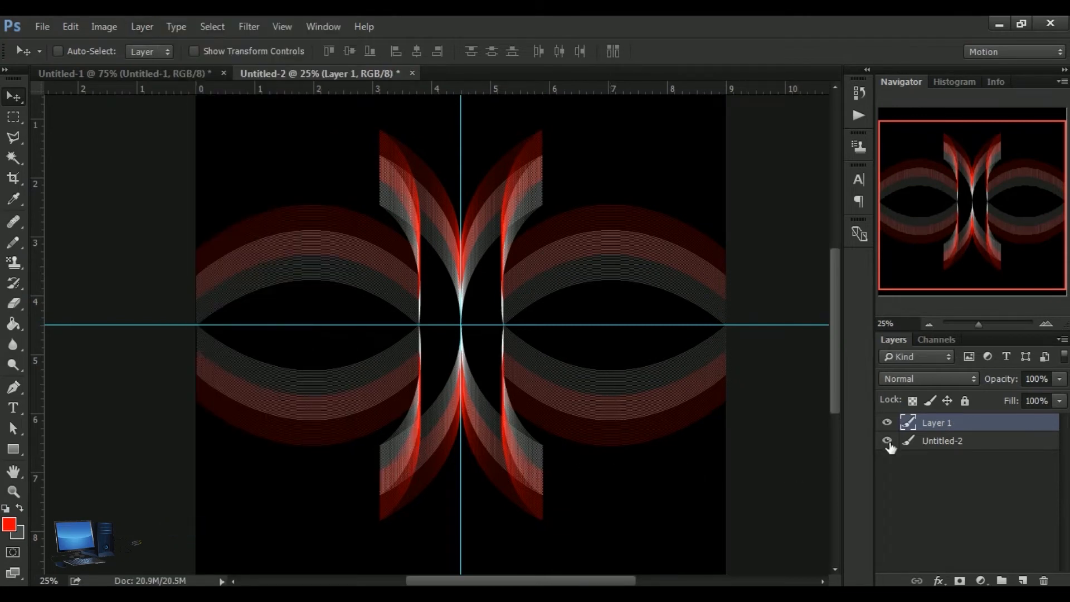
- Rotate a duplicate of Layer 1 by 90° about its center and merge it down into Layer 1
{"action": "left_click_drag", "start_coordinate": [940, 429], "coordinate": [1022, 580]}
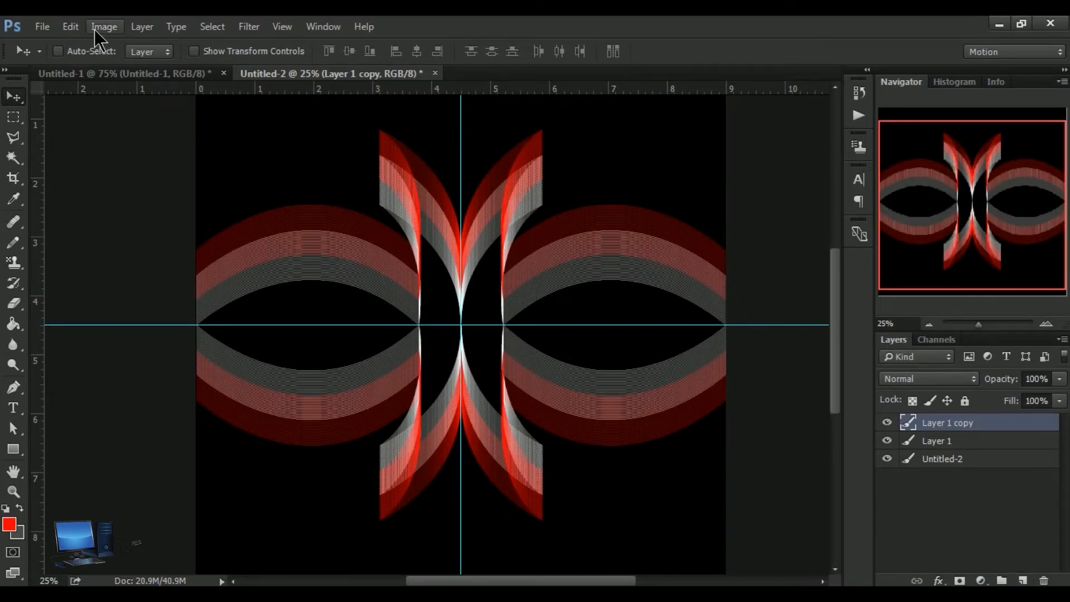
{"action": "left_click", "coordinate": [70, 27]}
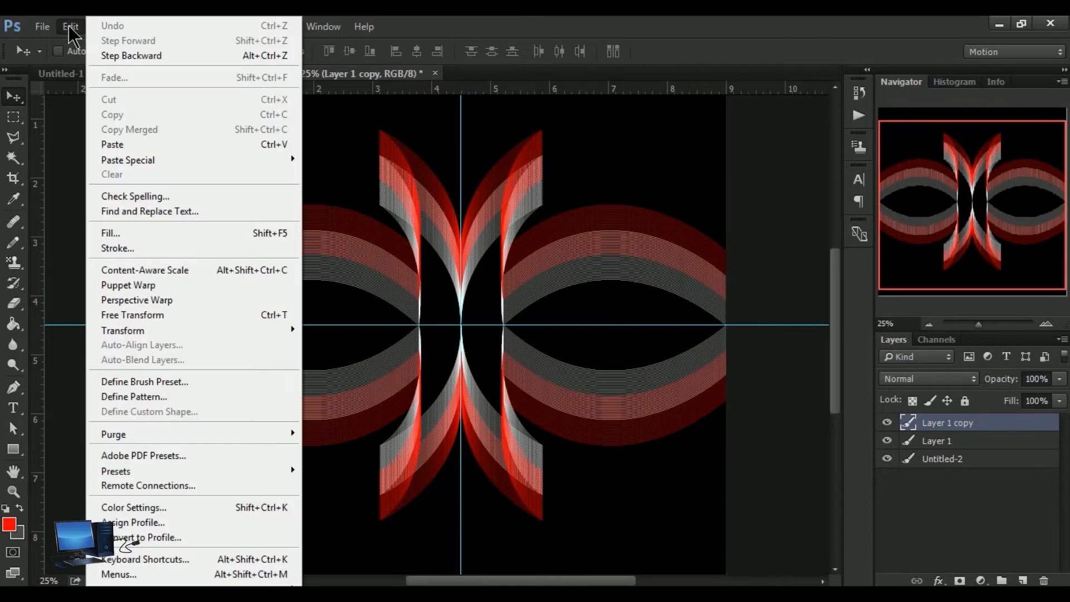
{"action": "mouse_move", "coordinate": [157, 339]}
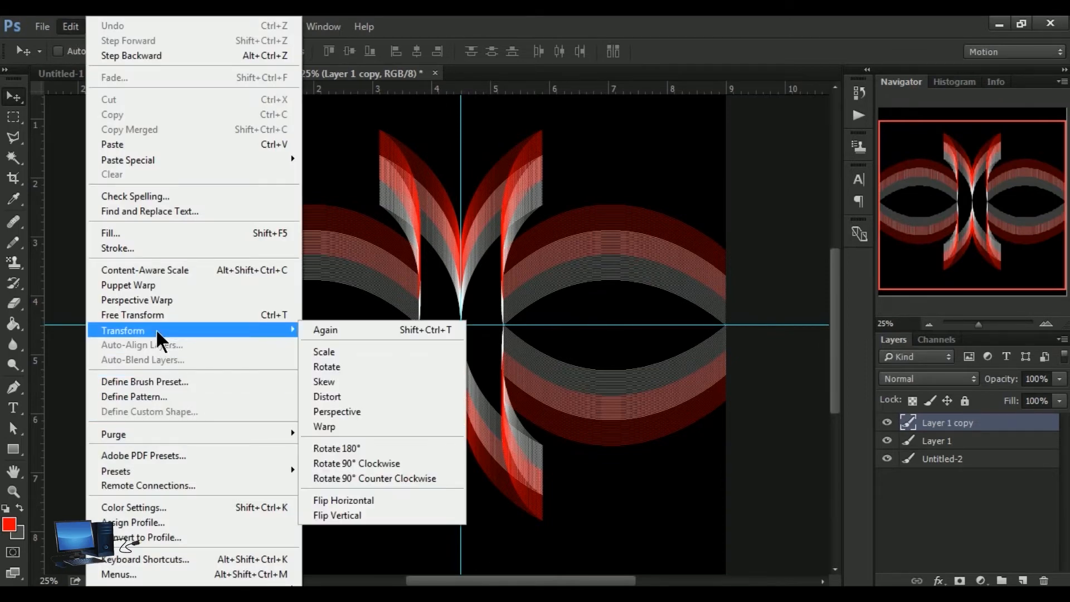
{"action": "left_click", "coordinate": [156, 315]}
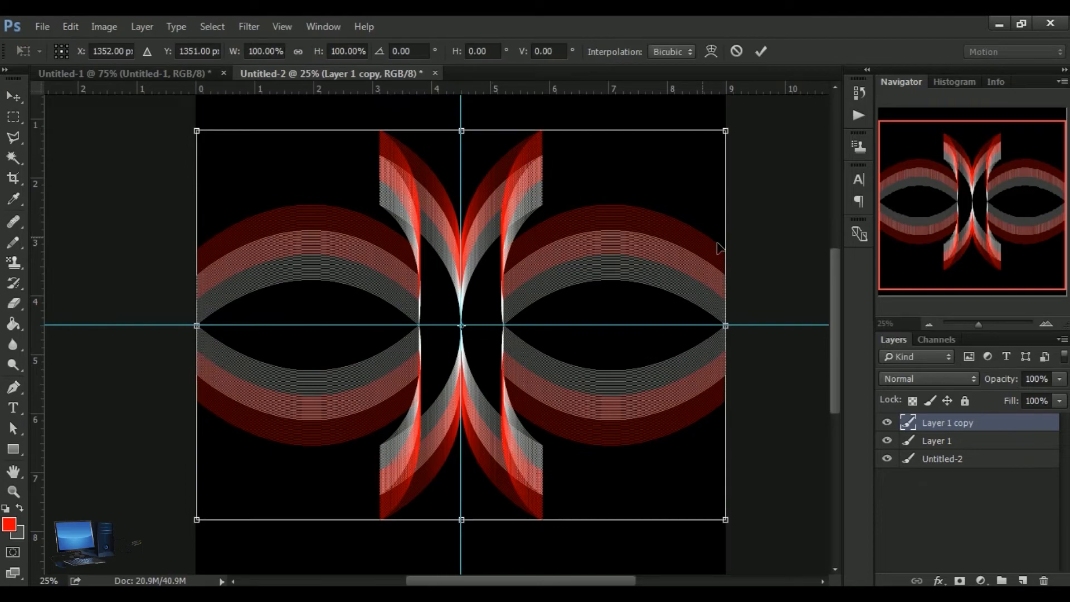
{"action": "left_click_drag", "start_coordinate": [766, 150], "coordinate": [618, 556]}
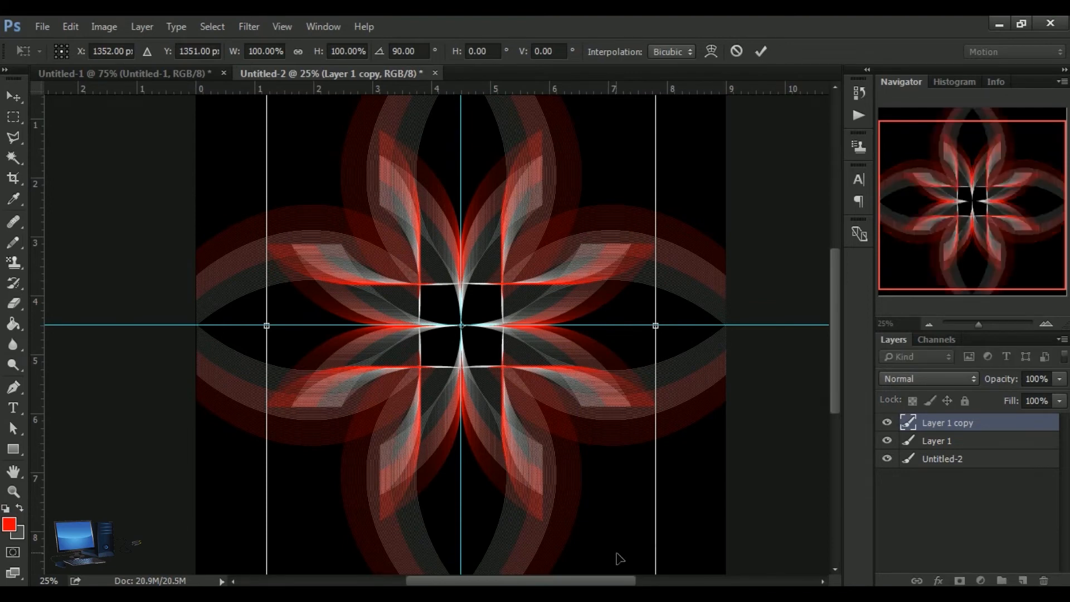
{"action": "key", "text": "Return"}
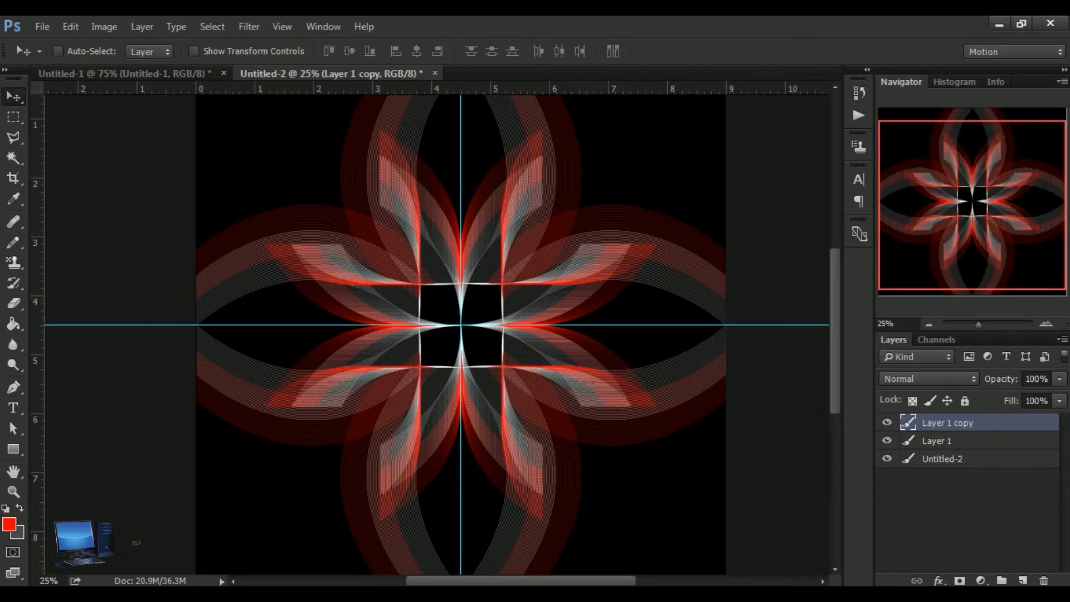
{"action": "left_click", "coordinate": [148, 30]}
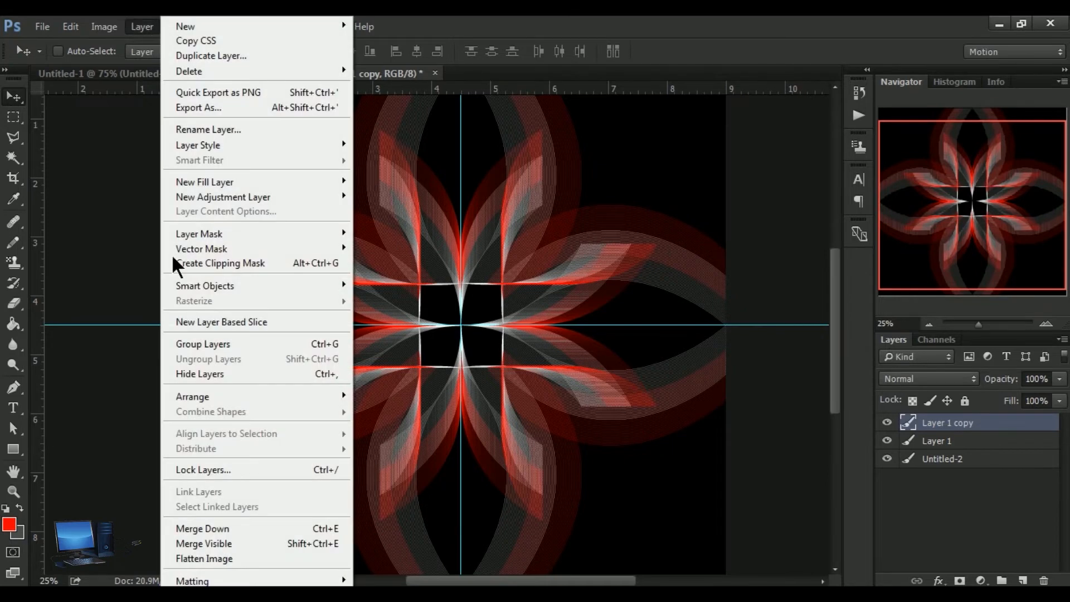
{"action": "left_click", "coordinate": [254, 528]}
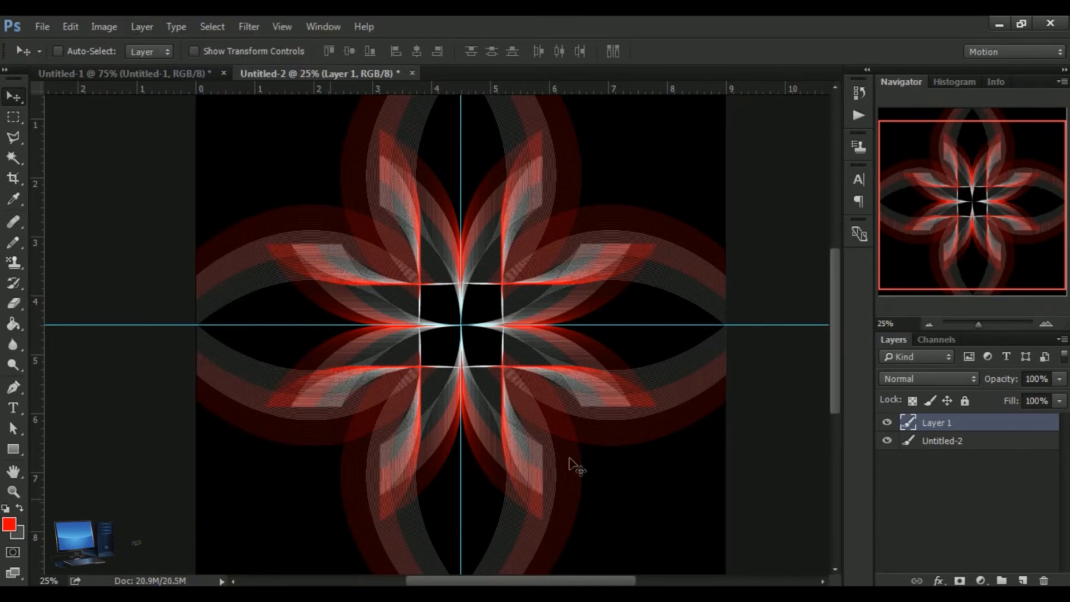
- Duplicate the merged Layer 1 and rotate the copy 45° about its center with Free Transform
{"action": "left_click_drag", "start_coordinate": [947, 426], "coordinate": [1022, 580]}
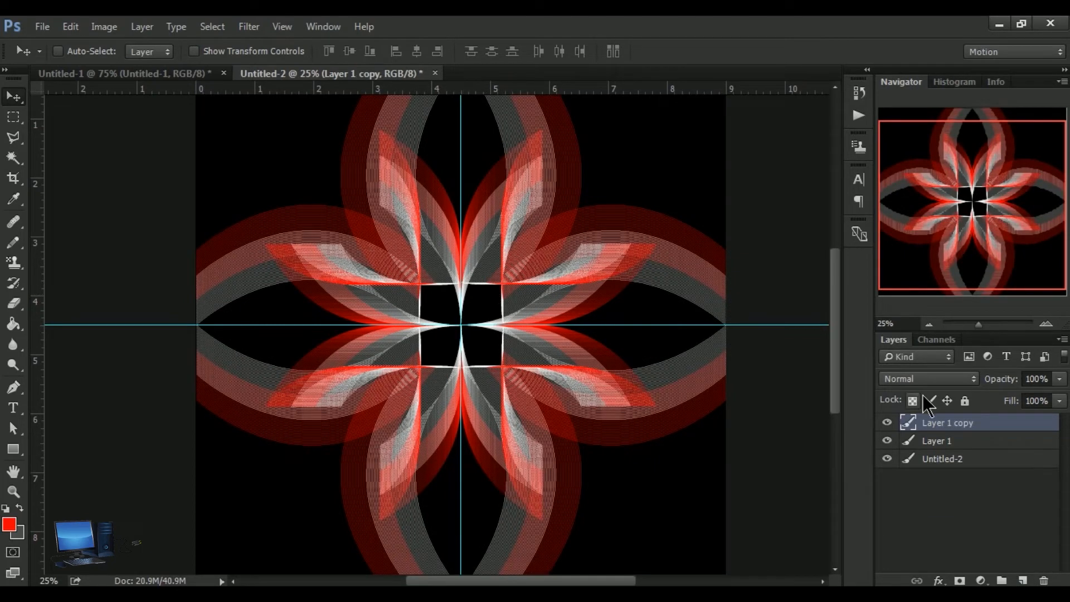
{"action": "left_click", "coordinate": [70, 26]}
{"action": "mouse_move", "coordinate": [153, 325]}
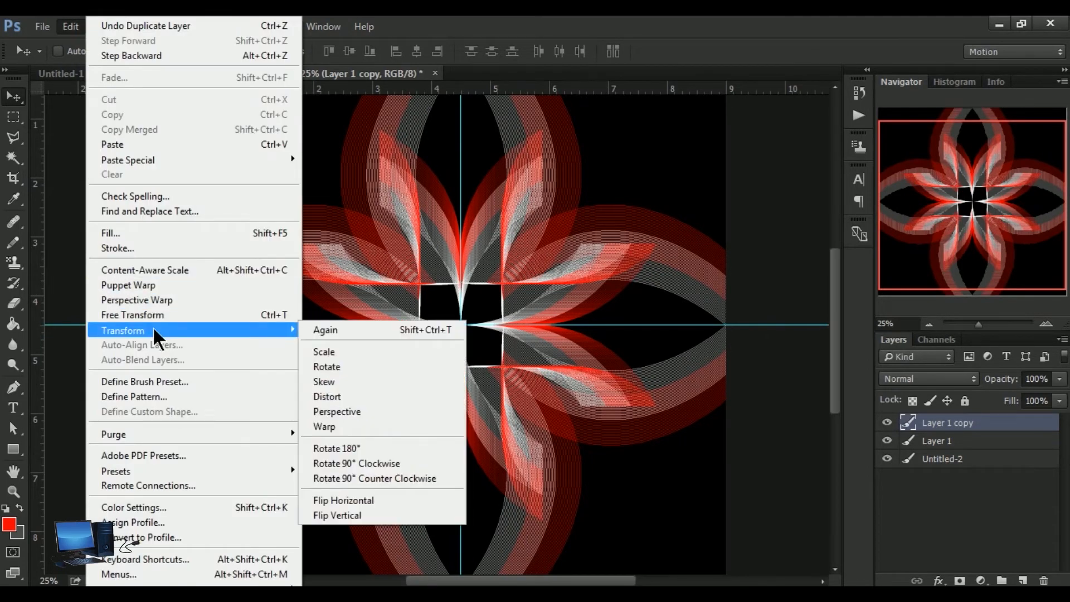
{"action": "left_click", "coordinate": [222, 315]}
{"action": "left_click_drag", "start_coordinate": [784, 337], "coordinate": [721, 547]}
{"action": "key", "text": "shift"}
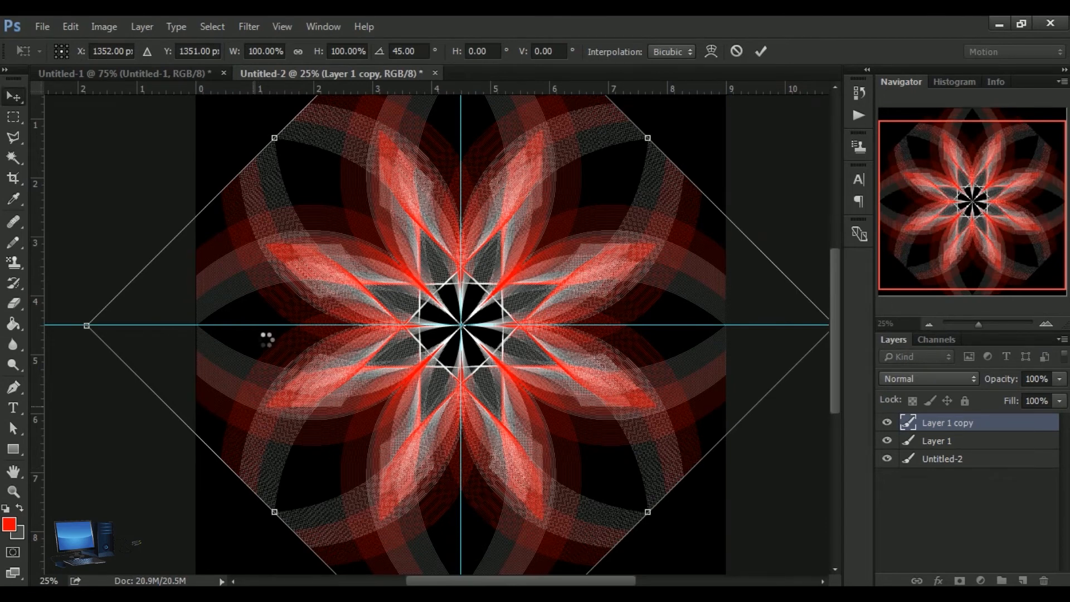
{"action": "key", "text": "Return"}
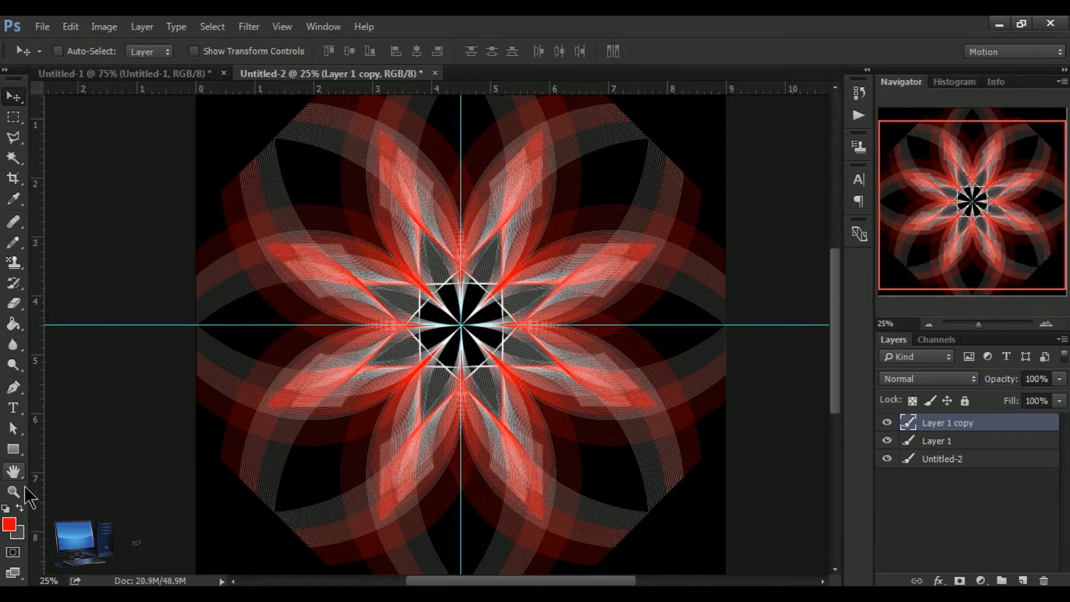
- Compare the whole red-and-white flower with the green flower in the Untitled-1 document
{"action": "left_click", "coordinate": [13, 492]}
{"action": "left_click", "coordinate": [401, 341], "text": "alt"}
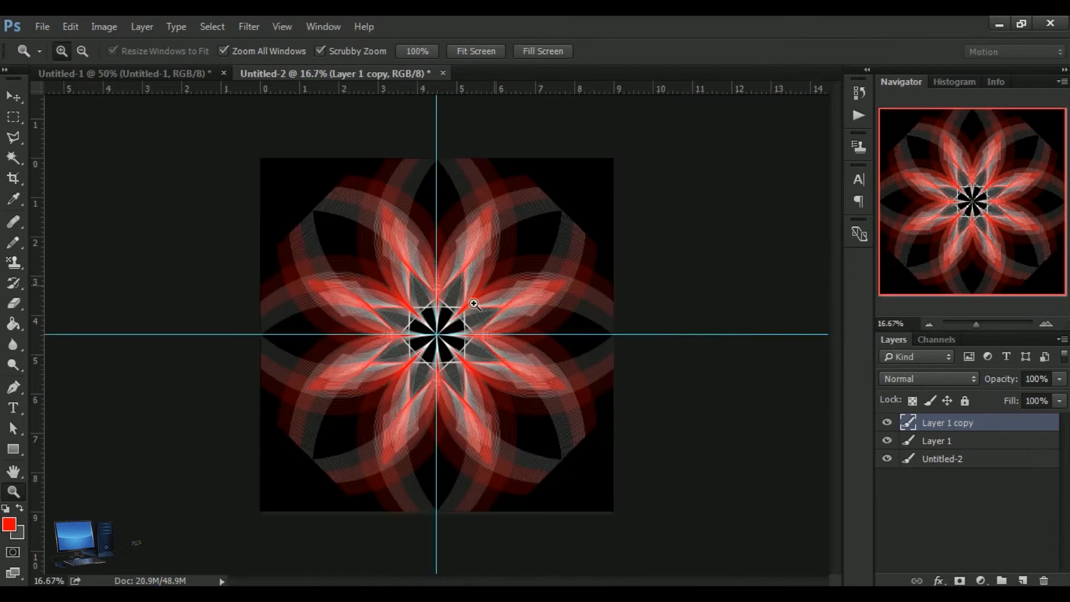
{"action": "left_click", "coordinate": [13, 97]}
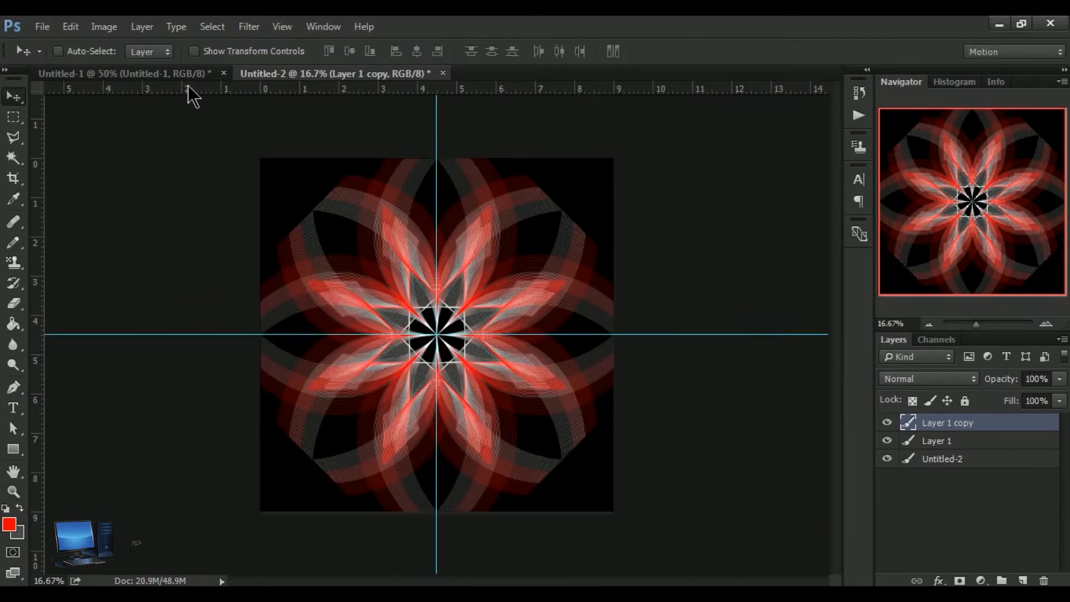
{"action": "left_click", "coordinate": [163, 78]}
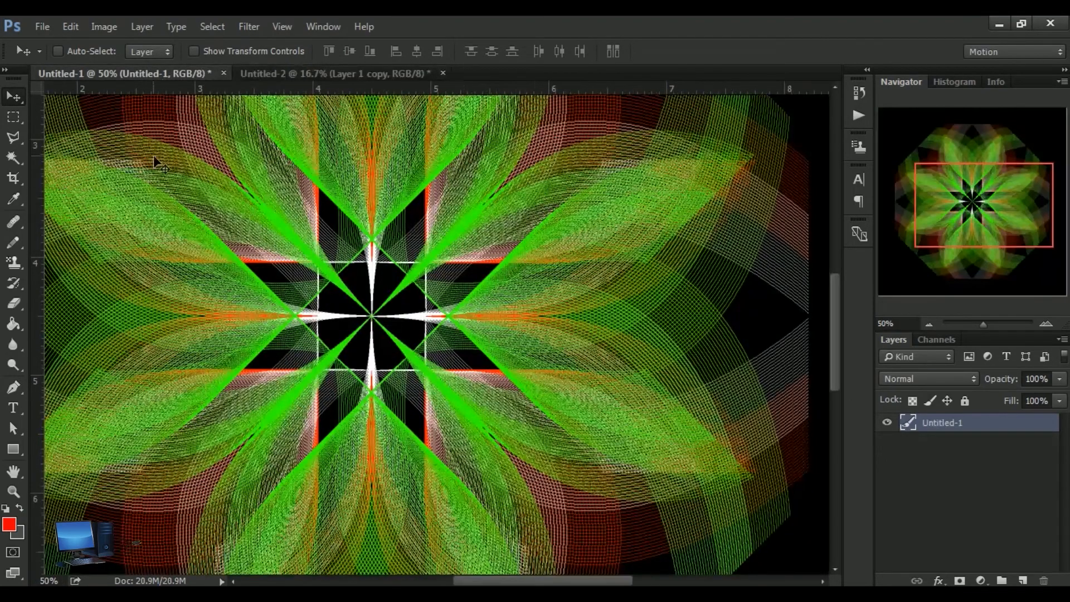
{"action": "left_click", "coordinate": [13, 491]}
{"action": "left_click", "coordinate": [446, 226], "text": "alt"}
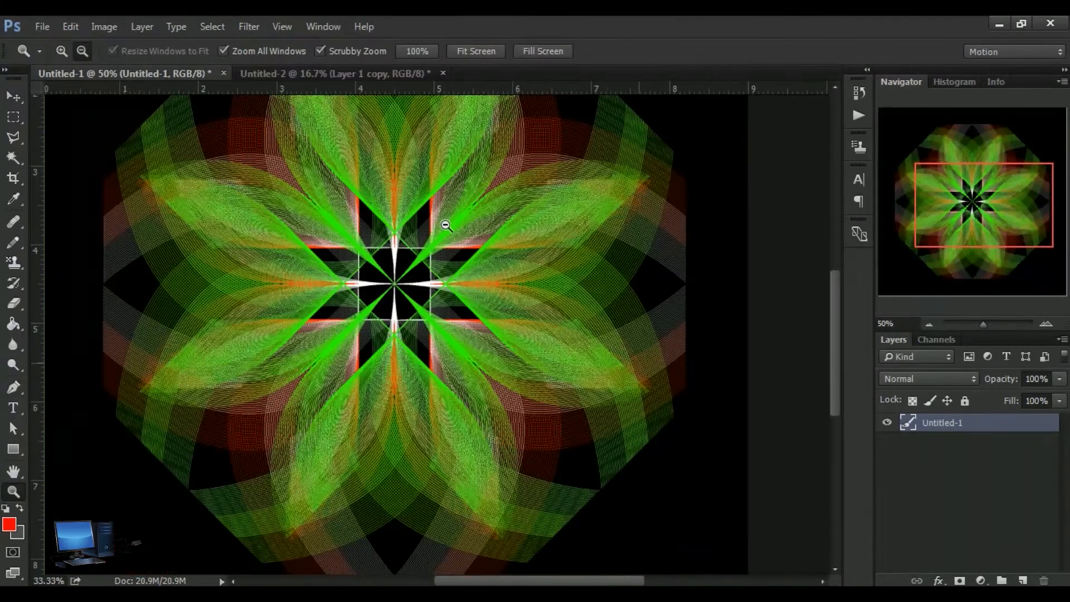
{"action": "left_click", "coordinate": [446, 226], "text": "alt"}
{"action": "left_click", "coordinate": [446, 225], "text": "alt"}
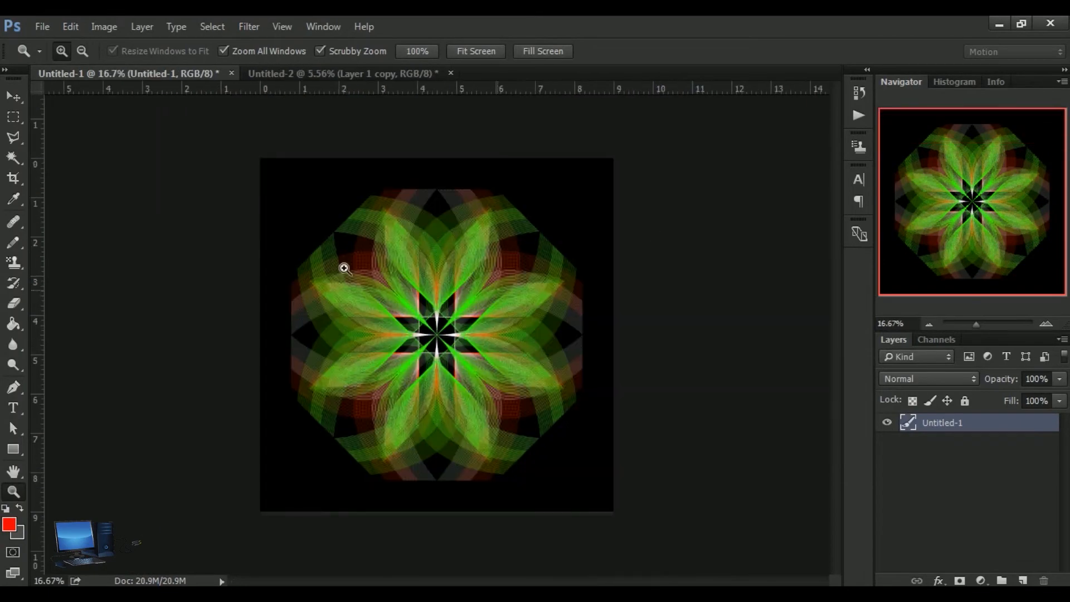
{"action": "left_click", "coordinate": [12, 100]}
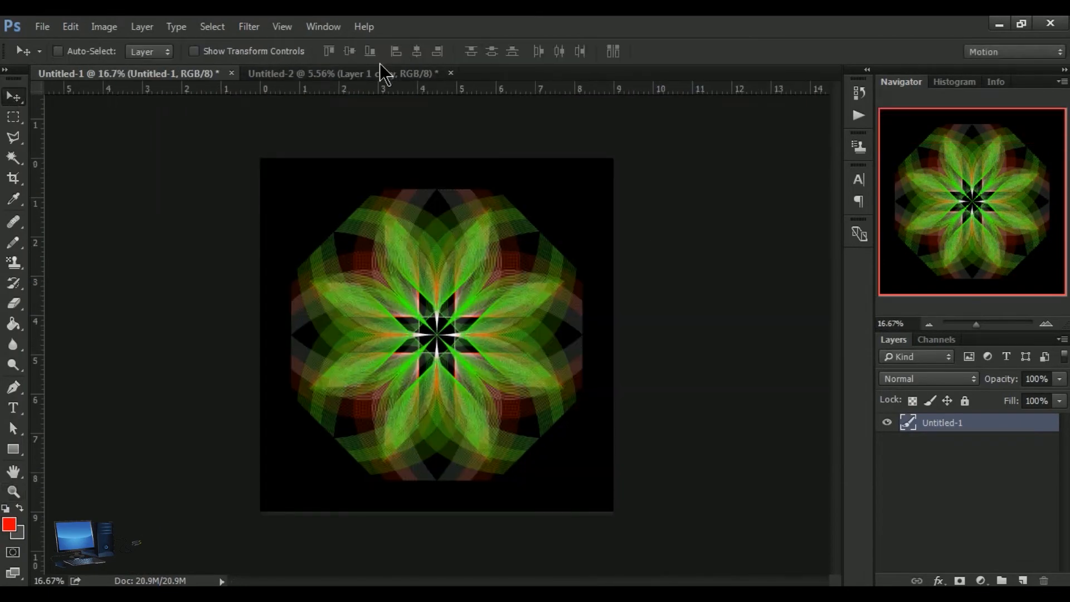
- Return to the Untitled-2 document and examine the red-and-white flower's overall shape and the line detail at its center
{"action": "left_click", "coordinate": [363, 76]}
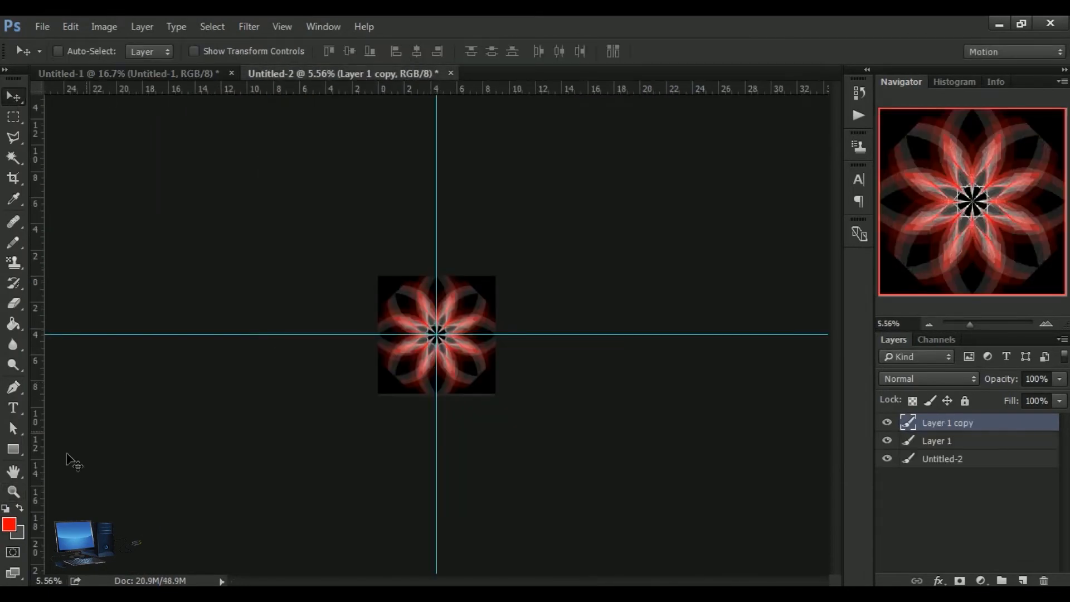
{"action": "left_click", "coordinate": [13, 491]}
{"action": "left_click", "coordinate": [445, 357]}
{"action": "left_click", "coordinate": [445, 358]}
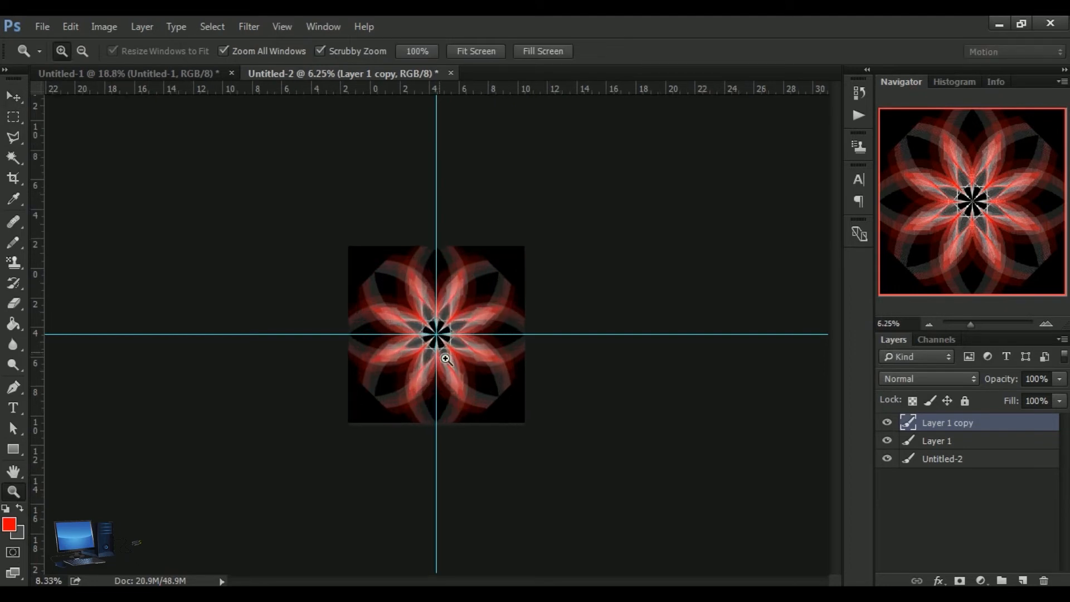
{"action": "left_click", "coordinate": [445, 357]}
{"action": "left_click", "coordinate": [445, 357]}
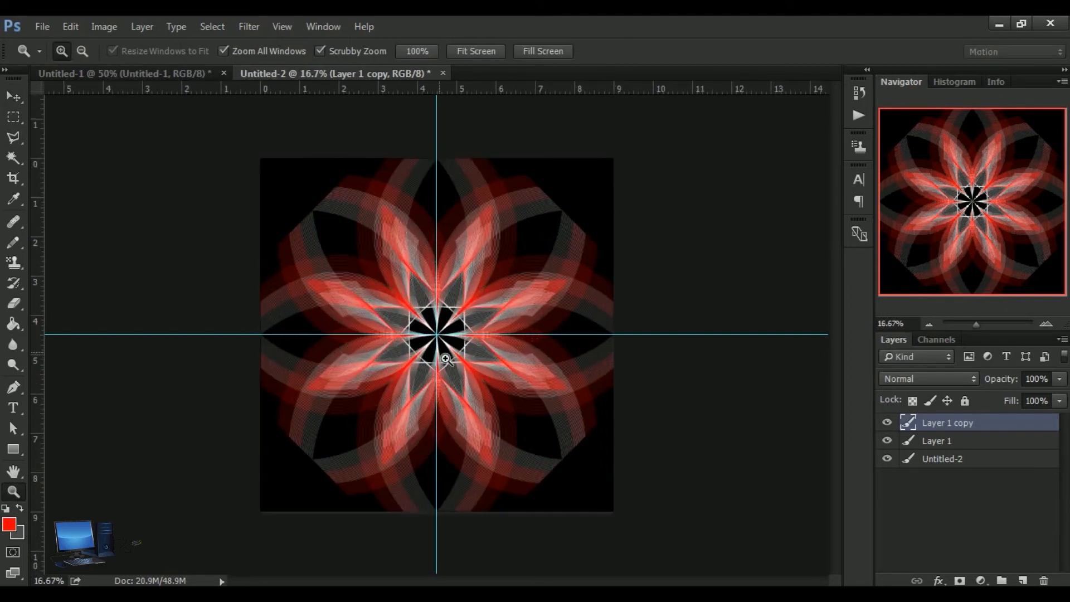
{"action": "left_click", "coordinate": [445, 358]}
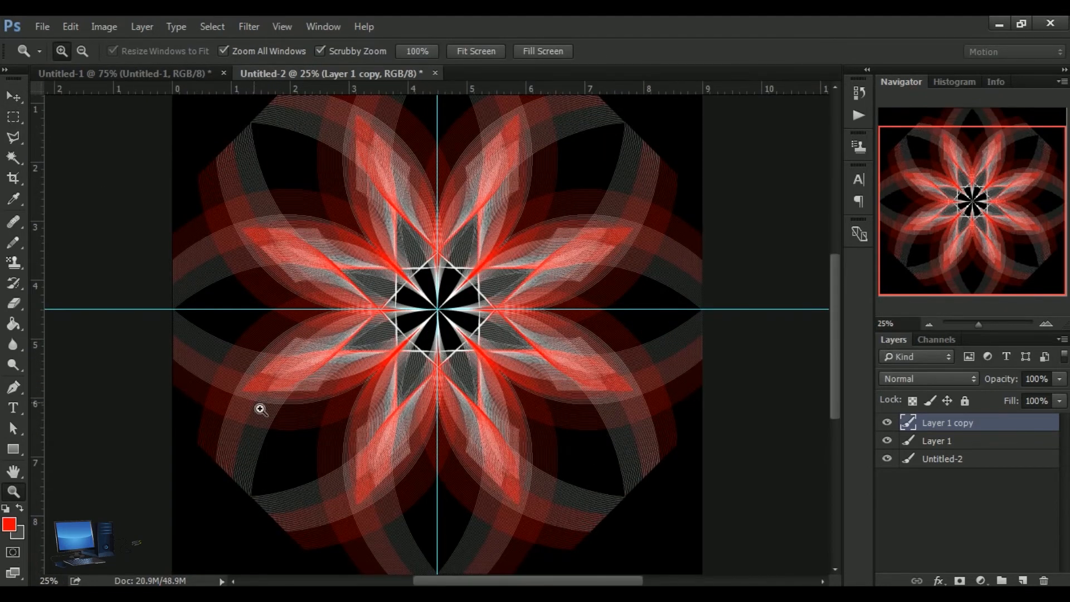
{"action": "left_click", "coordinate": [427, 326]}
{"action": "left_click", "coordinate": [427, 325]}
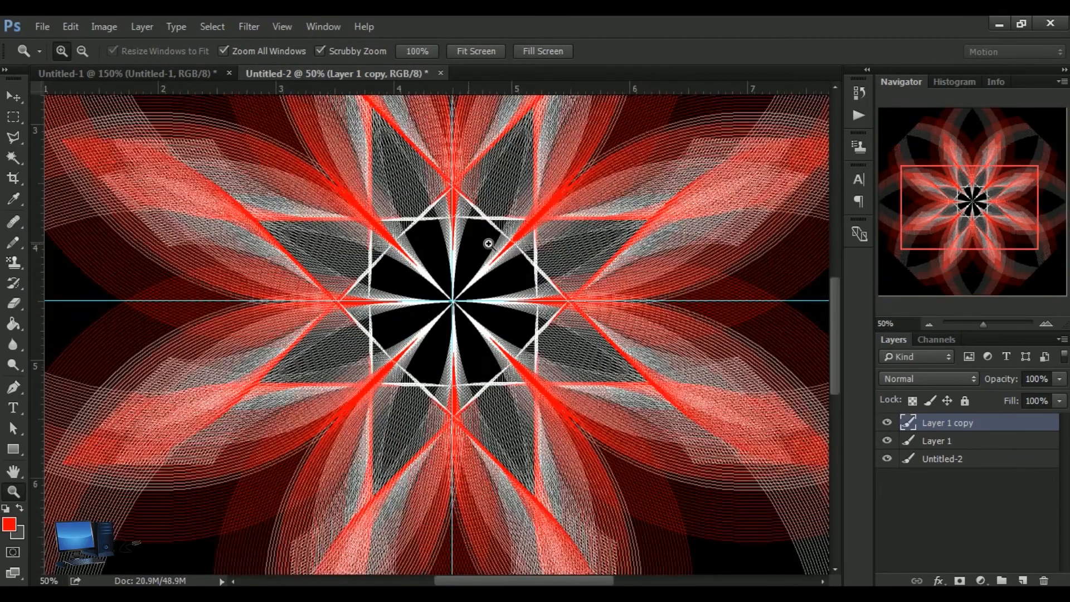
{"action": "left_click", "coordinate": [488, 243]}
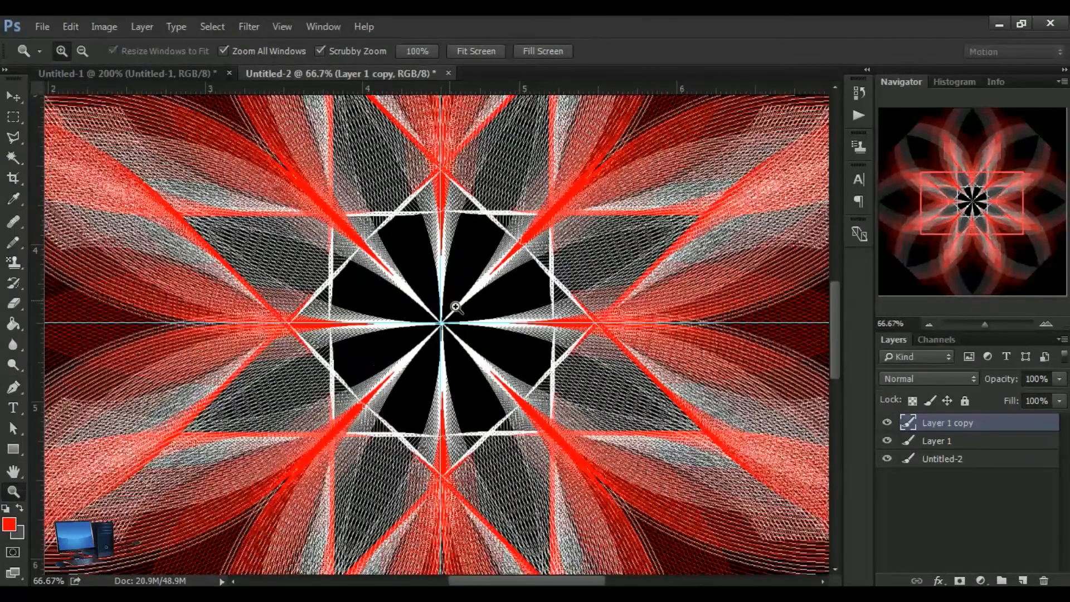
{"action": "left_click", "coordinate": [456, 306], "text": "alt"}
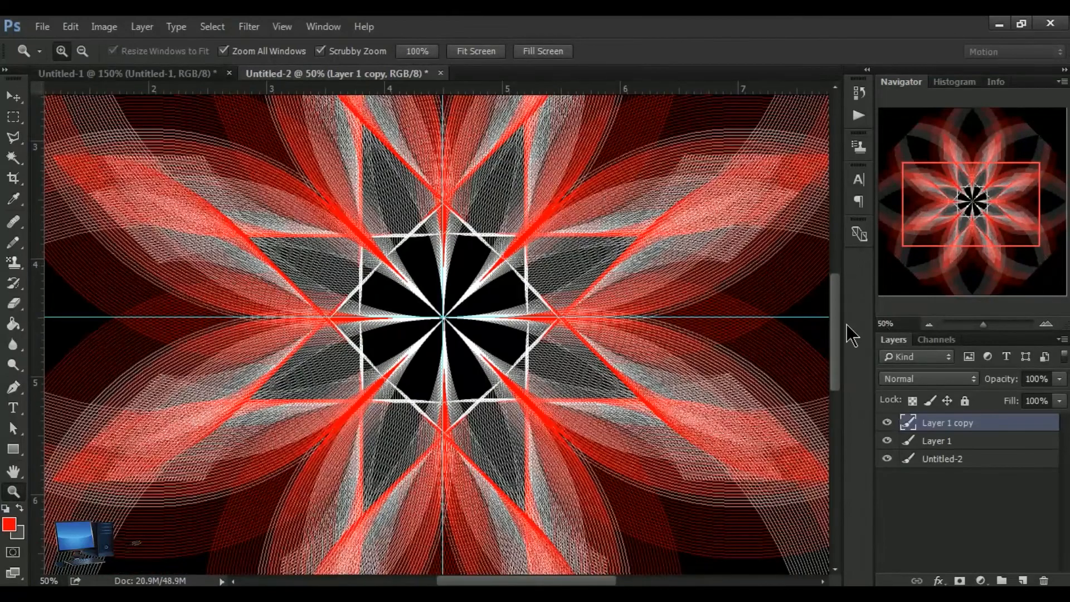
- Load the outline of Layer 1 copy as a selection and add a Hue/Saturation adjustment layer masked to it
{"action": "mouse_move", "coordinate": [837, 333]}
{"action": "left_mouse_down"}
{"action": "mouse_move", "coordinate": [841, 258]}
{"action": "mouse_move", "coordinate": [841, 409]}
{"action": "mouse_move", "coordinate": [849, 333]}
{"action": "left_mouse_up"}
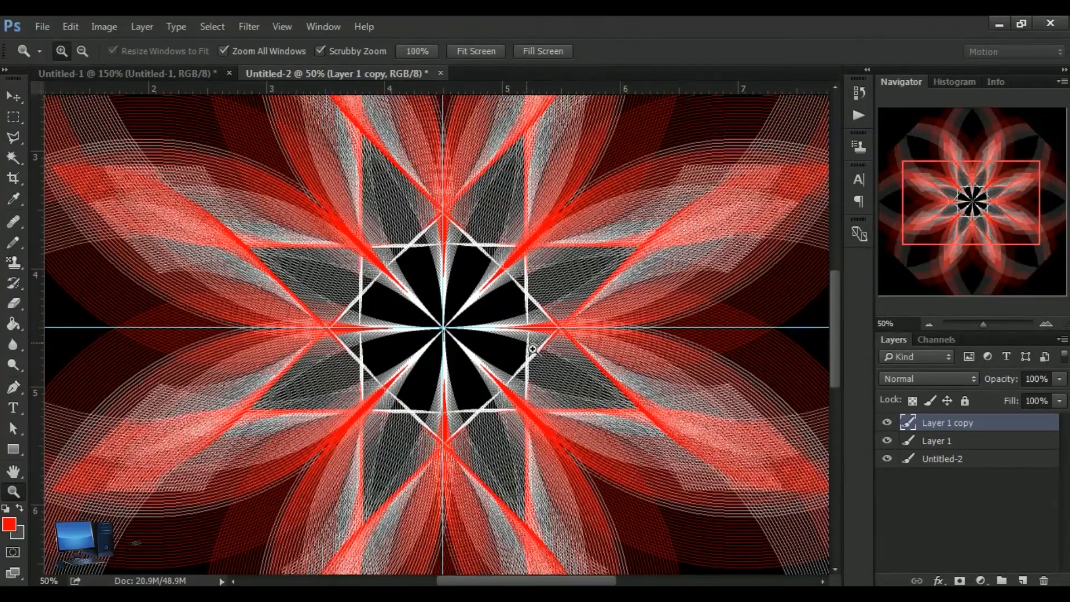
{"action": "left_click", "coordinate": [532, 348], "text": "alt"}
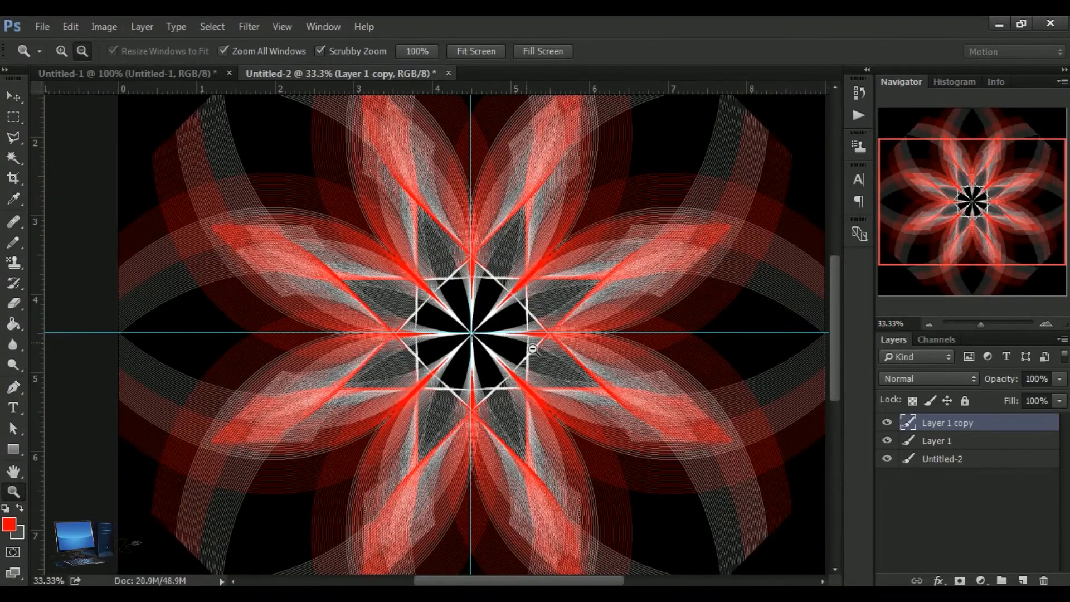
{"action": "left_click_drag", "start_coordinate": [488, 582], "coordinate": [500, 583]}
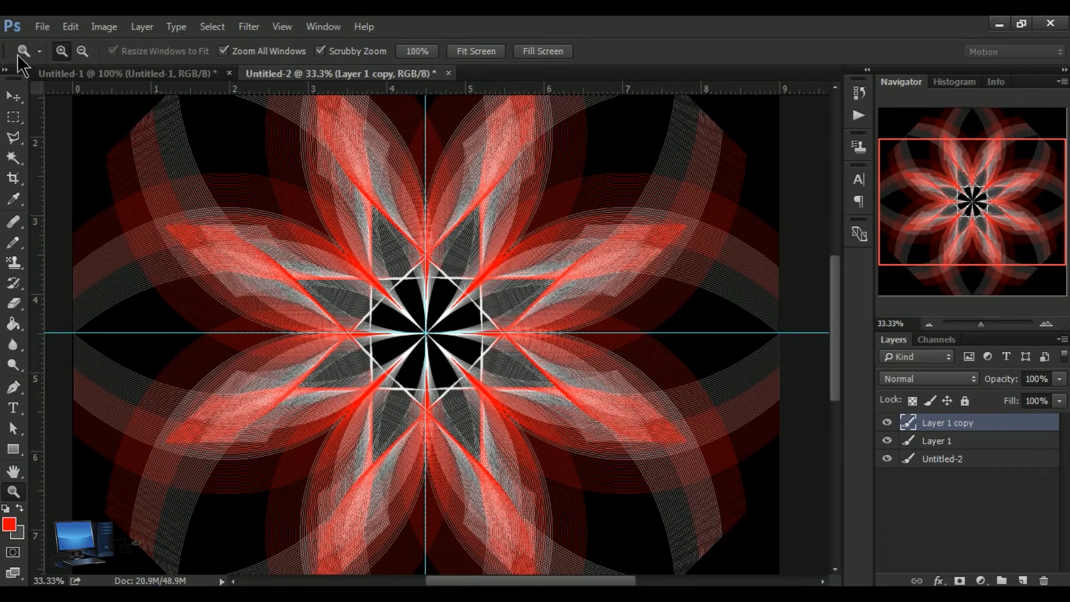
{"action": "left_click", "coordinate": [13, 97]}
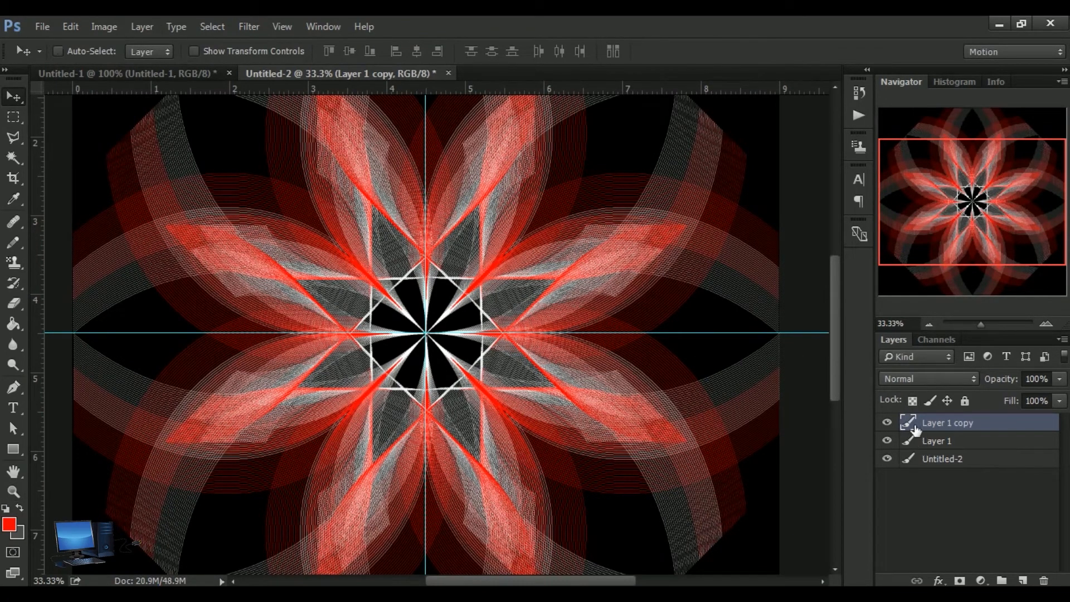
{"action": "key", "text": "ctrl"}
{"action": "left_click", "coordinate": [908, 422], "text": "ctrl"}
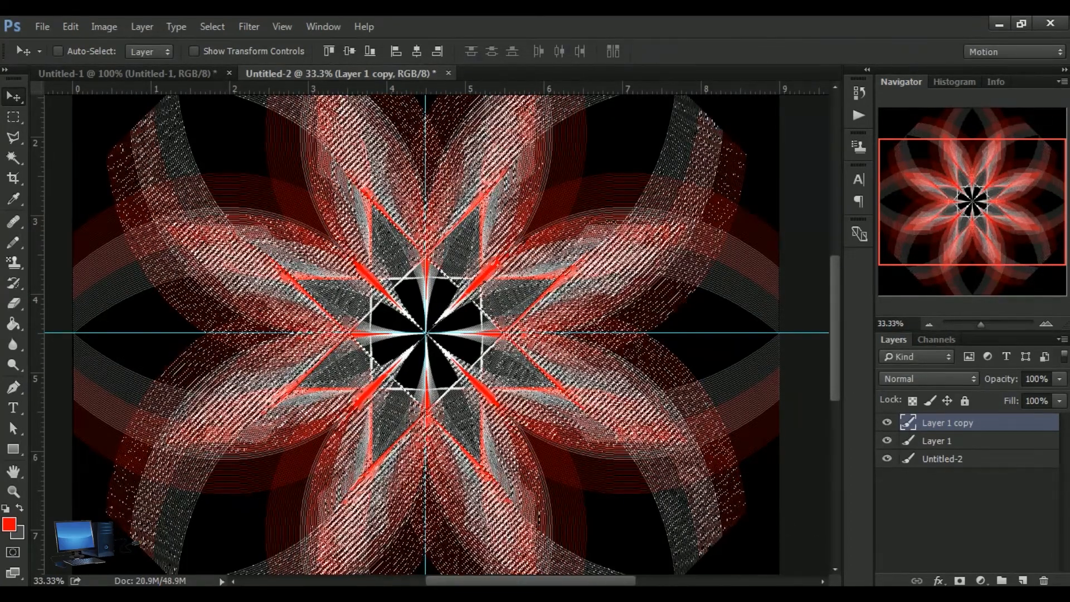
{"action": "left_click", "coordinate": [980, 580]}
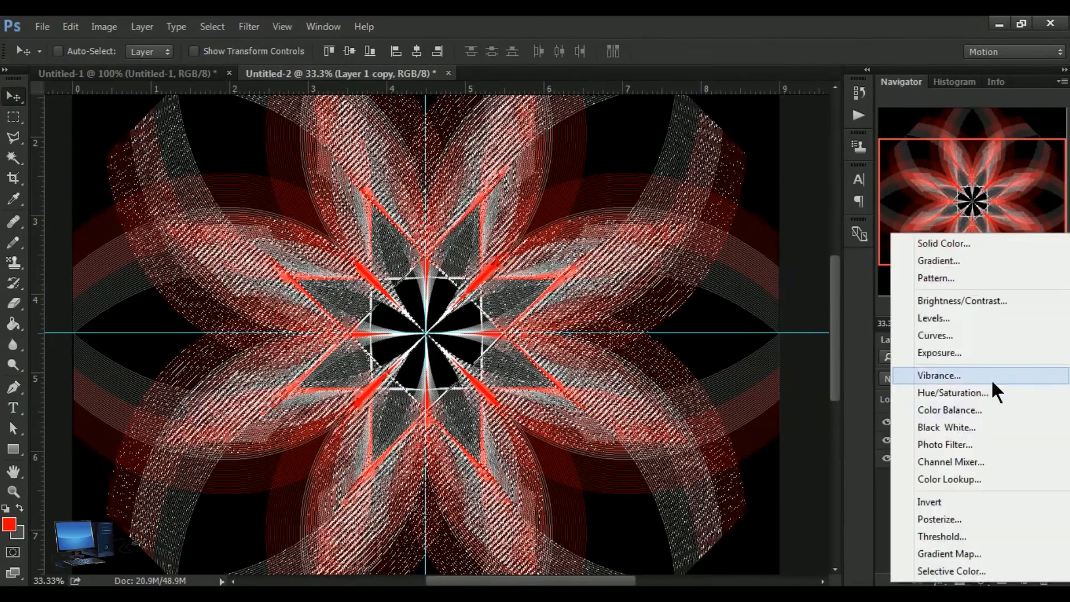
{"action": "left_click", "coordinate": [987, 392]}
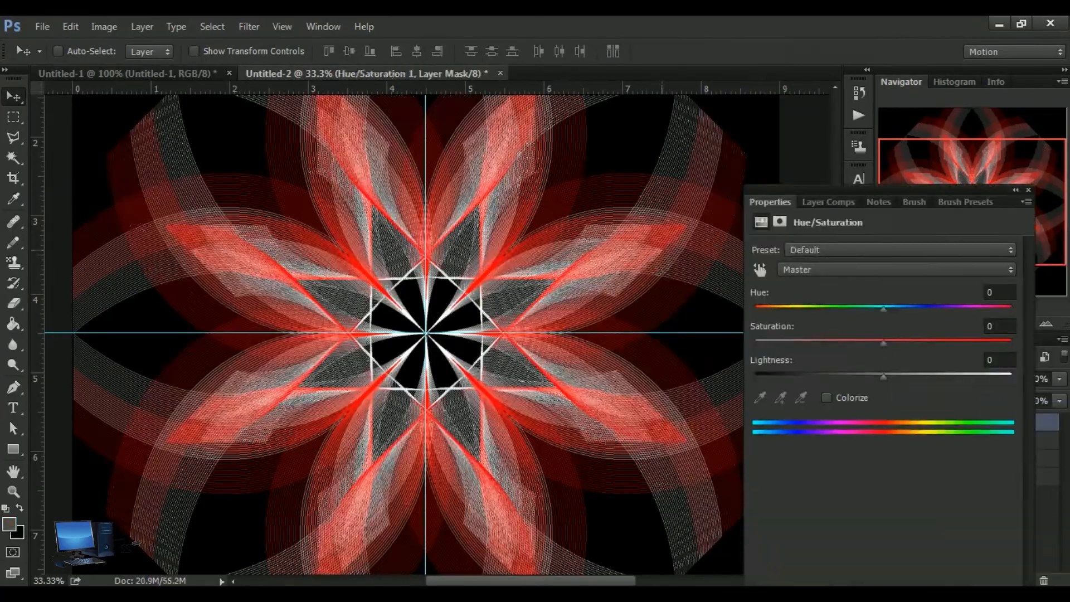
- Colorize the masked strokes with Hue 65, Saturation 66 and Lightness -2, and close the adjustment settings
{"action": "left_click", "coordinate": [825, 399]}
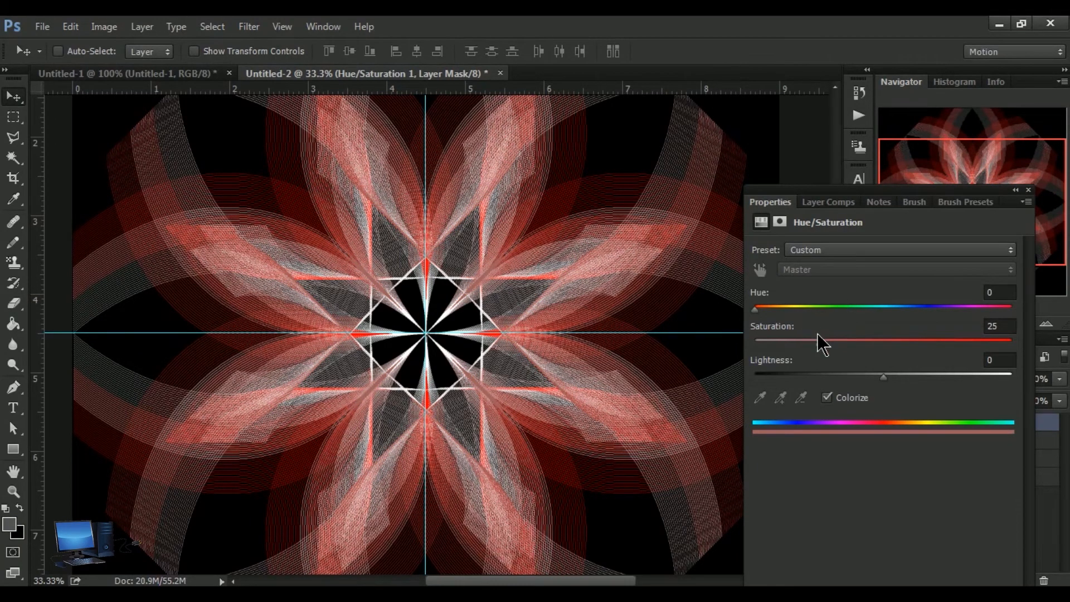
{"action": "left_click_drag", "start_coordinate": [881, 379], "coordinate": [830, 377]}
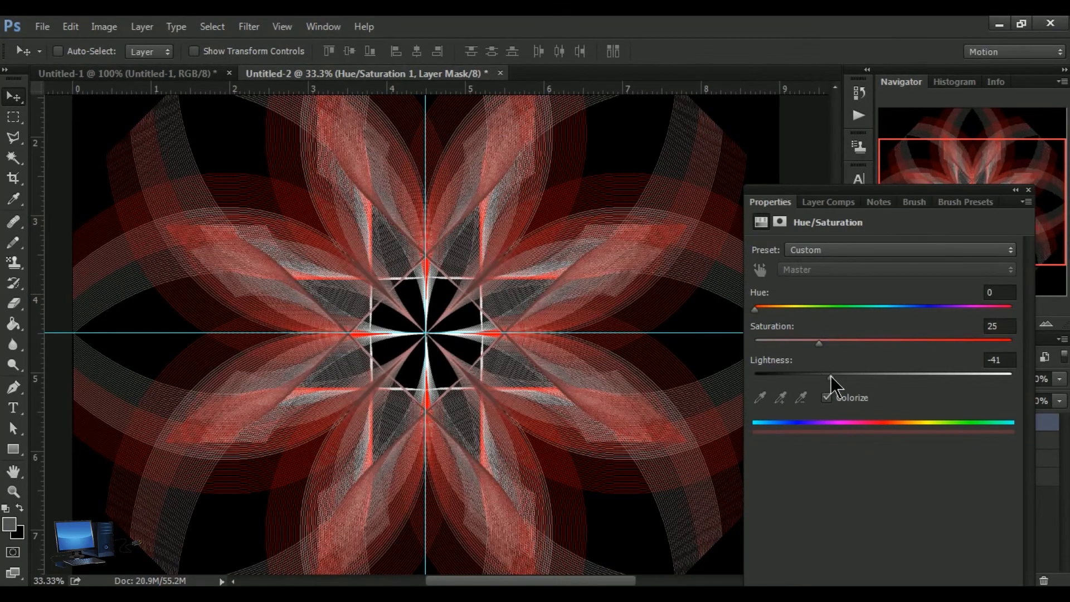
{"action": "left_click_drag", "start_coordinate": [757, 310], "coordinate": [925, 357]}
{"action": "left_click_drag", "start_coordinate": [903, 308], "coordinate": [810, 317]}
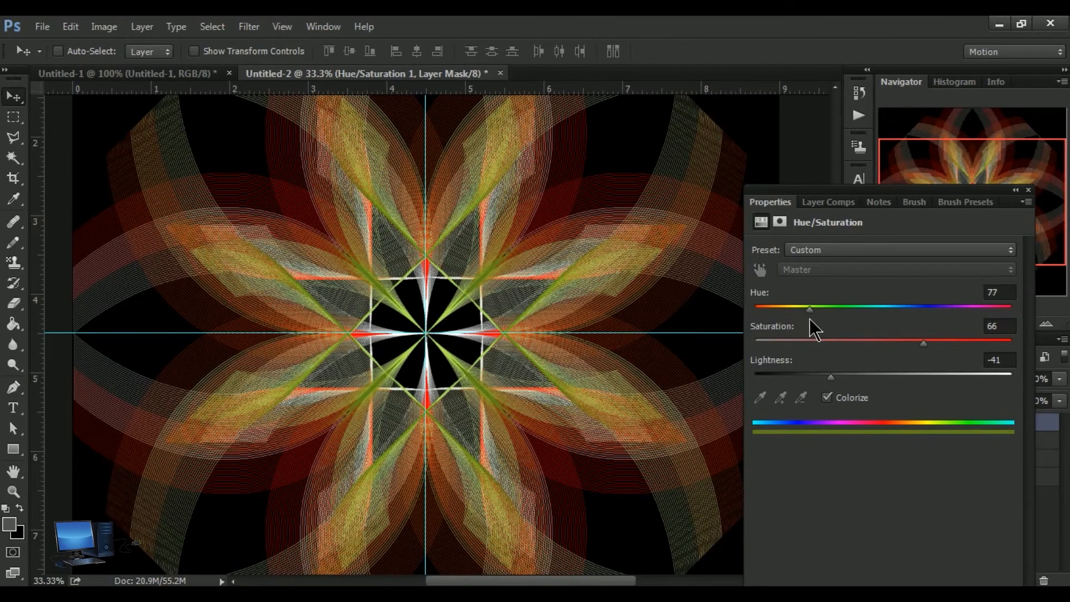
{"action": "left_click_drag", "start_coordinate": [804, 321], "coordinate": [801, 321]}
{"action": "left_click_drag", "start_coordinate": [827, 379], "coordinate": [881, 379]}
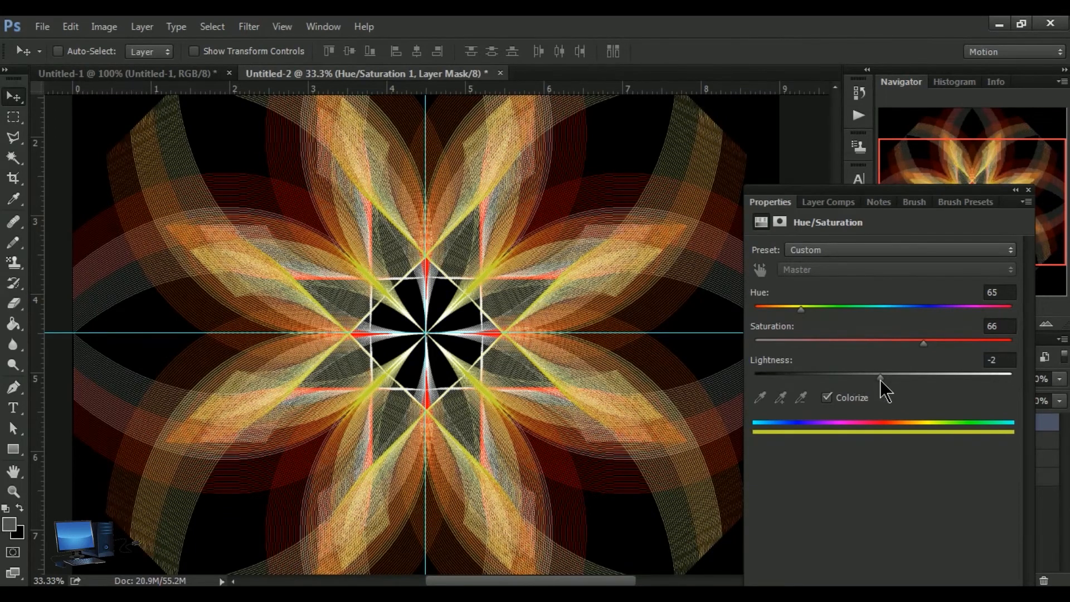
{"action": "left_click", "coordinate": [1027, 191]}
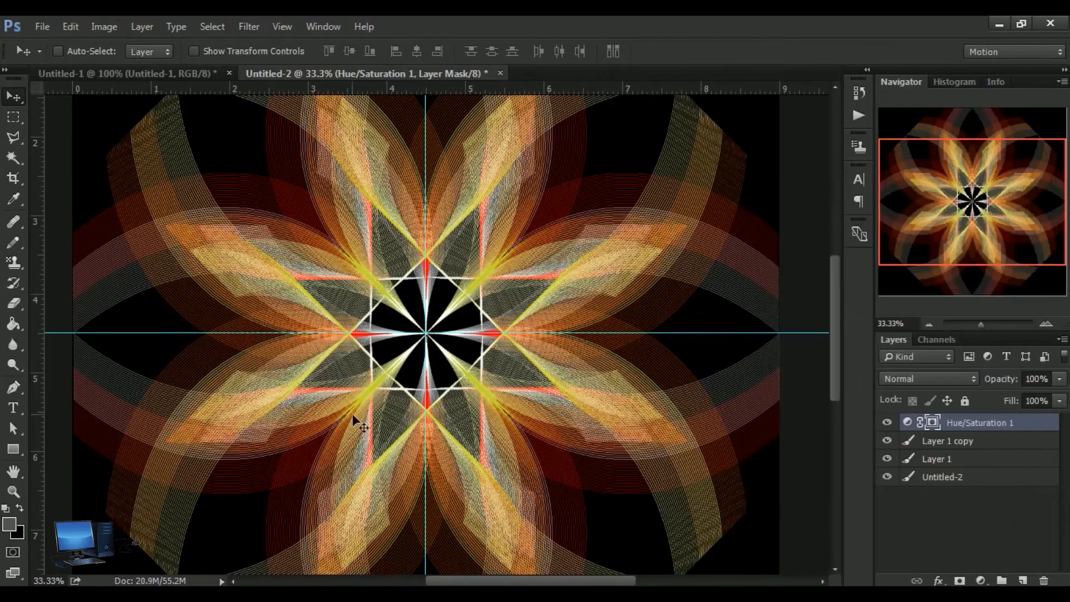
- Examine the recolored flower as a whole and up close, checking the line detail around its center and side petals
{"action": "left_click", "coordinate": [13, 491]}
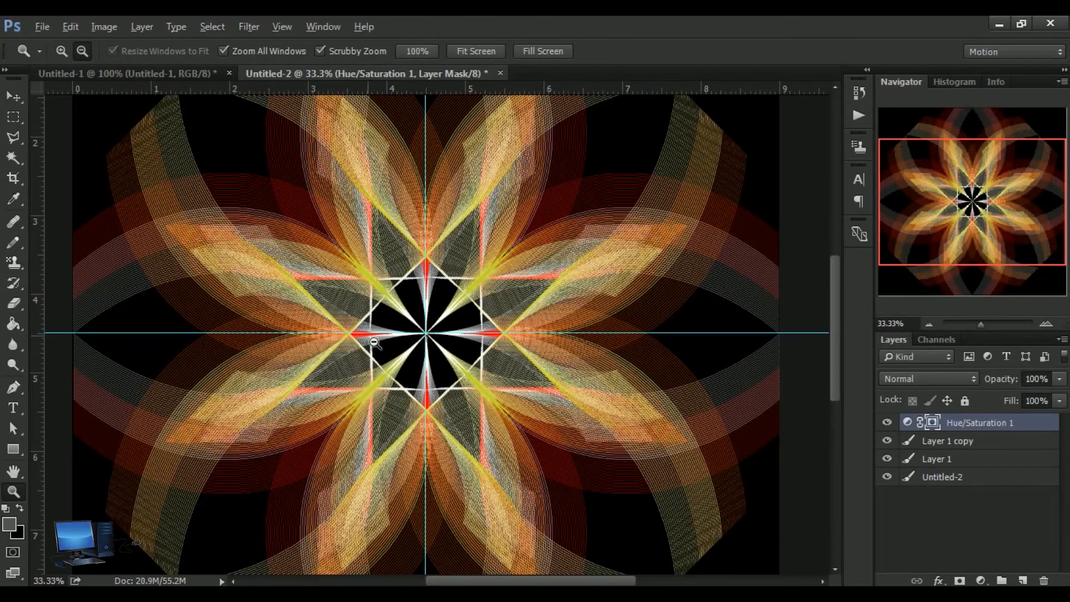
{"action": "left_click", "coordinate": [374, 342], "text": "alt"}
{"action": "left_click", "coordinate": [374, 342], "text": "alt"}
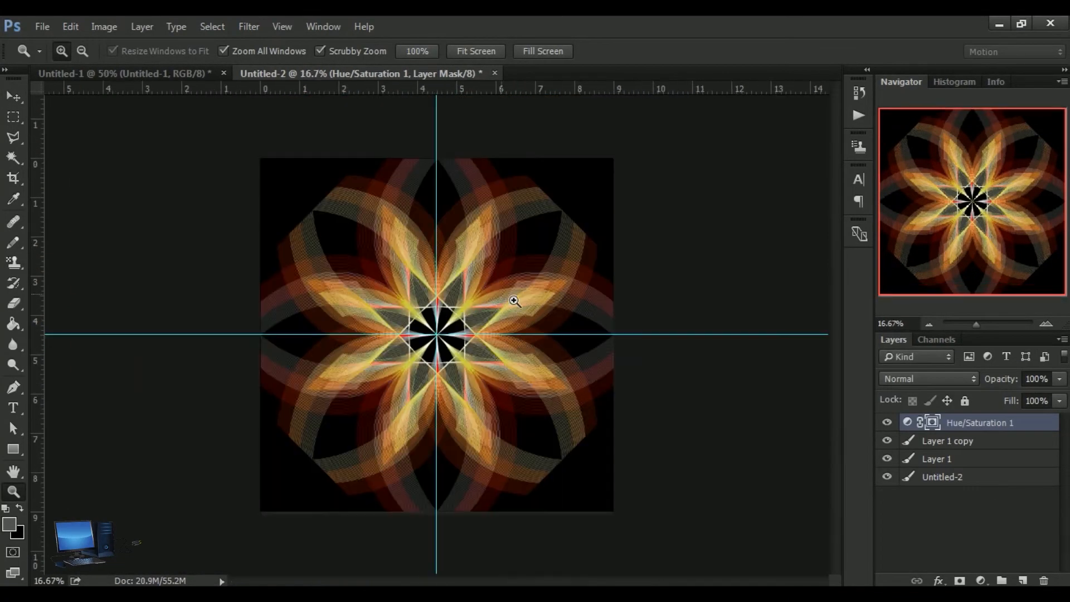
{"action": "left_click", "coordinate": [13, 95]}
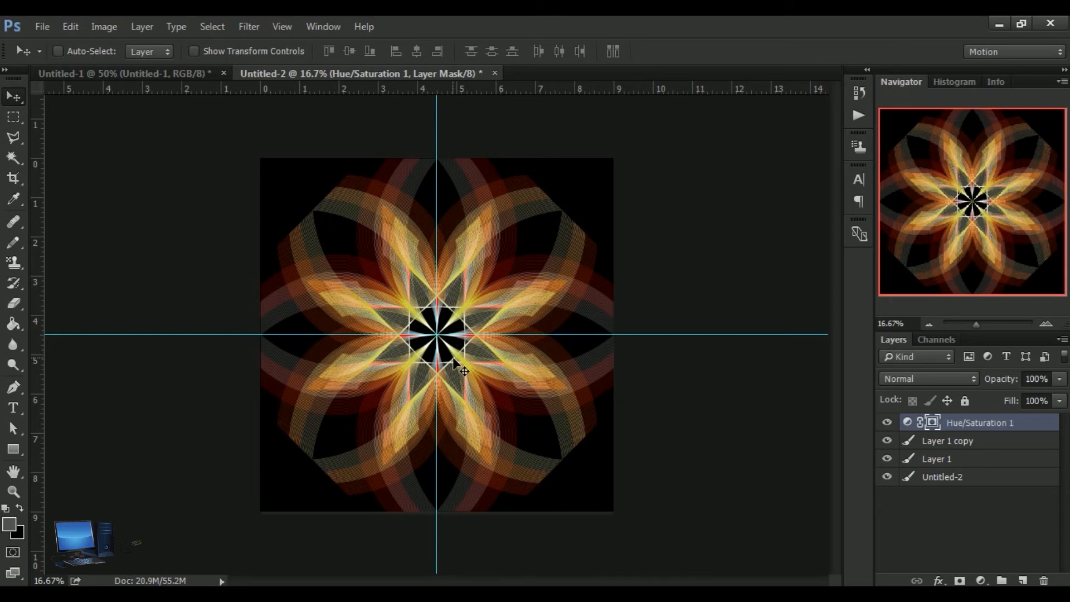
{"action": "left_click", "coordinate": [14, 490]}
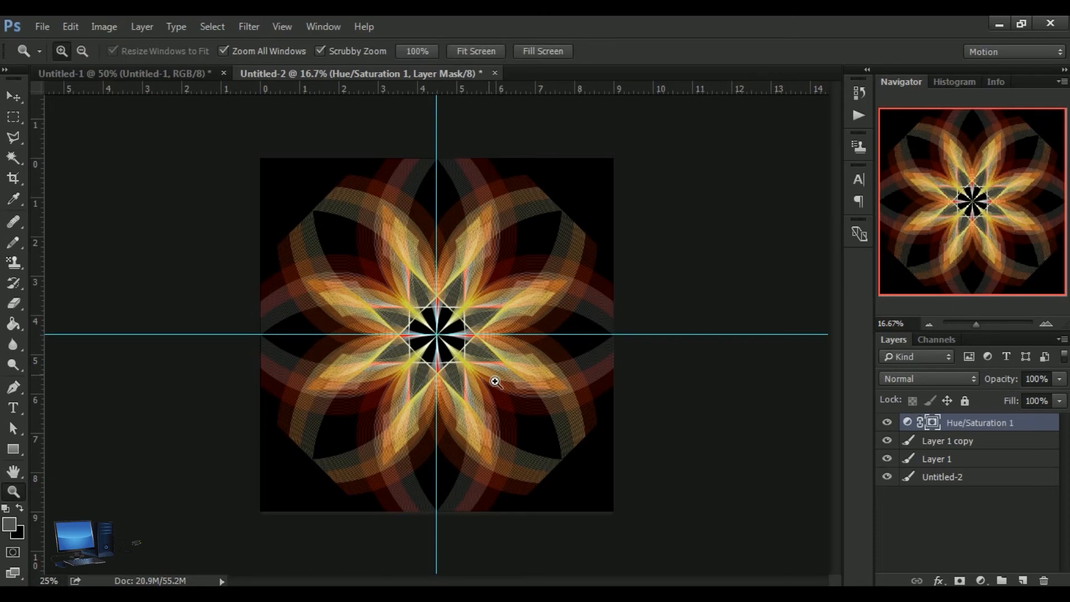
{"action": "left_click", "coordinate": [495, 382]}
{"action": "left_click", "coordinate": [428, 319]}
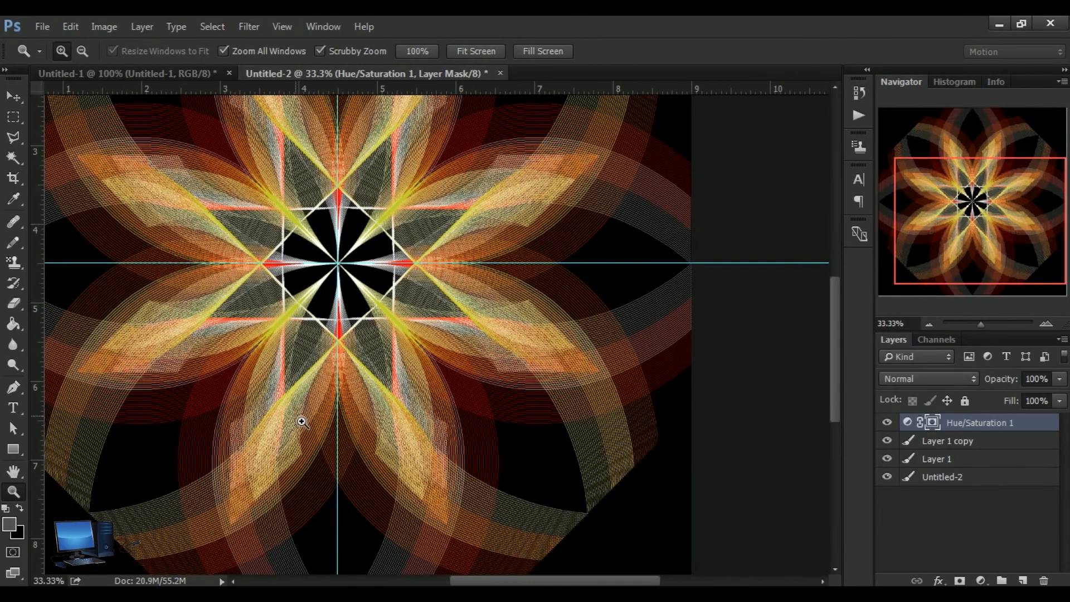
{"action": "left_click", "coordinate": [432, 329]}
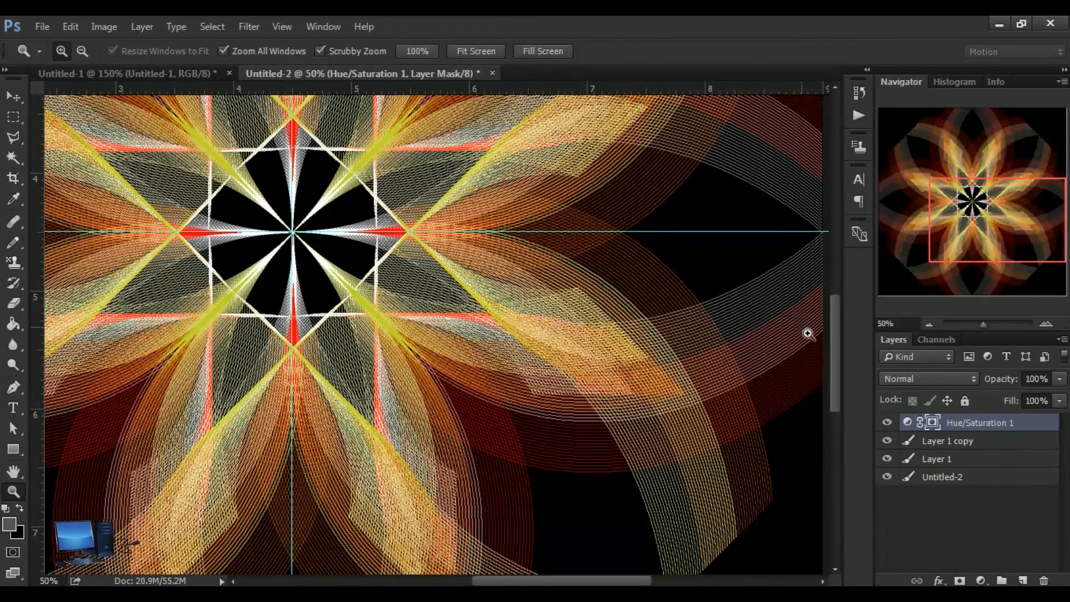
{"action": "left_click_drag", "start_coordinate": [838, 317], "coordinate": [832, 302]}
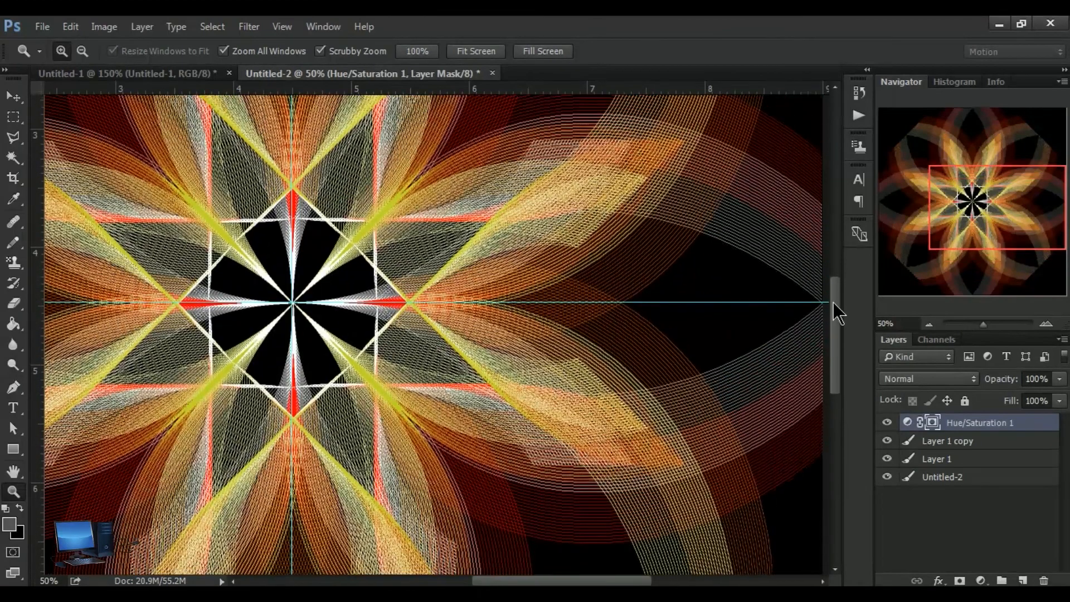
{"action": "left_click_drag", "start_coordinate": [577, 579], "coordinate": [511, 579]}
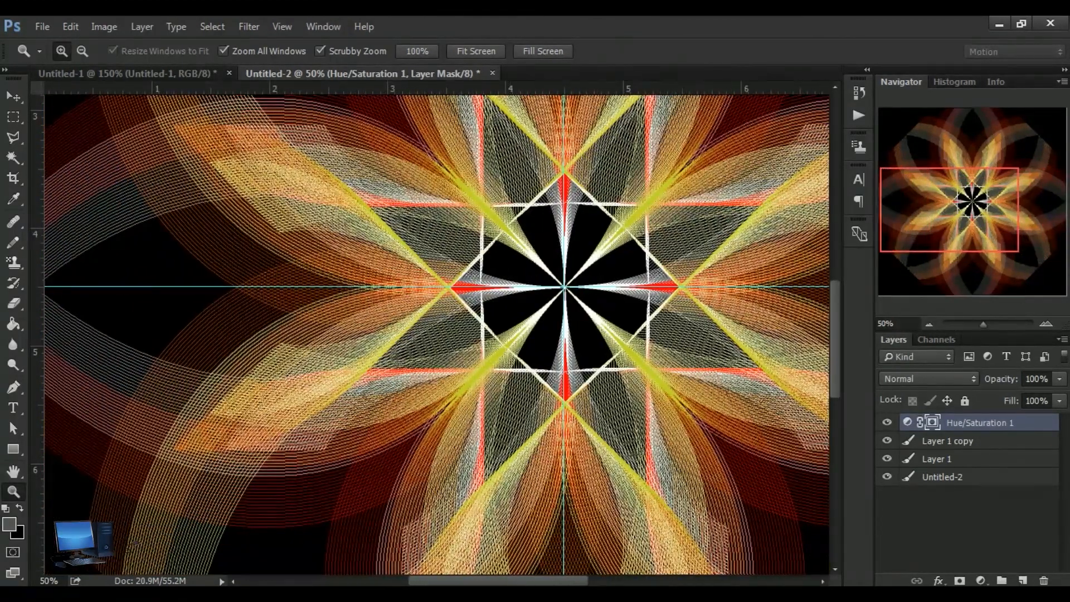
{"action": "left_click_drag", "start_coordinate": [837, 343], "coordinate": [839, 337]}
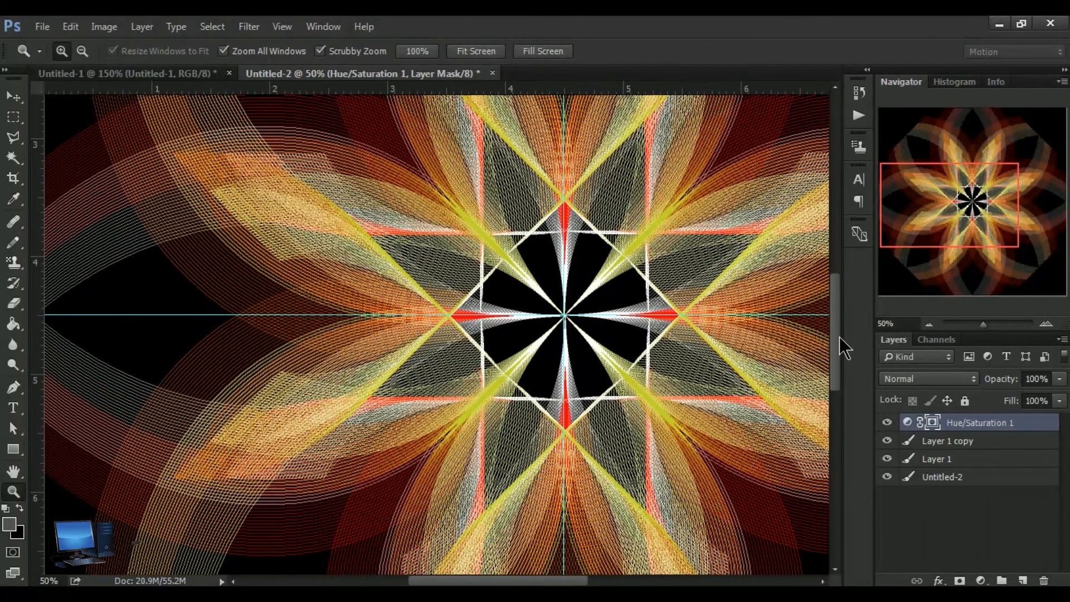
{"action": "left_click", "coordinate": [14, 97]}
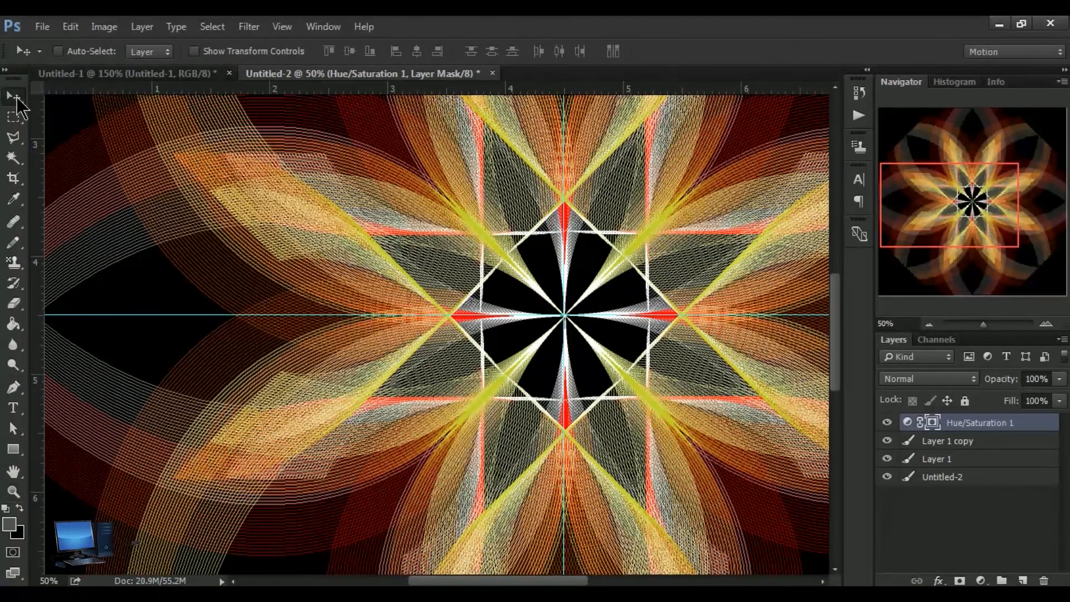